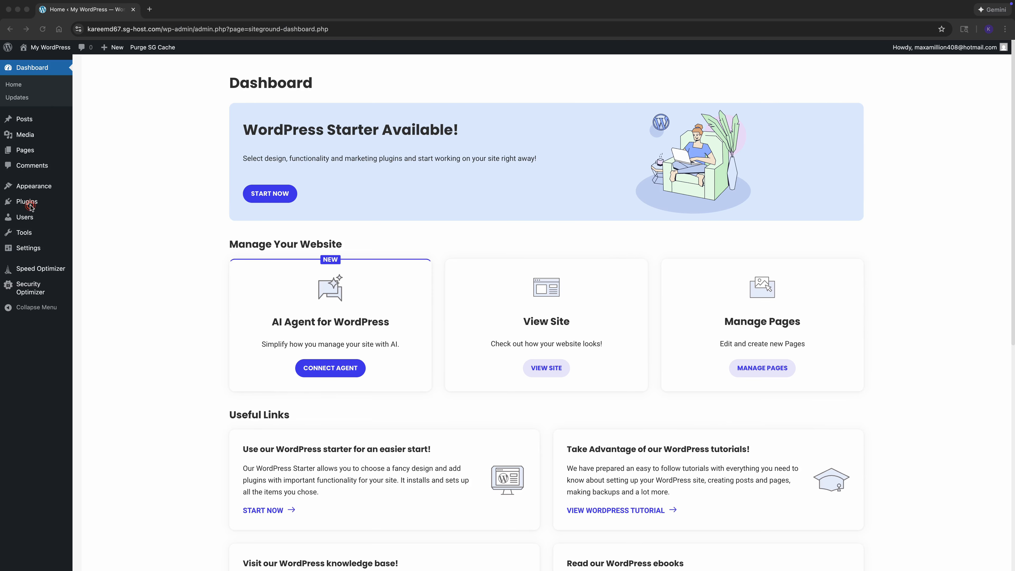
# - Search the plugin directory for "elementor", then install and activate the Elementor Website Builder plugin
pyautogui.moveTo(31, 205)
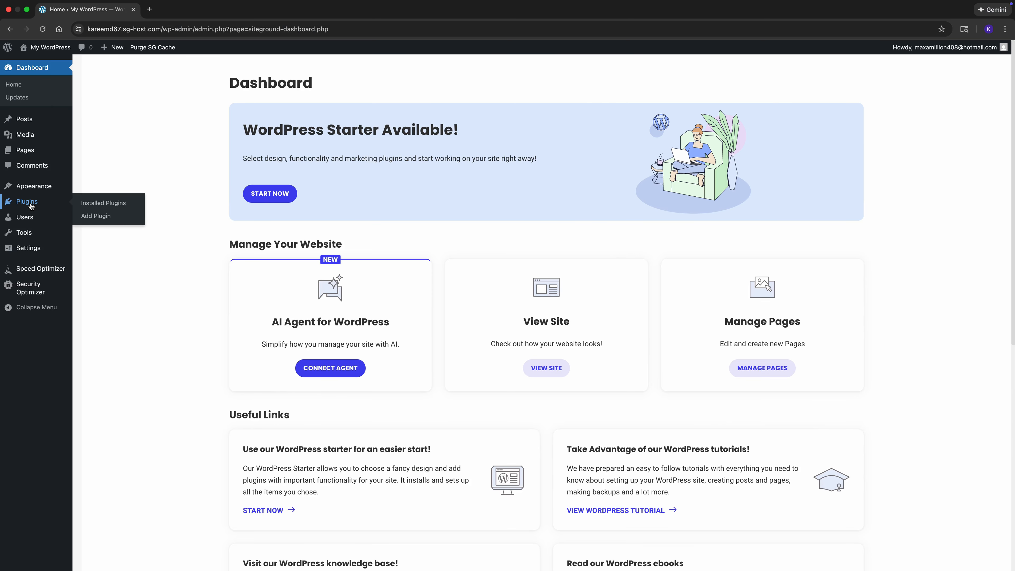
pyautogui.click(89, 216)
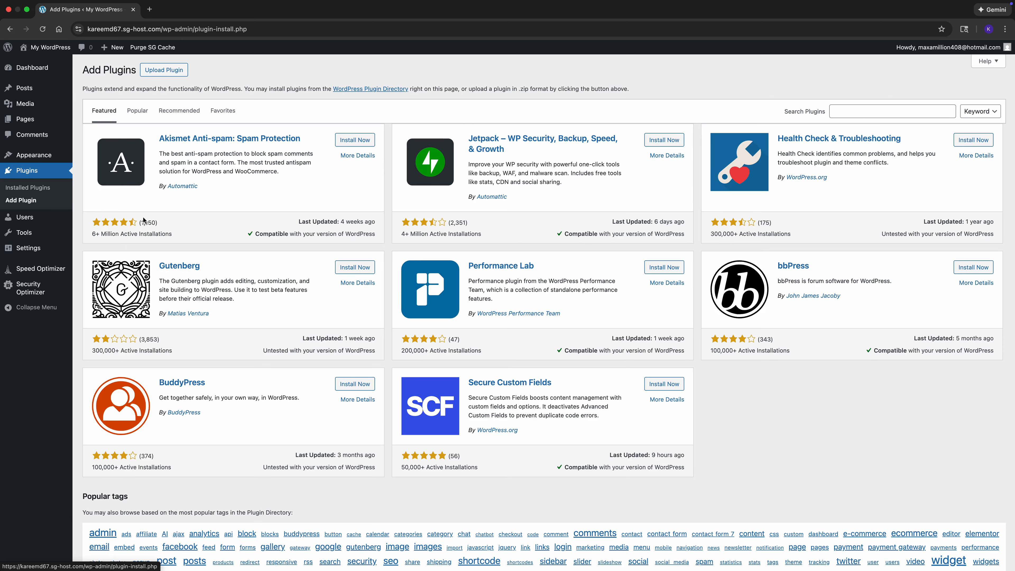
pyautogui.click(843, 112)
pyautogui.write('e')
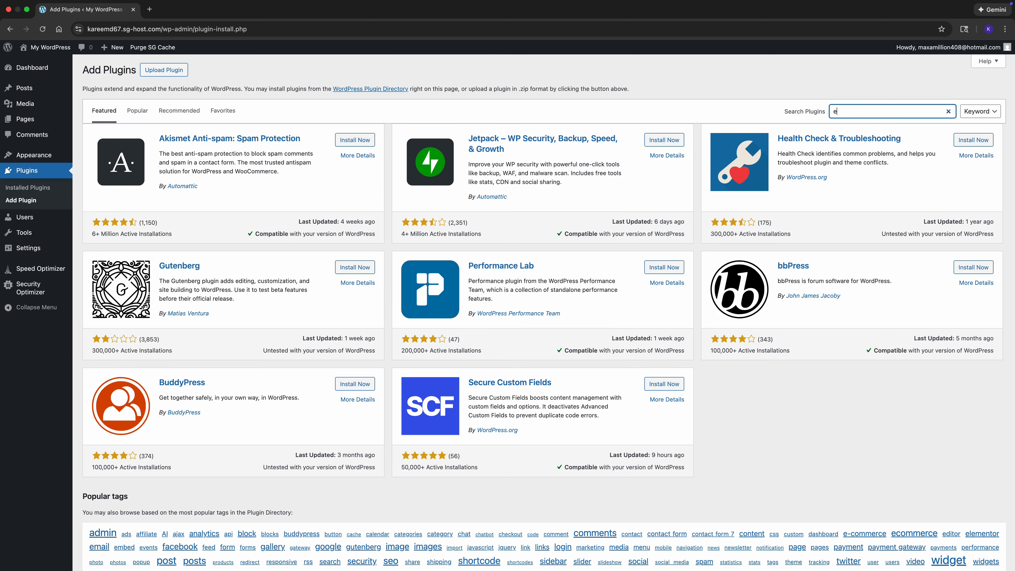
pyautogui.write('lementor')
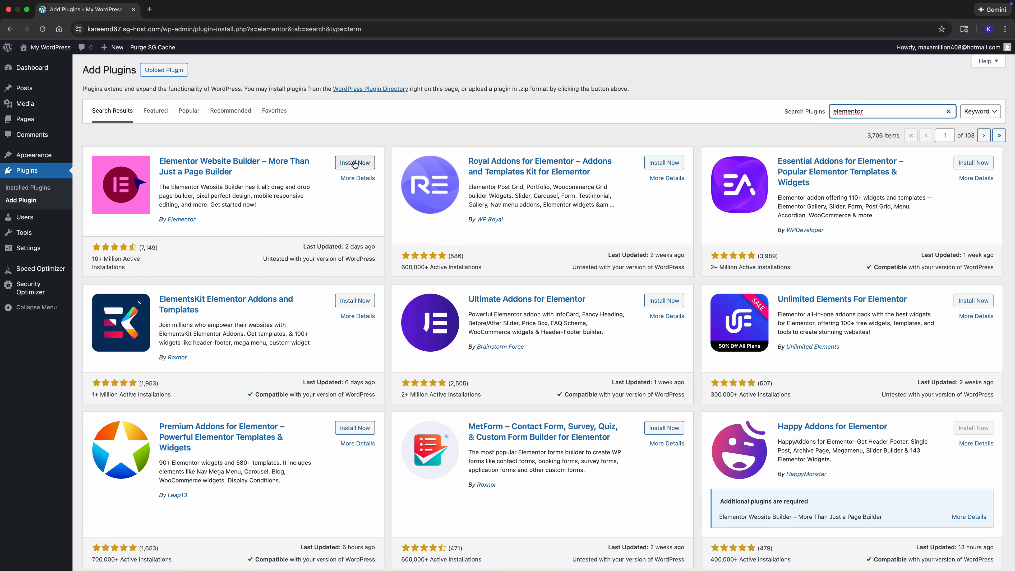
pyautogui.click(354, 163)
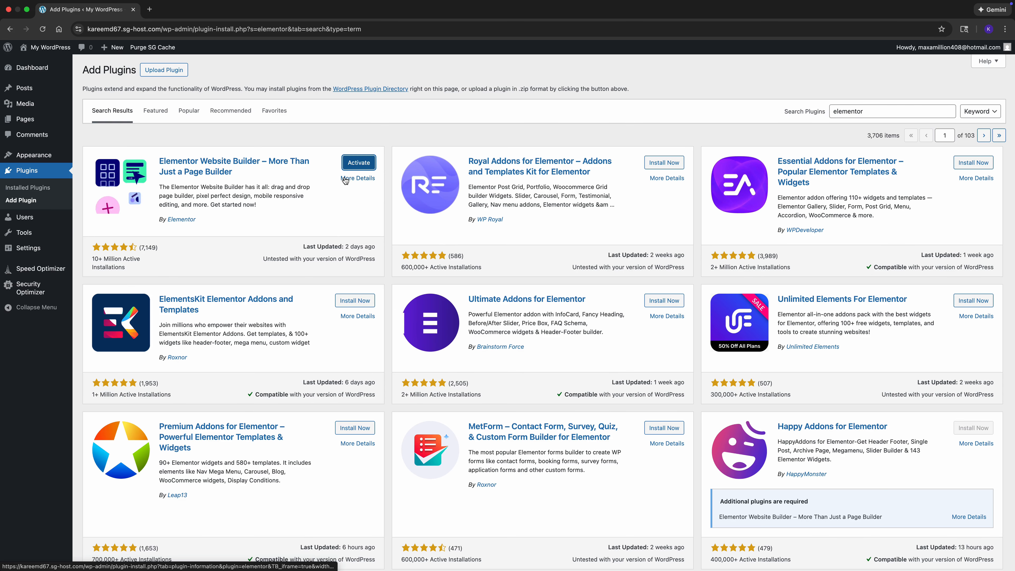
pyautogui.click(353, 164)
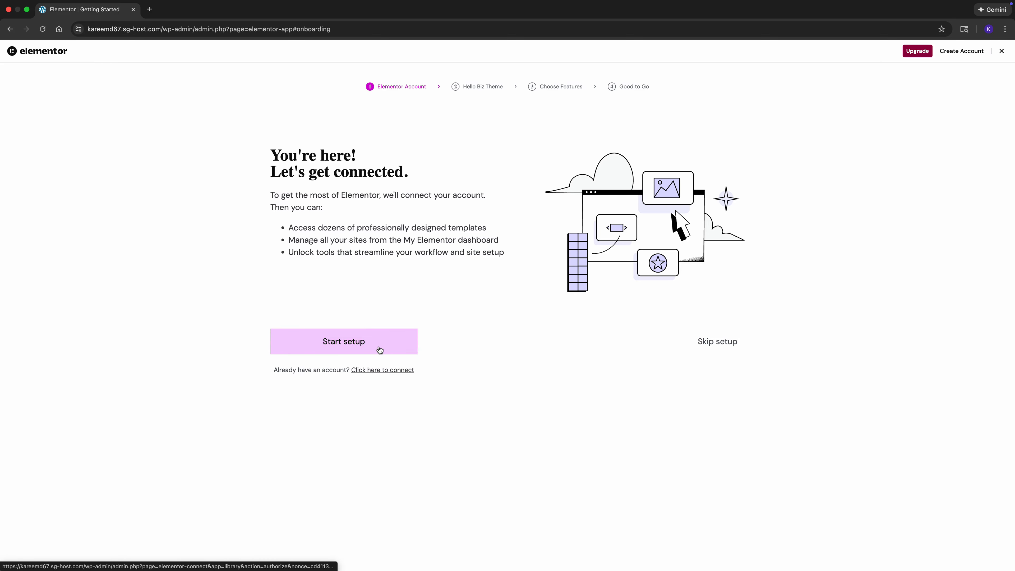
# - Connect the site to the existing Elementor account and skip the Hello Biz theme, Pro features and remaining onboarding
pyautogui.click(389, 369)
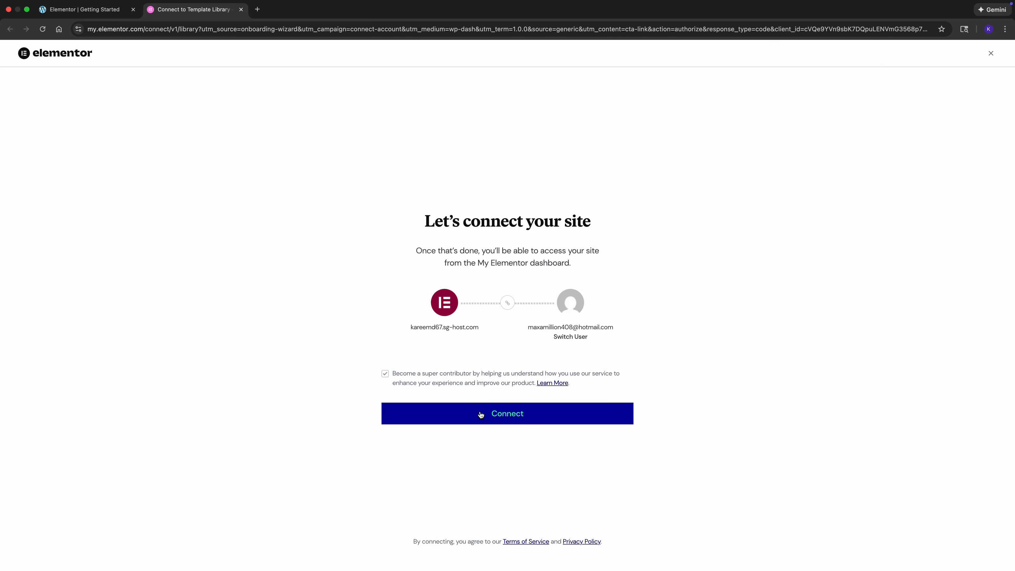
pyautogui.click(481, 415)
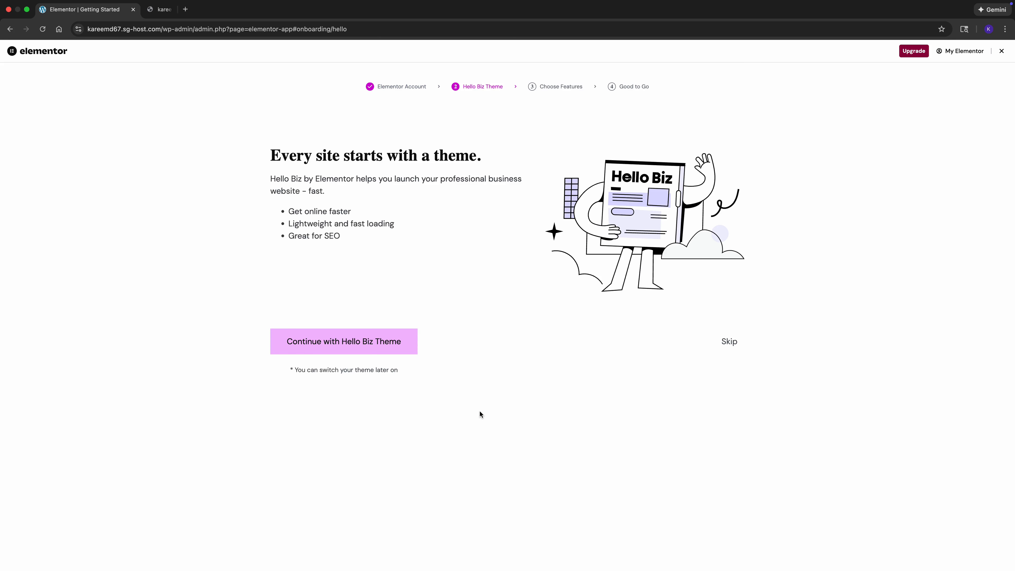
pyautogui.click(734, 342)
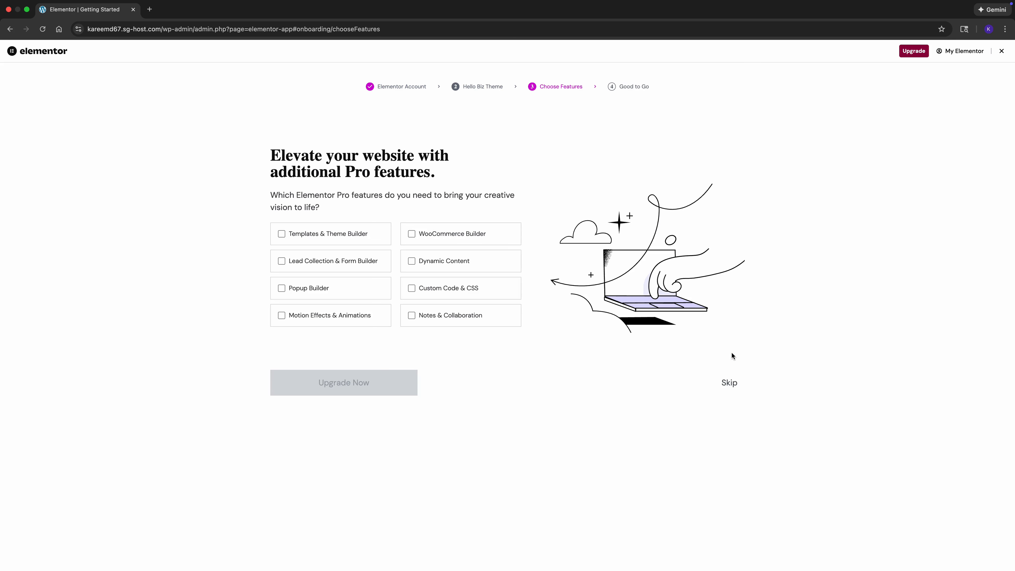
pyautogui.click(730, 383)
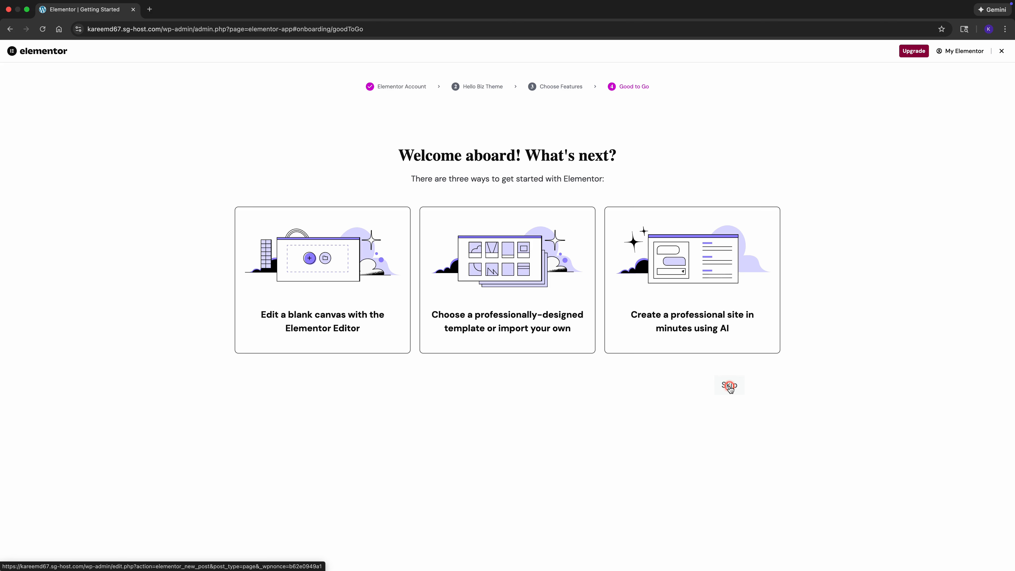
pyautogui.click(730, 387)
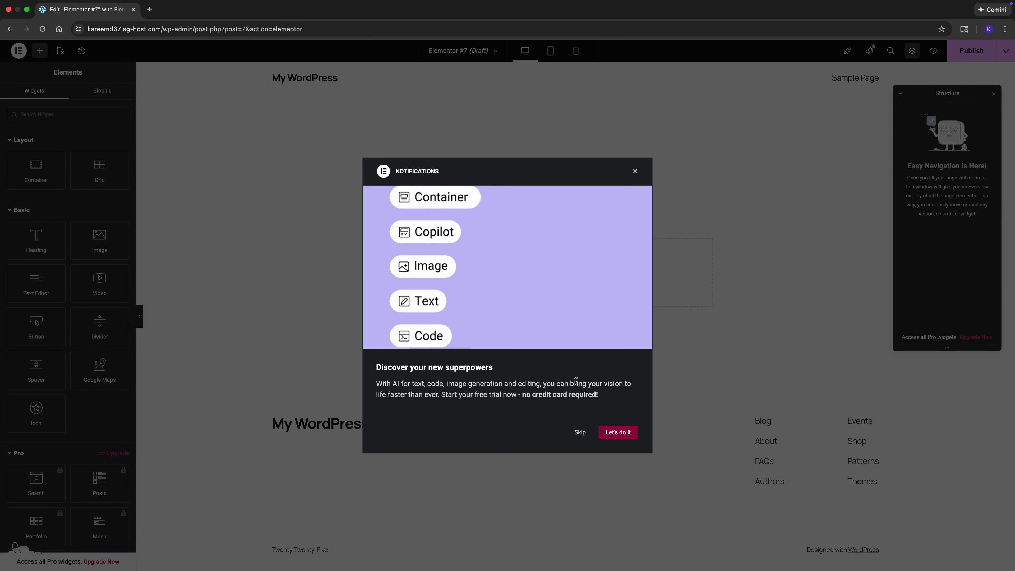
# - Skip the AI notification and exit the Elementor editor back to WordPress
pyautogui.click(572, 434)
pyautogui.click(19, 50)
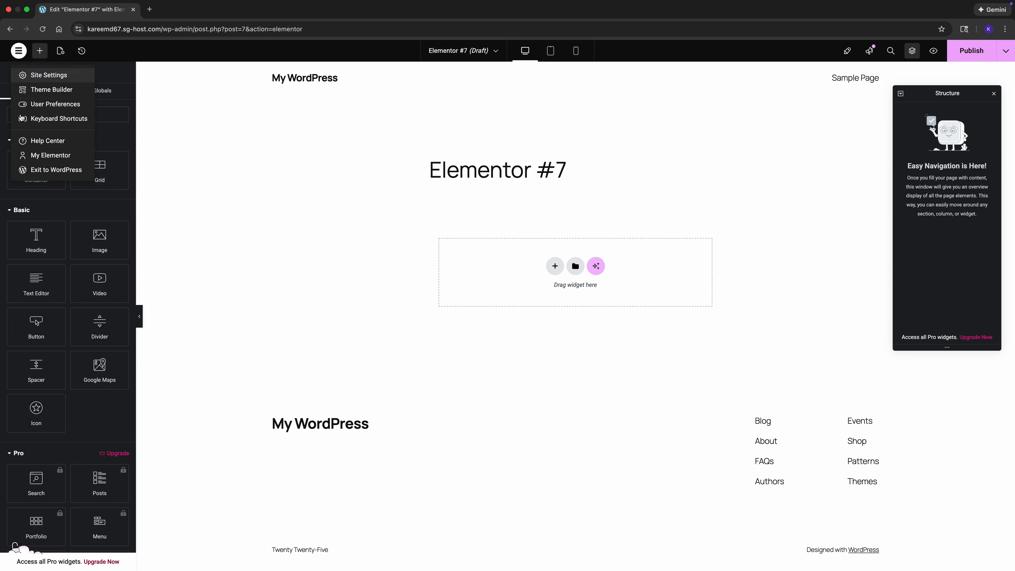
pyautogui.click(48, 172)
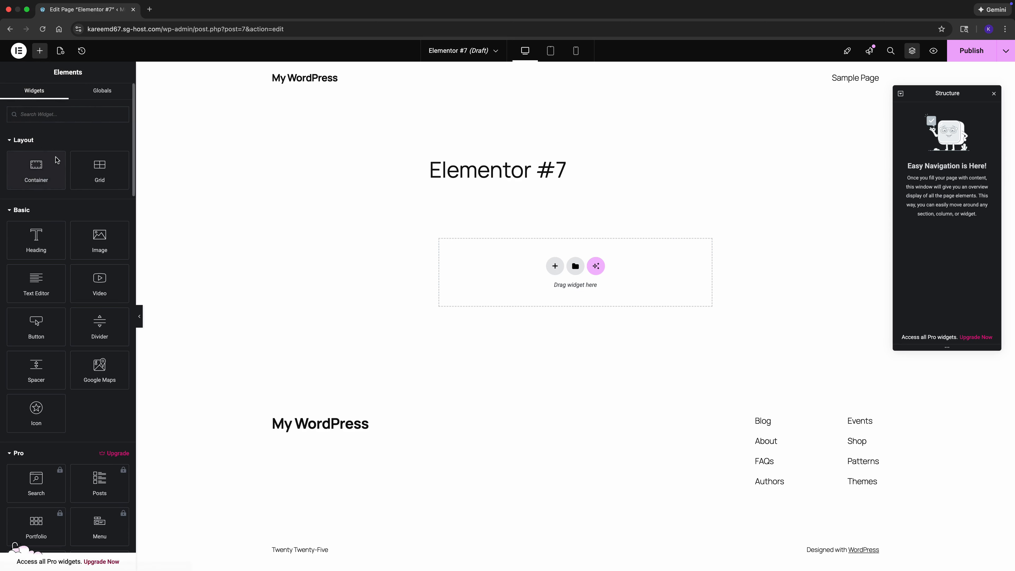
# - Install the Hello Elementor theme from the popular themes and activate it
pyautogui.moveTo(39, 221)
pyautogui.click(90, 226)
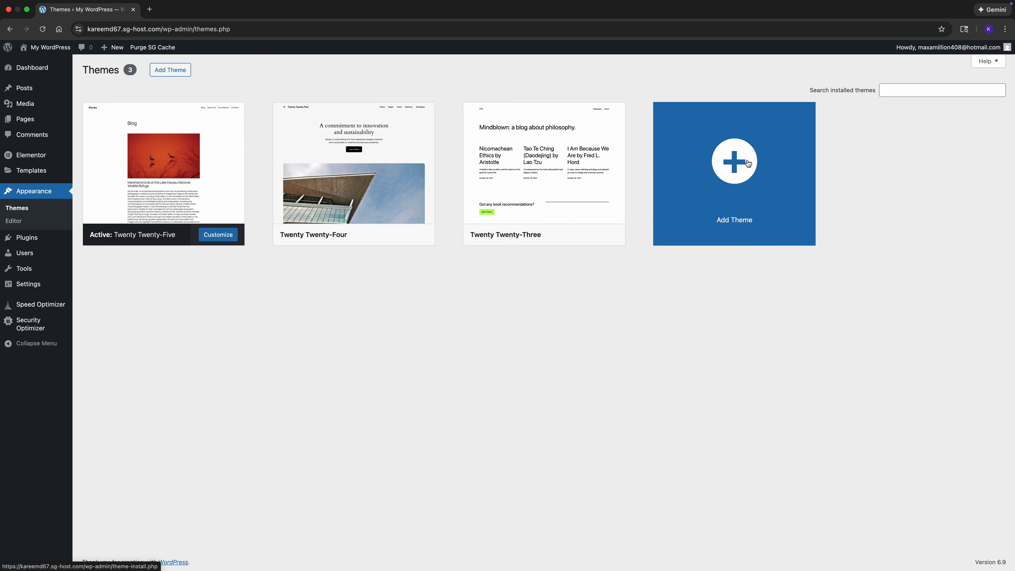
pyautogui.click(748, 162)
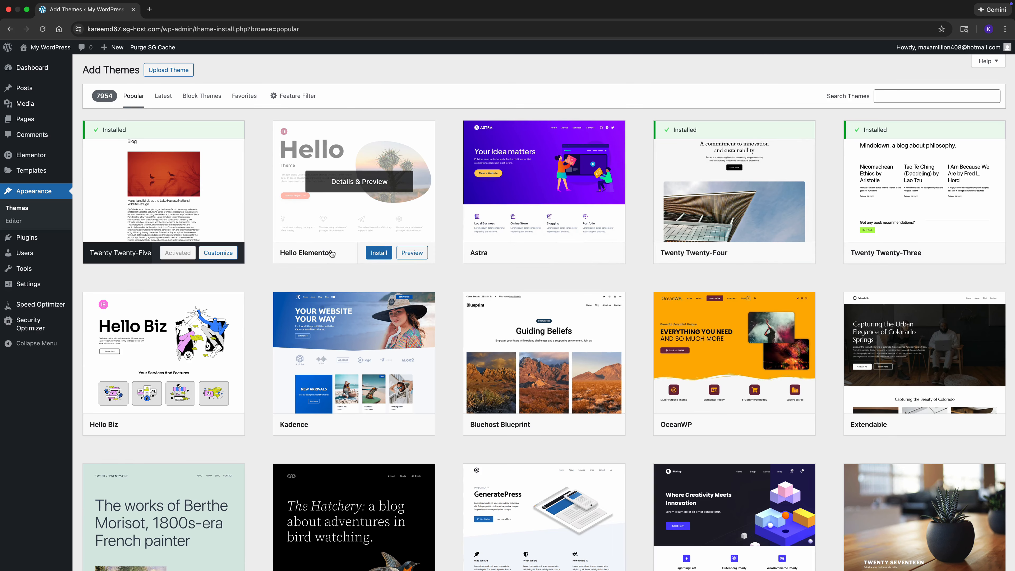
pyautogui.click(371, 252)
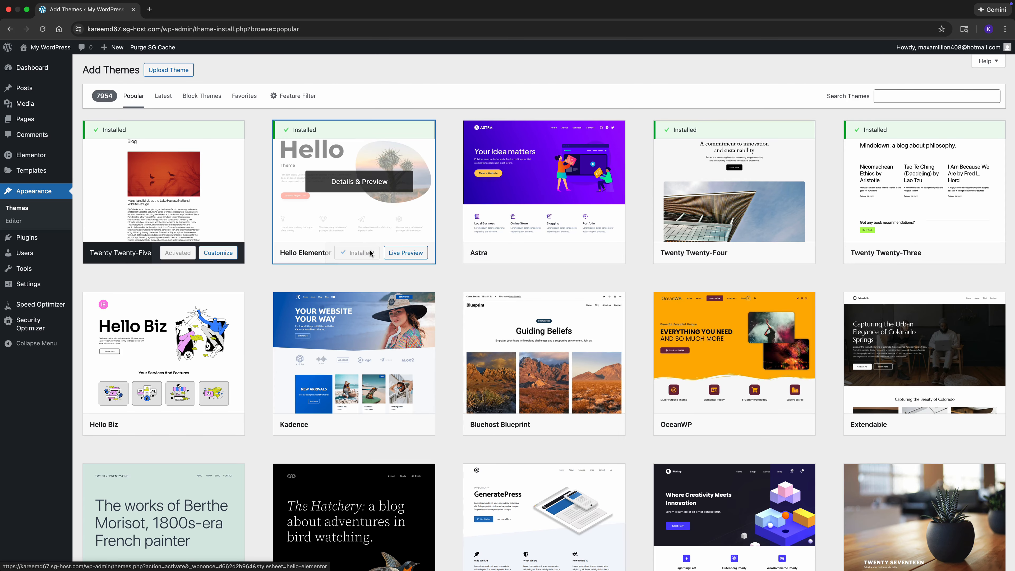
pyautogui.click(371, 253)
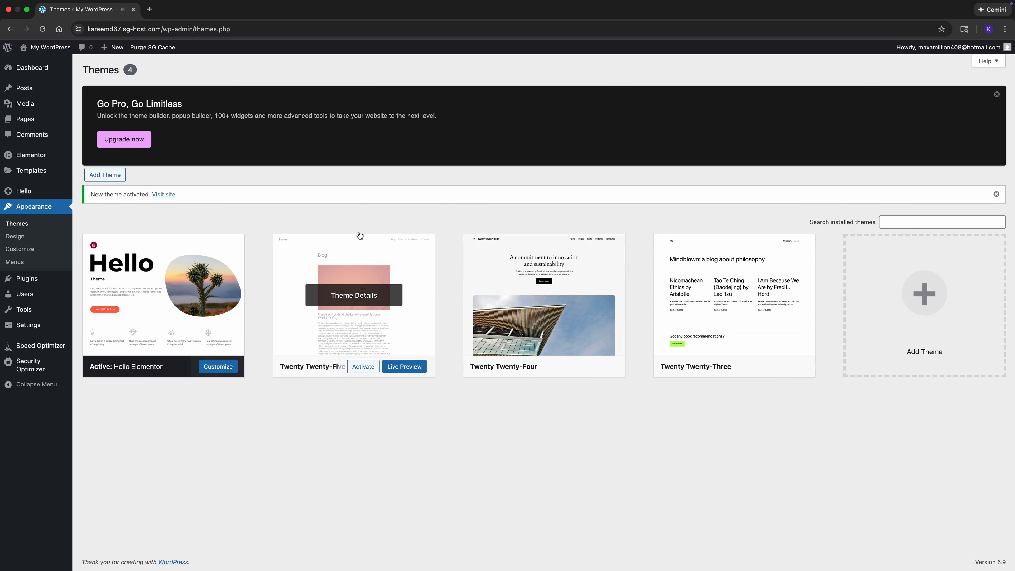
# - Upload logo.jpeg from Photos as the site logo in the theme customizer's Site Identity settings, skipping the crop
pyautogui.moveTo(27, 193)
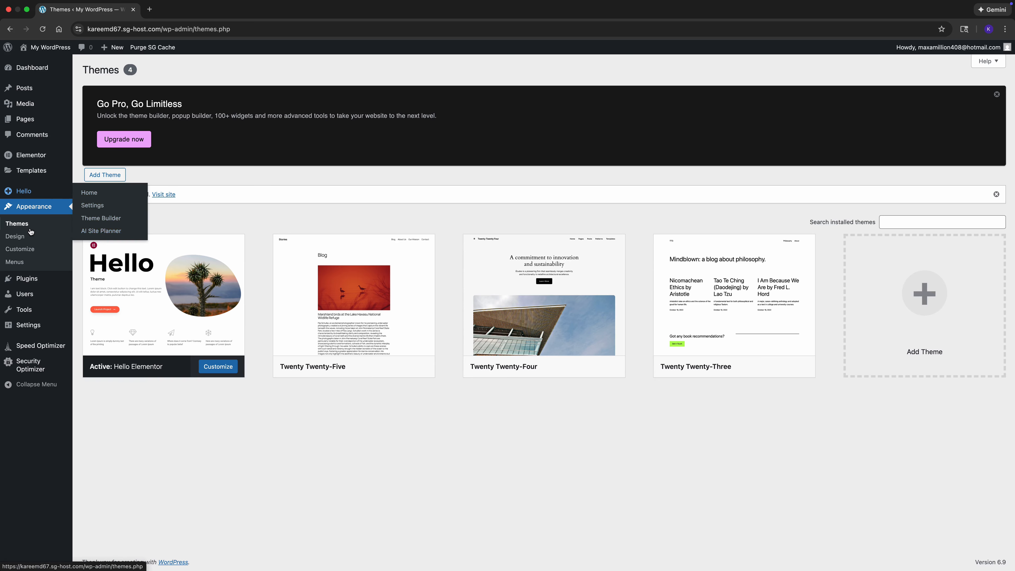
pyautogui.click(20, 249)
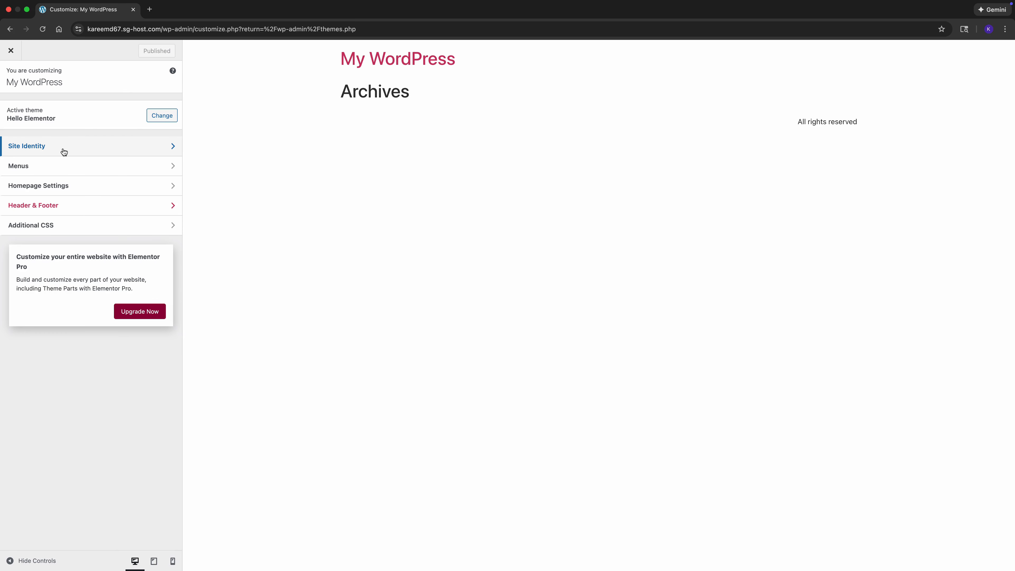
pyautogui.click(64, 150)
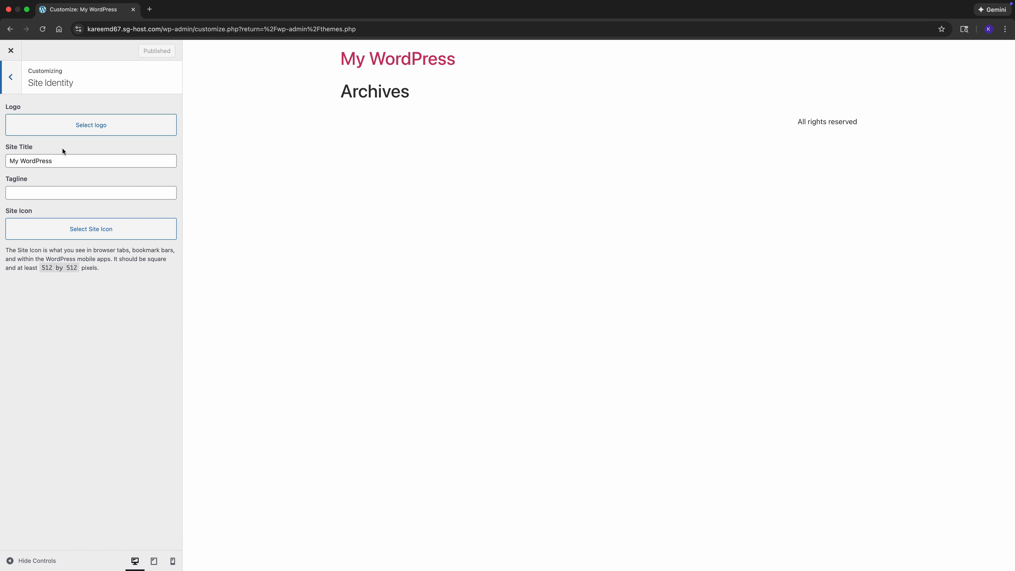
pyautogui.click(95, 125)
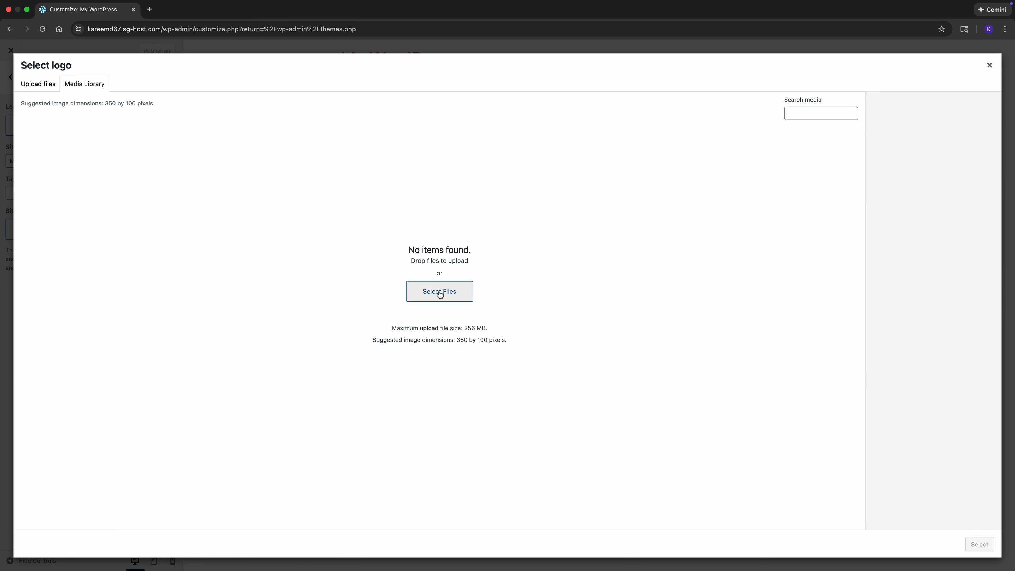
pyautogui.click(437, 289)
pyautogui.scroll(-3, 378, 324)
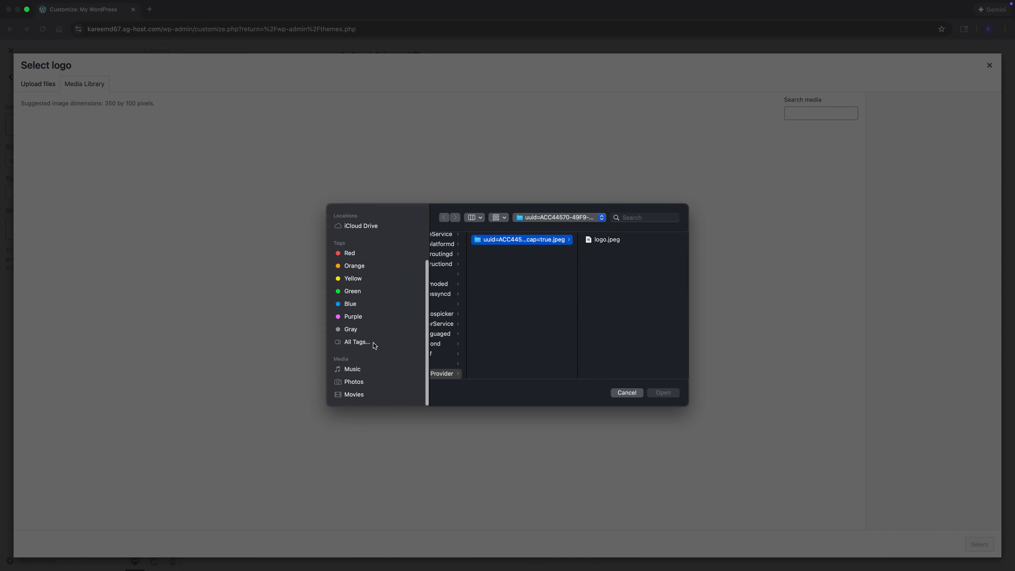
pyautogui.click(372, 383)
pyautogui.click(477, 269)
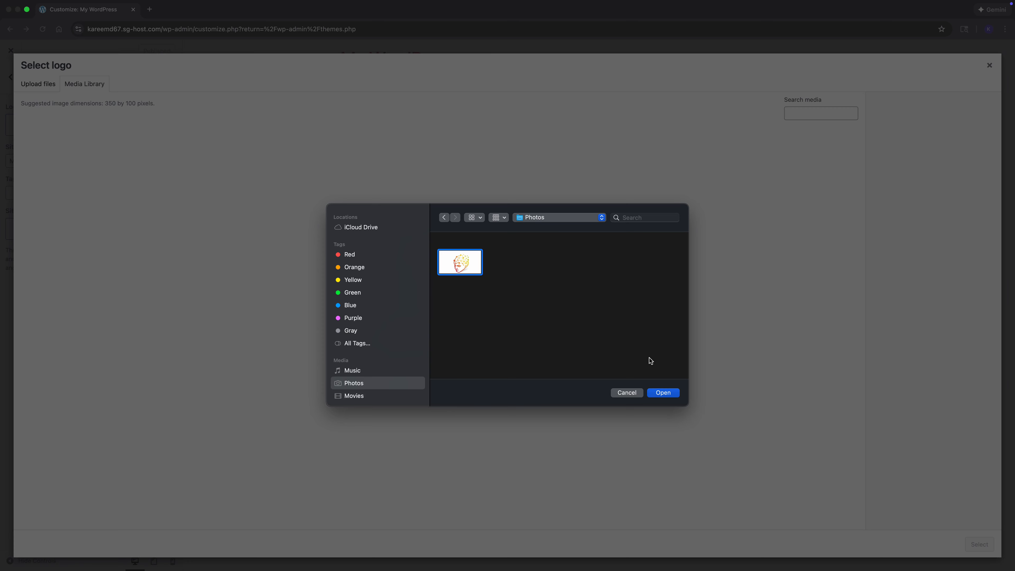
pyautogui.click(664, 393)
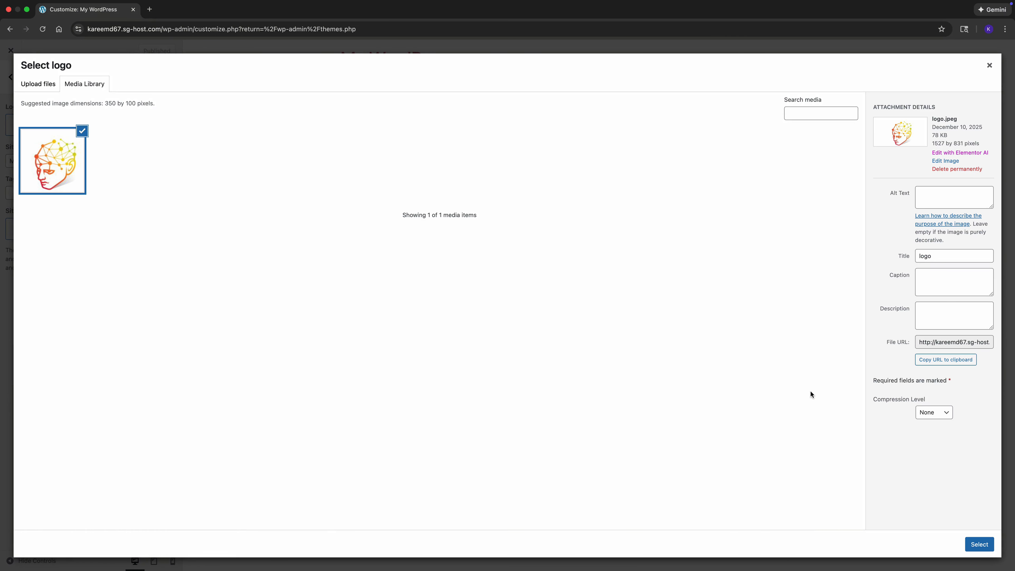
pyautogui.click(979, 544)
pyautogui.click(923, 544)
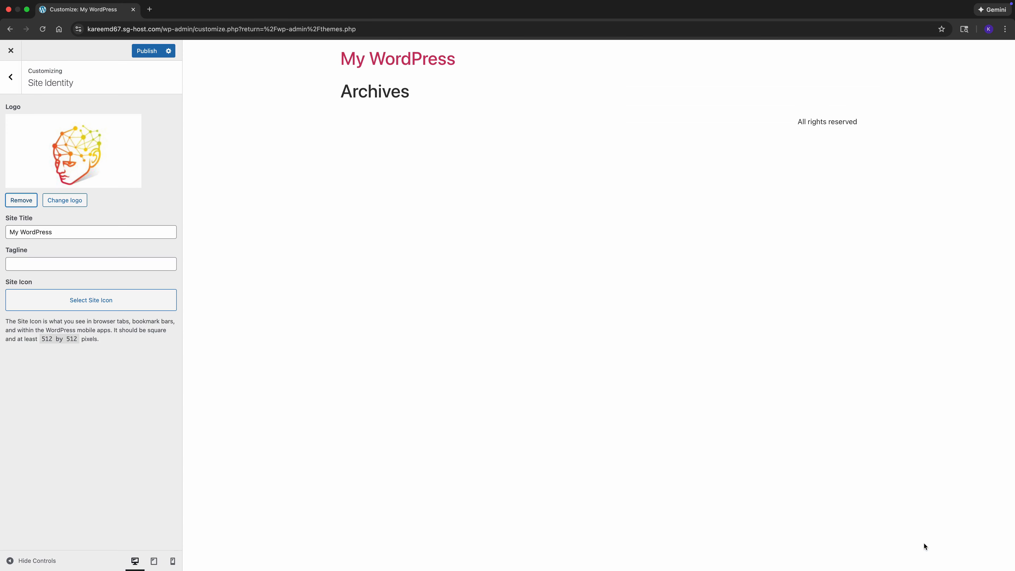
# - Set the site title to "My First Website" and the tagline to "Show the world we rock"
pyautogui.tripleClick(60, 231)
pyautogui.write('My First W')
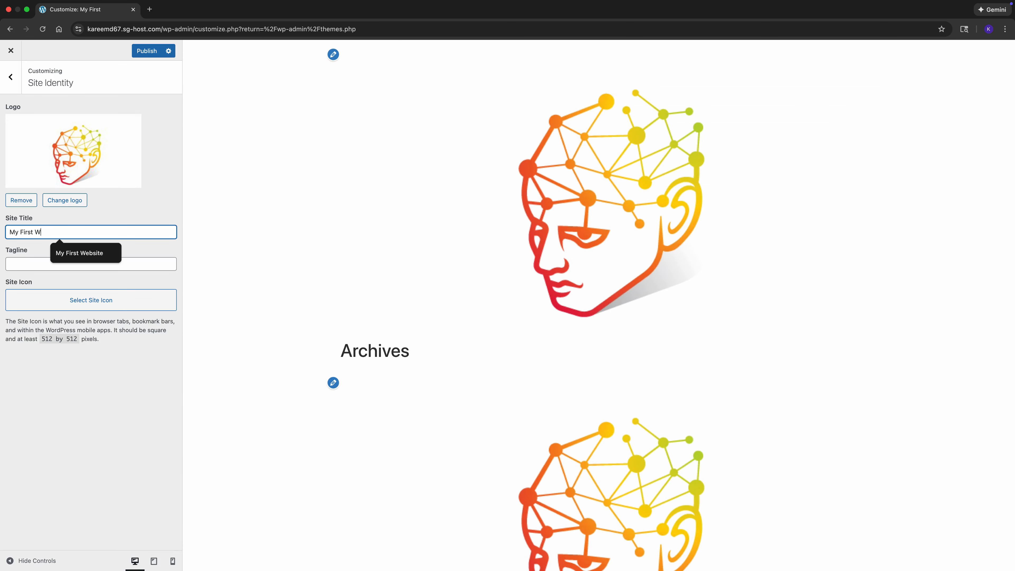
pyautogui.write('ebsite')
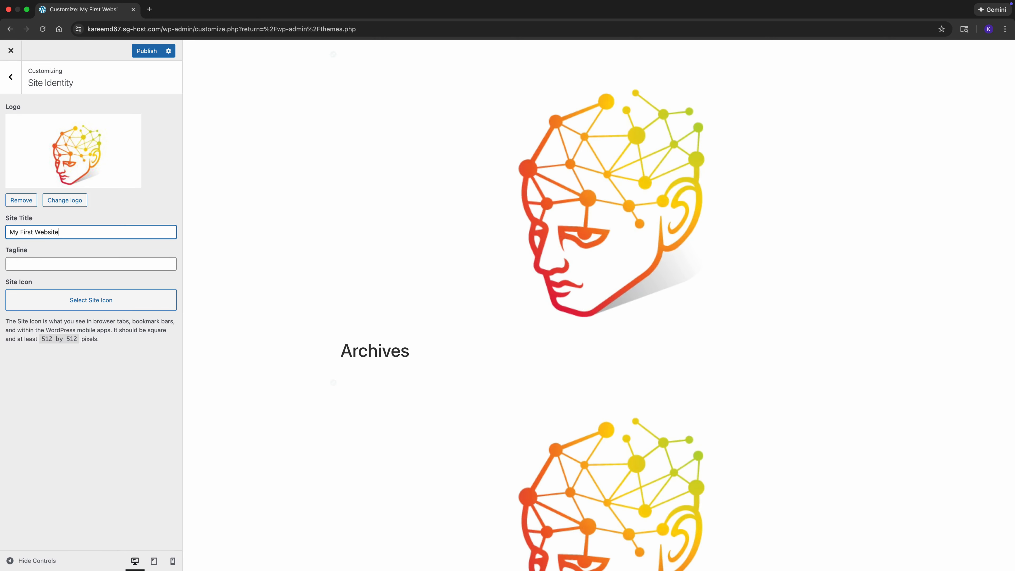
pyautogui.click(64, 262)
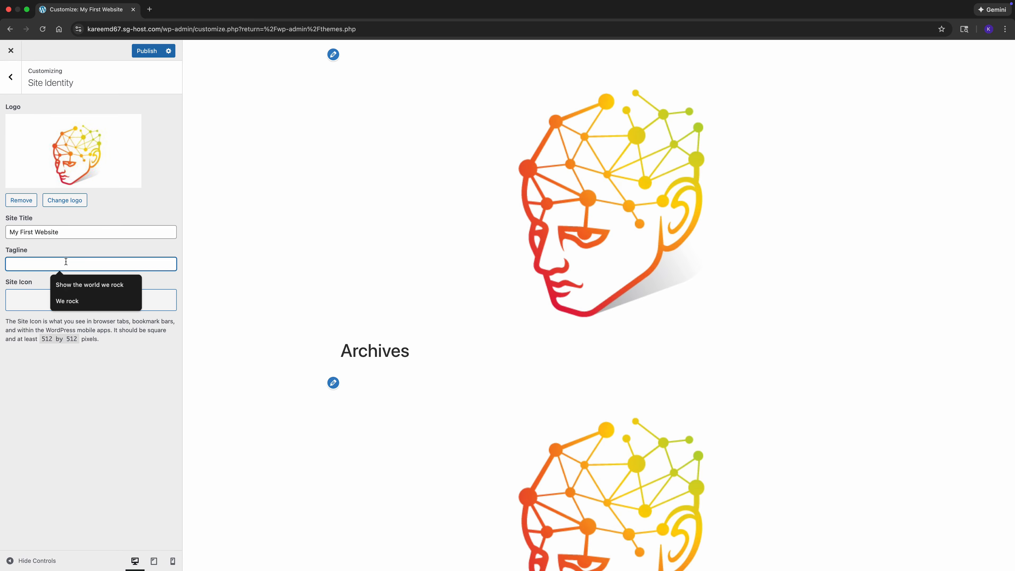
pyautogui.click(71, 284)
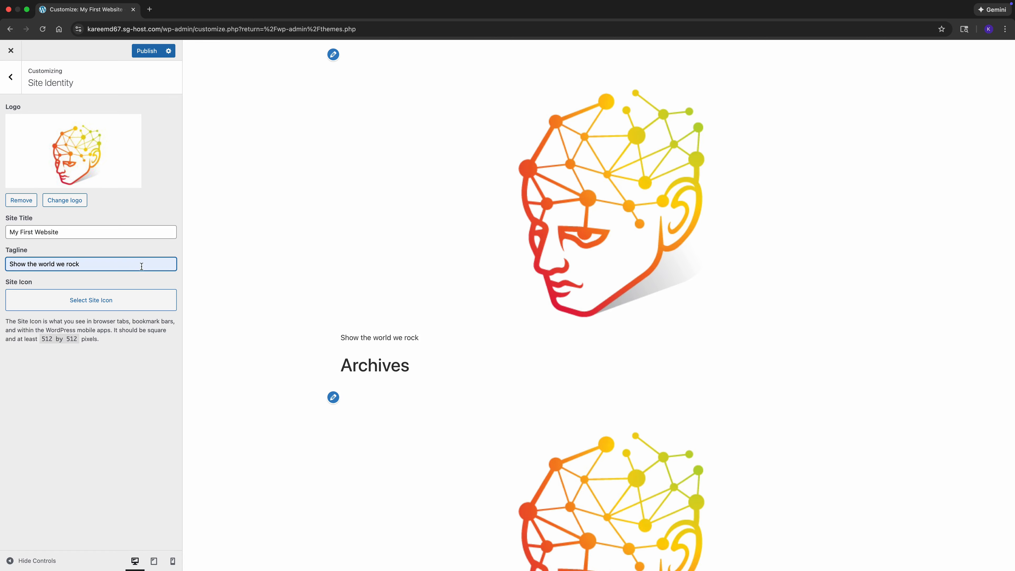
# - Set logo.jpeg with the default square crop as the site icon, publish the changes and leave Site Identity
pyautogui.click(117, 305)
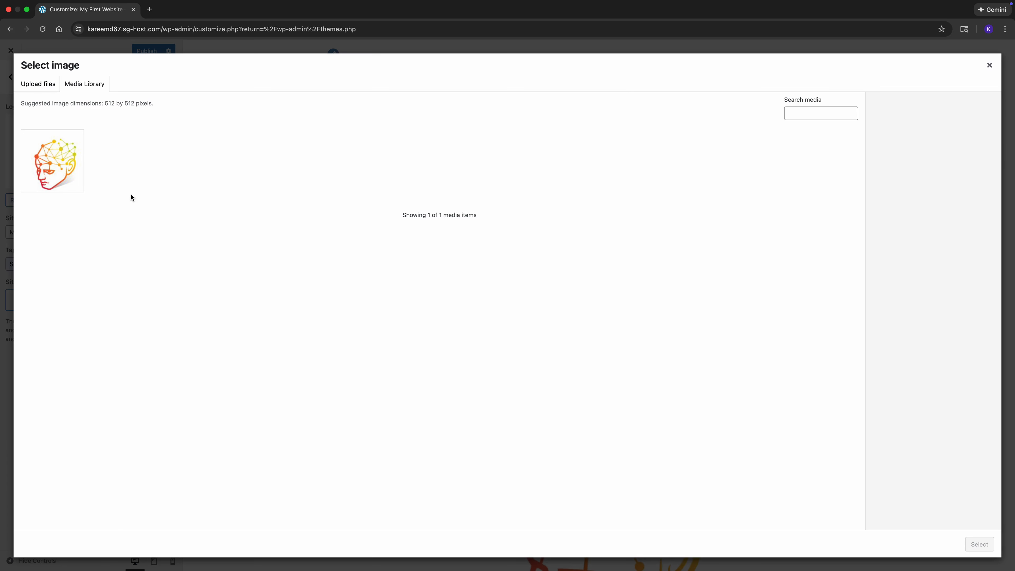
pyautogui.click(55, 178)
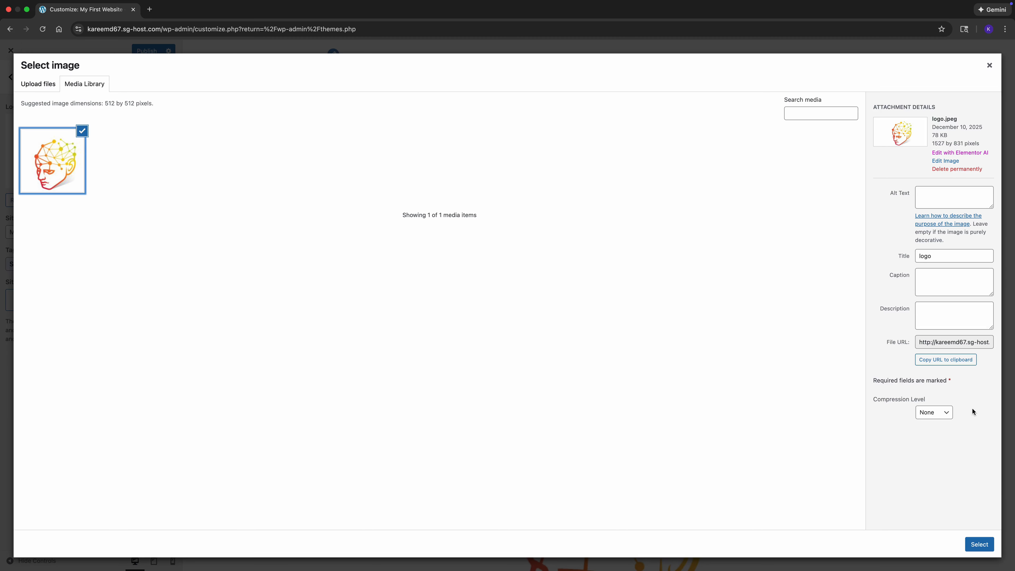
pyautogui.click(979, 544)
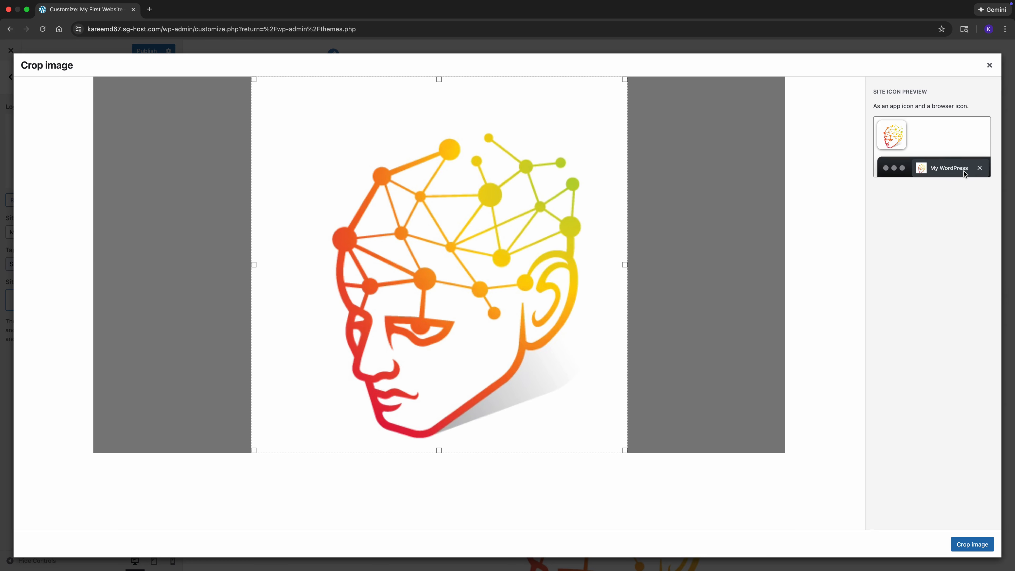
pyautogui.click(984, 547)
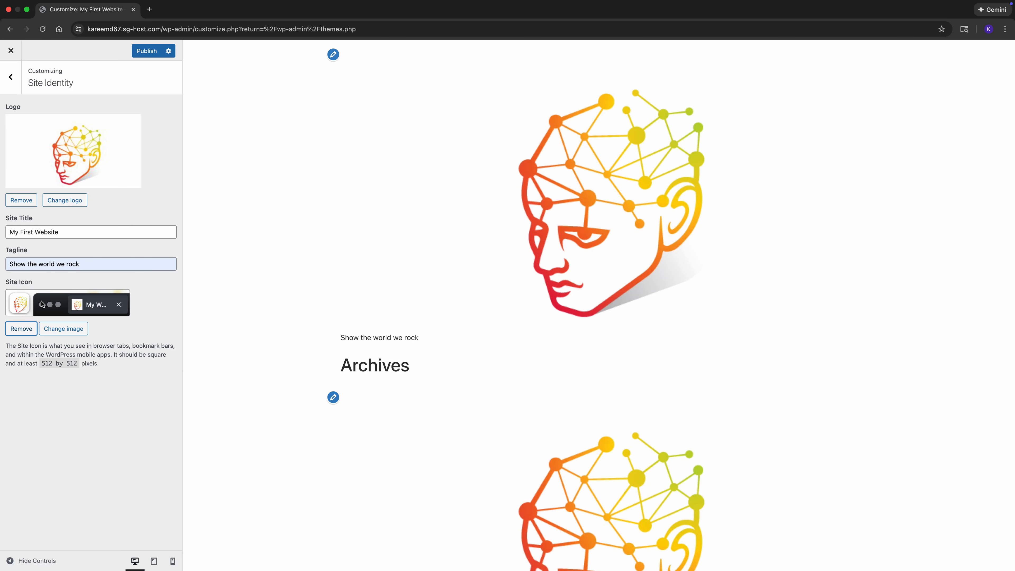
pyautogui.click(147, 51)
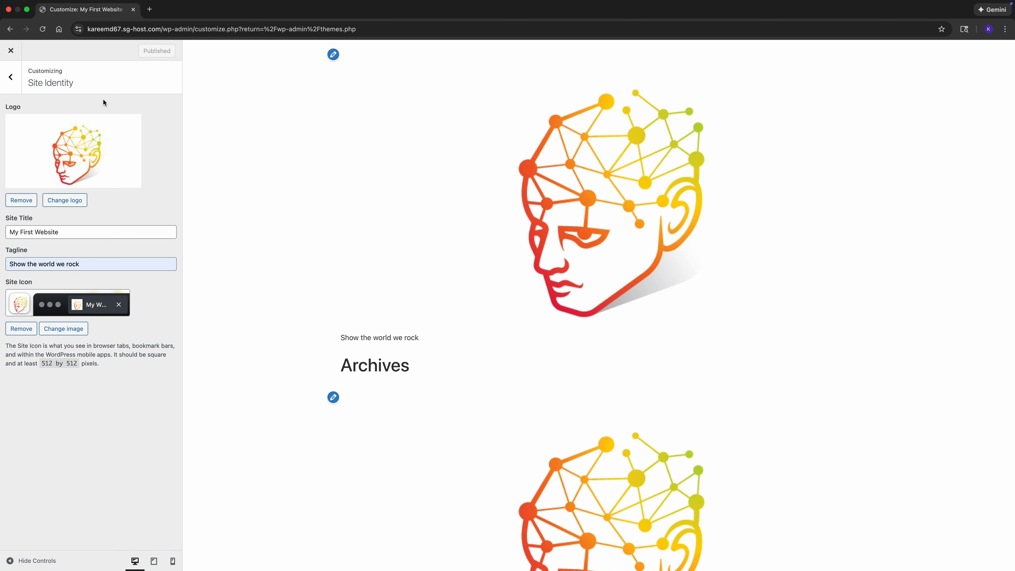
pyautogui.click(13, 80)
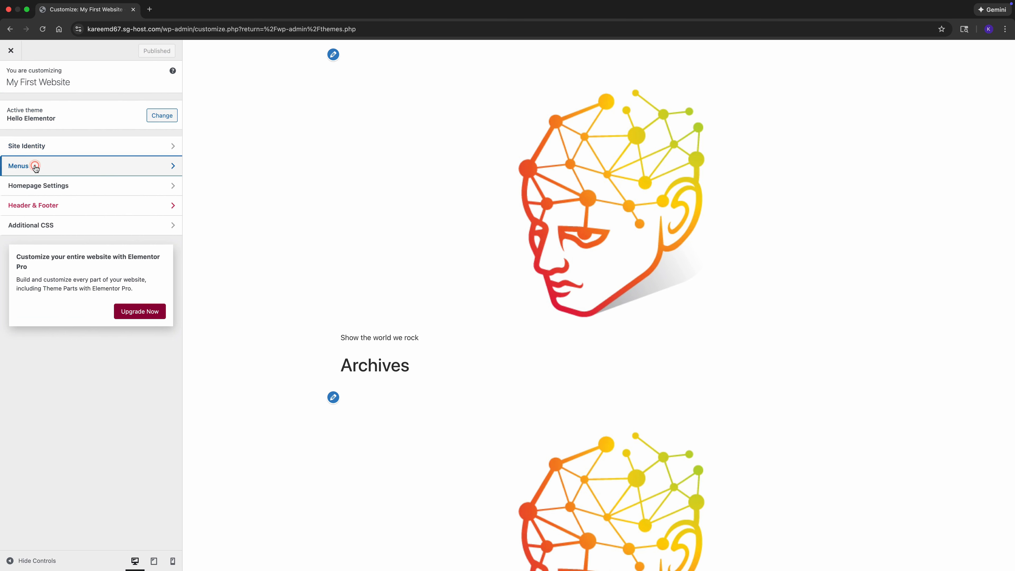
# - Set the homepage to display a static page using Sample Page, publish the change and close the theme customizer
pyautogui.click(34, 165)
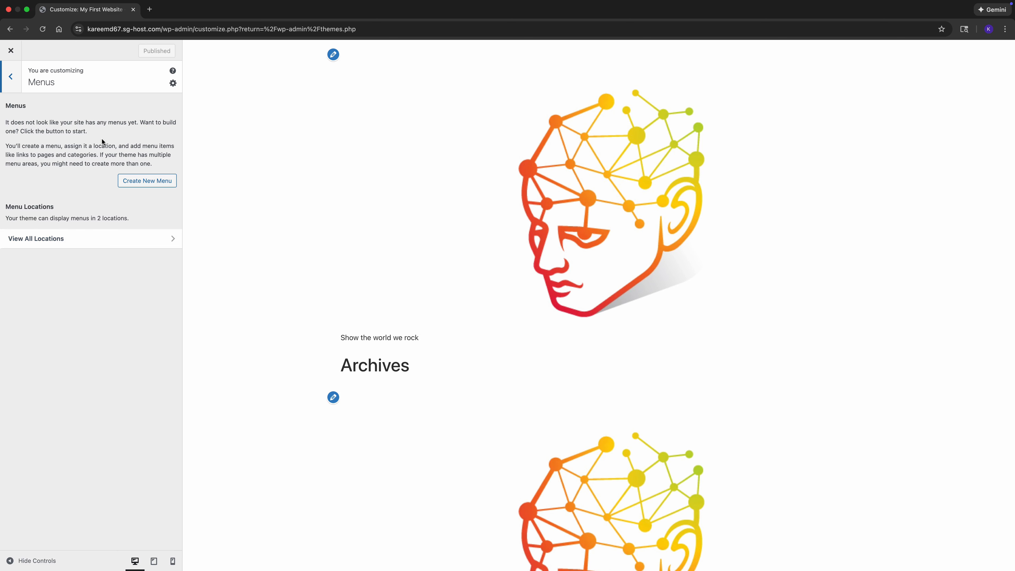
pyautogui.click(11, 80)
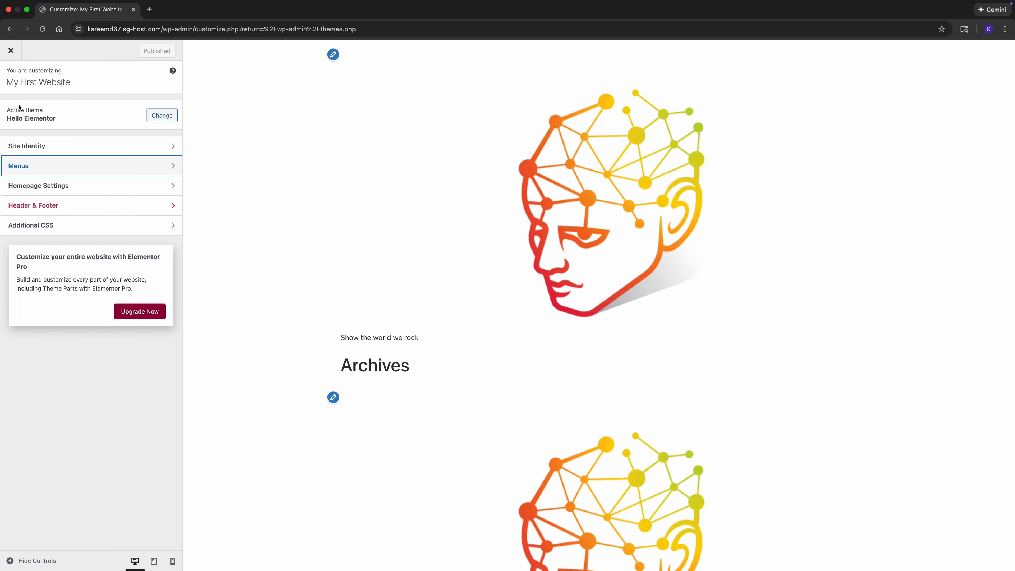
pyautogui.click(76, 185)
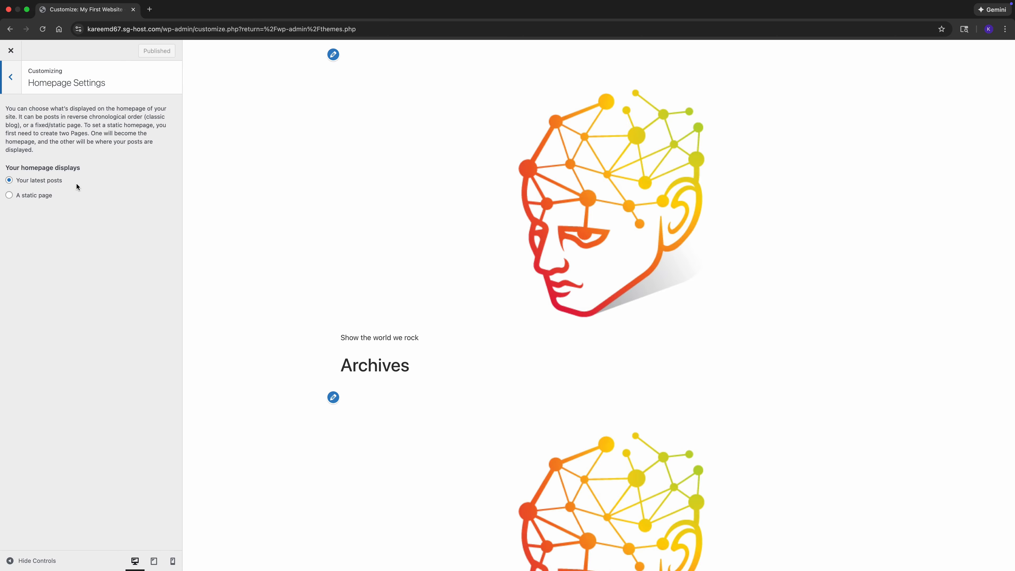
pyautogui.click(47, 195)
pyautogui.click(77, 236)
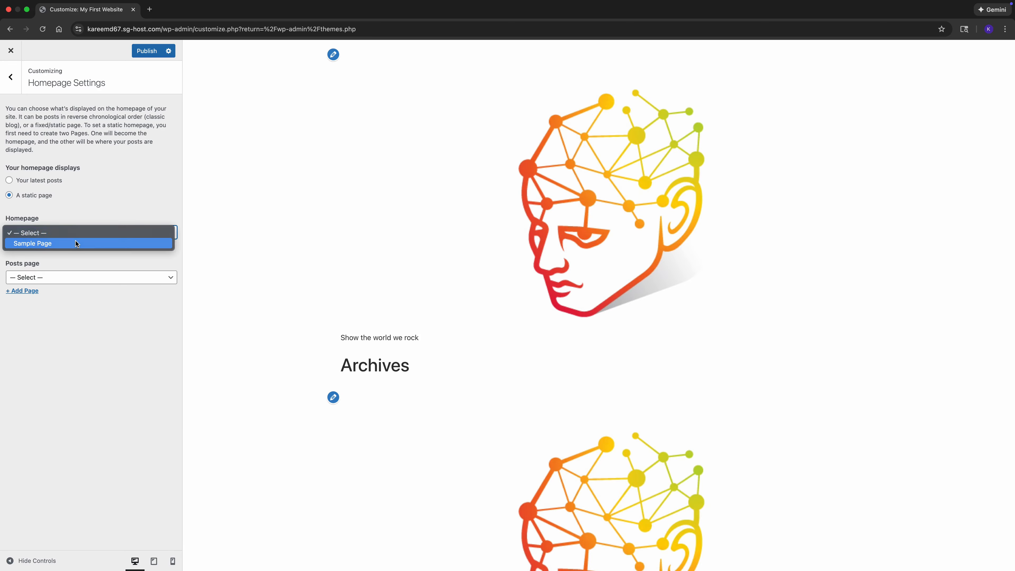
pyautogui.click(76, 243)
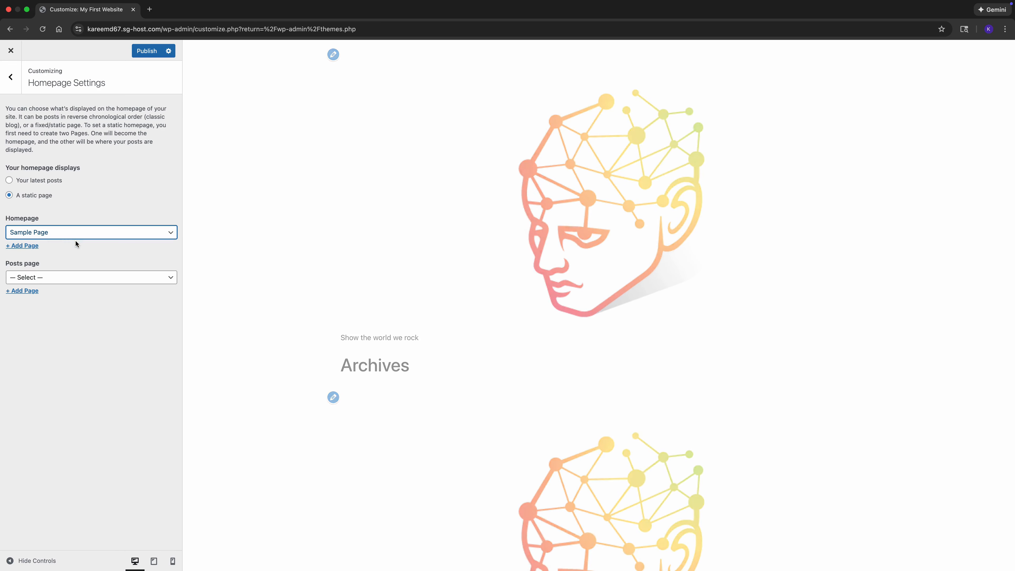
pyautogui.click(146, 53)
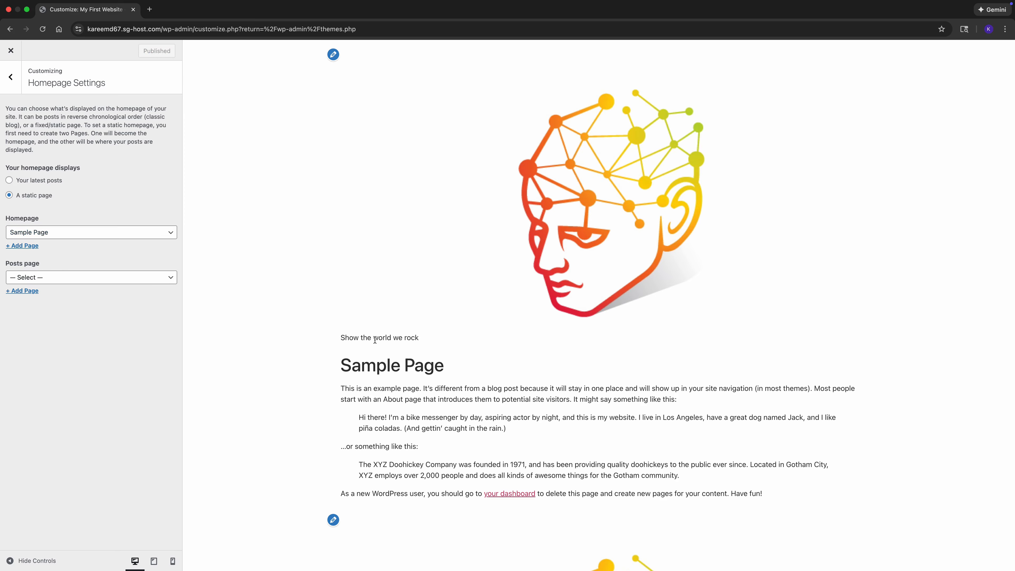
pyautogui.click(11, 76)
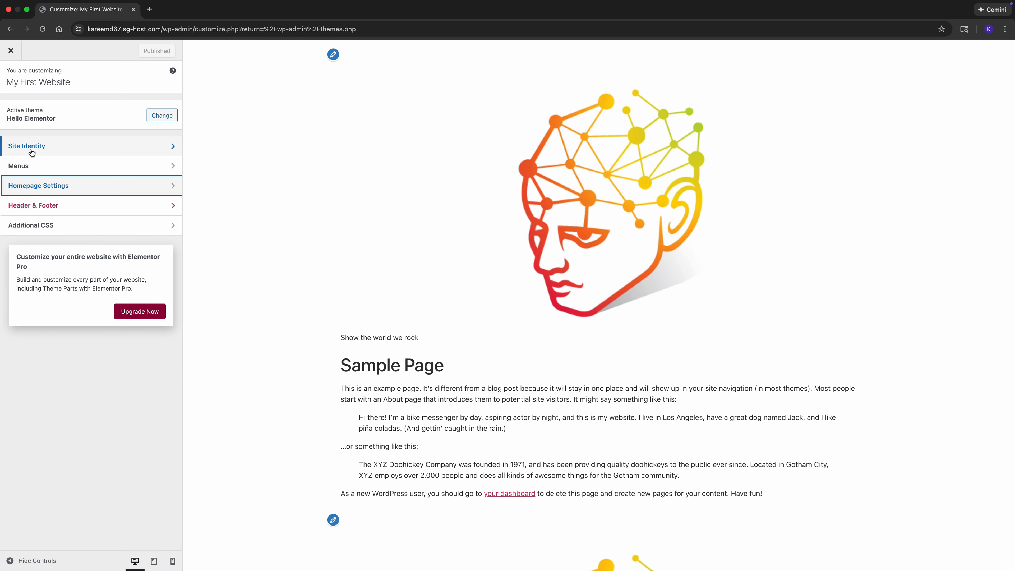
pyautogui.click(11, 50)
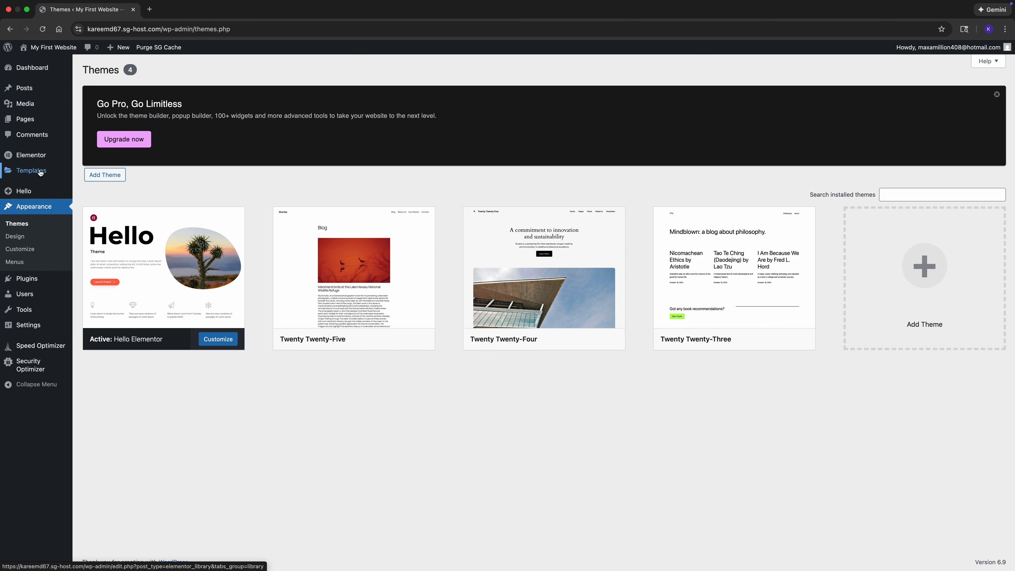
# - Rename the existing Sample Page to "Home" and save the page
pyautogui.moveTo(35, 125)
pyautogui.click(86, 122)
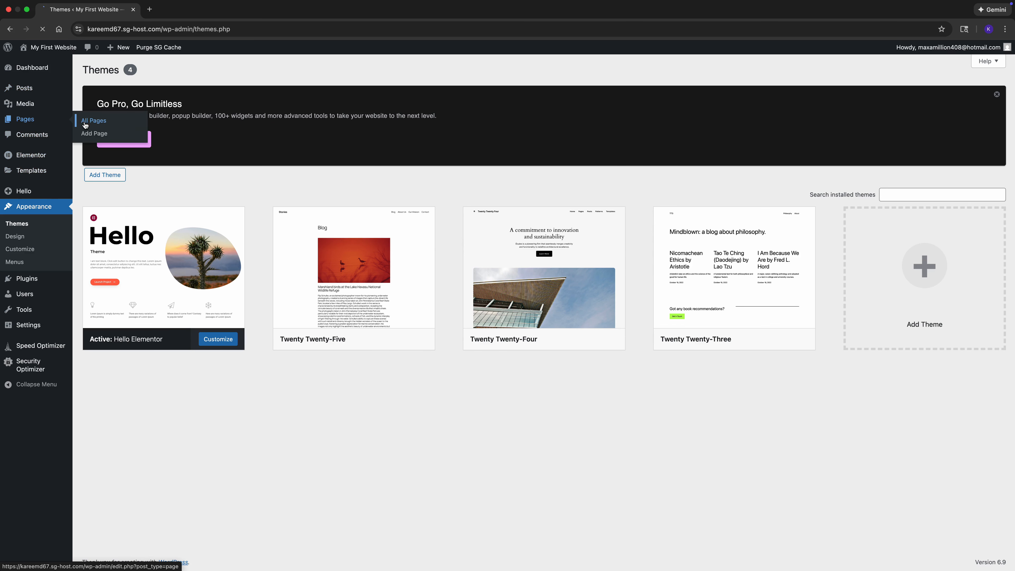
pyautogui.moveTo(123, 376)
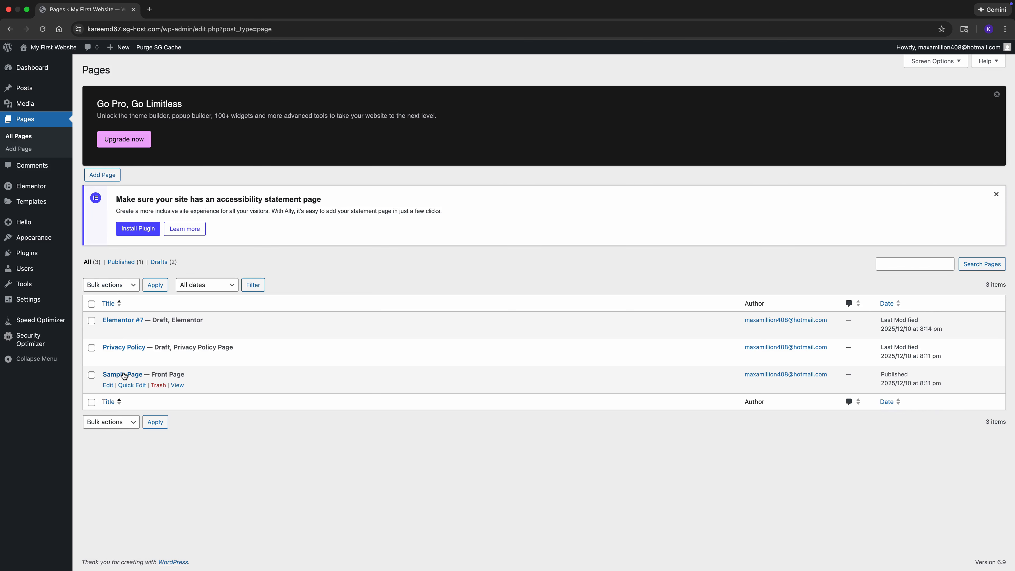
pyautogui.click(108, 385)
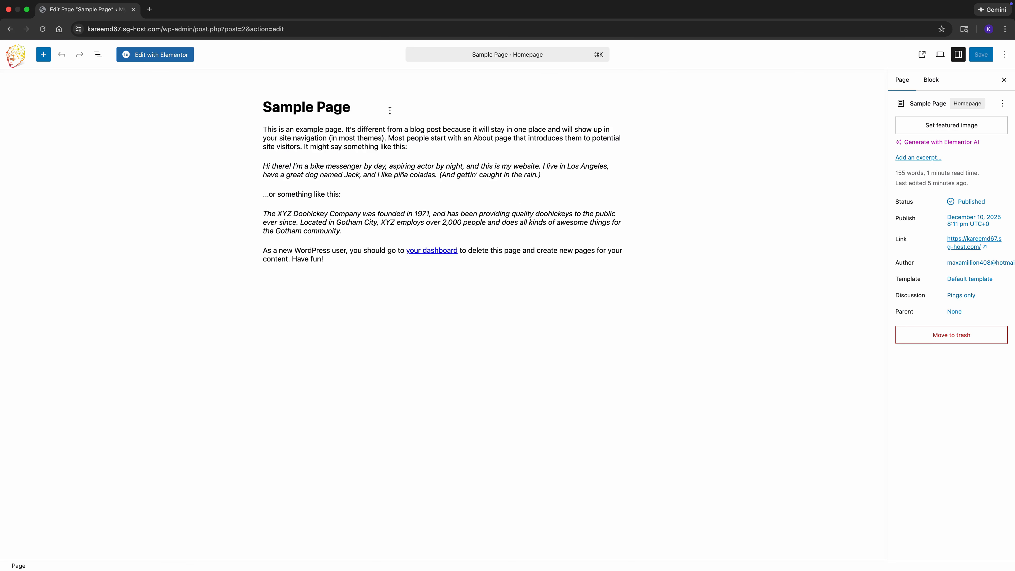
pyautogui.moveTo(390, 111); pyautogui.dragTo(264, 101)
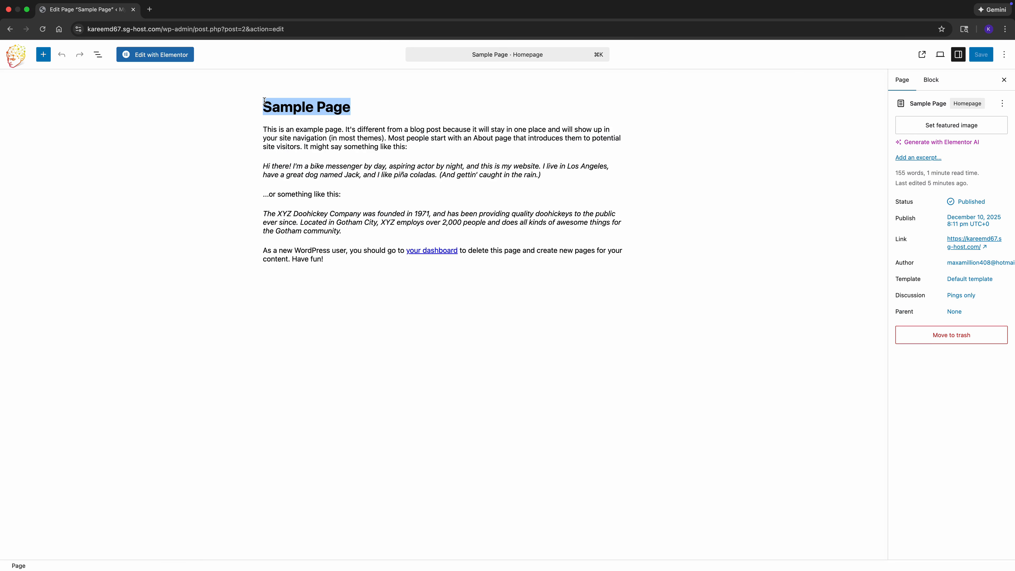
pyautogui.write('Home')
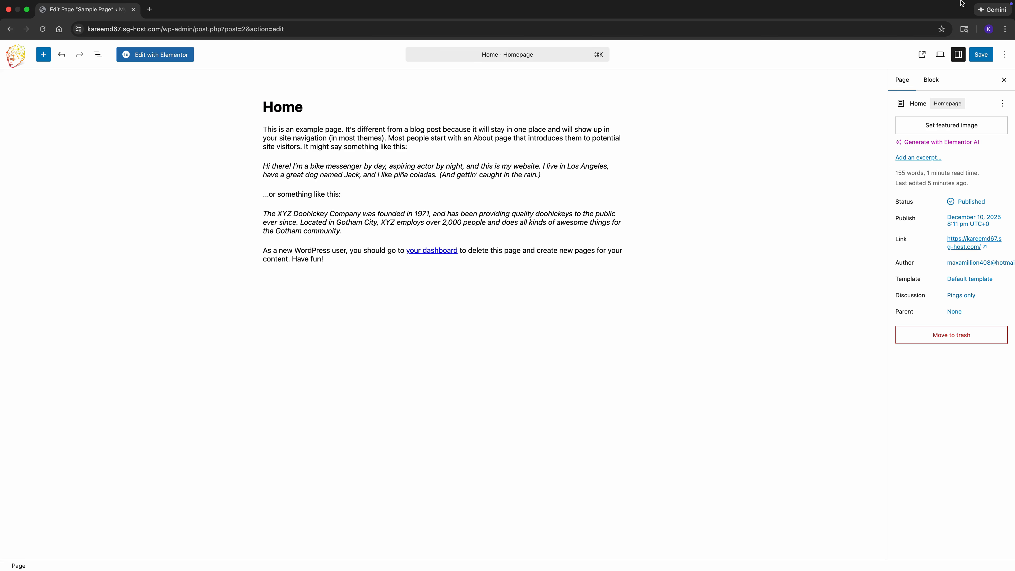
pyautogui.click(981, 54)
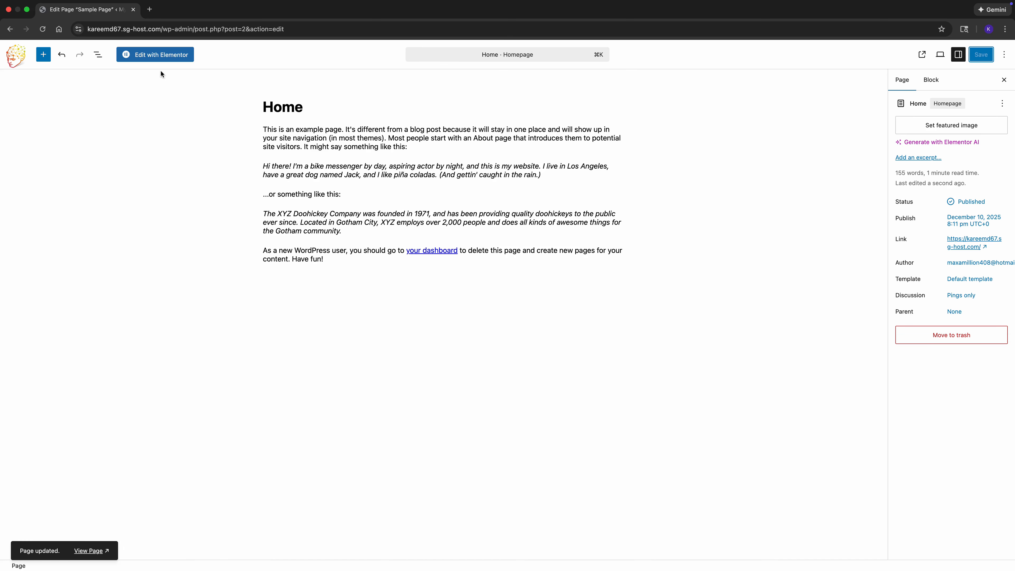
# - Open the Home page in the Elementor editor and go to Global Colors in the Site Settings
pyautogui.click(158, 60)
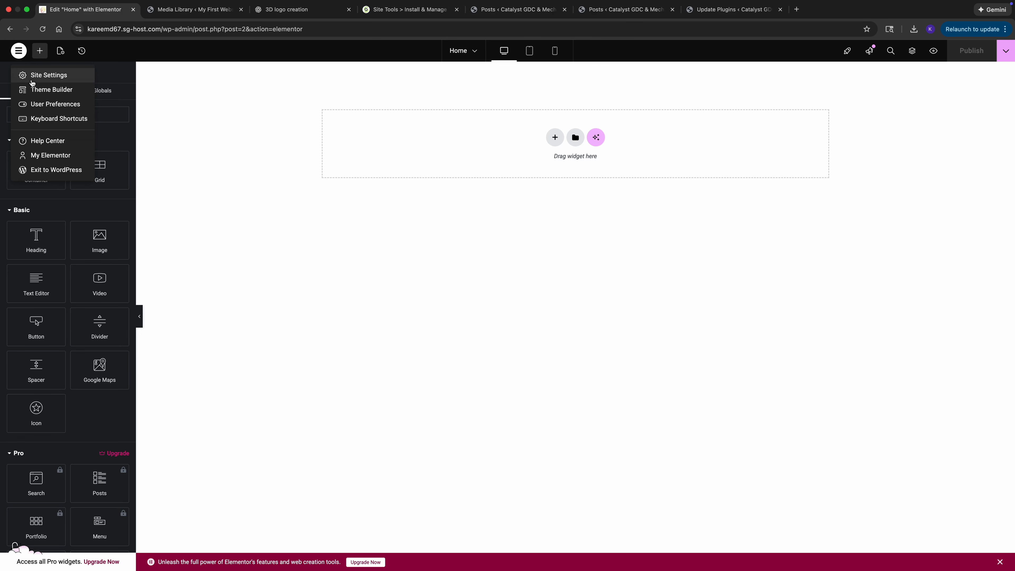
pyautogui.click(33, 78)
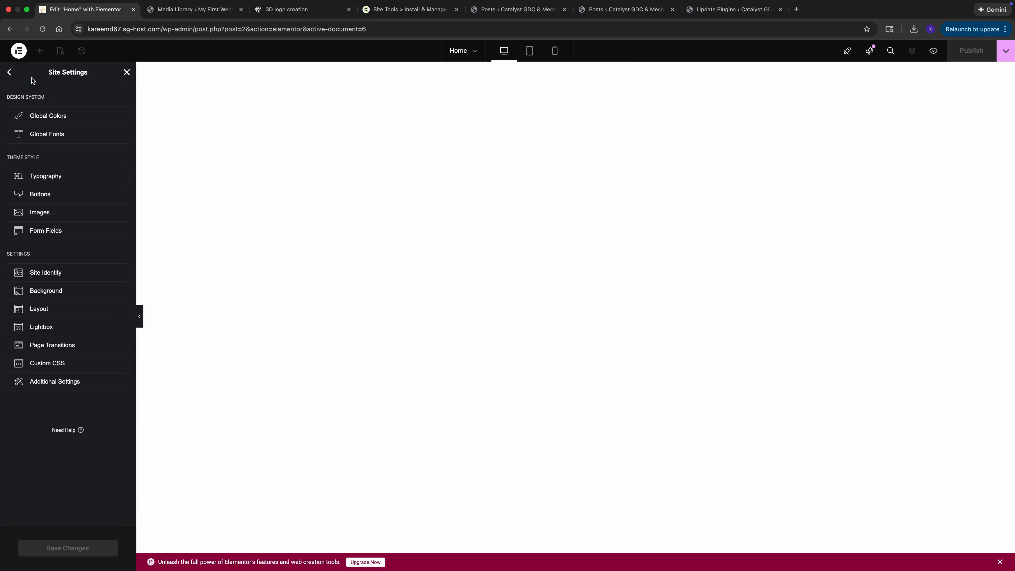
pyautogui.click(37, 120)
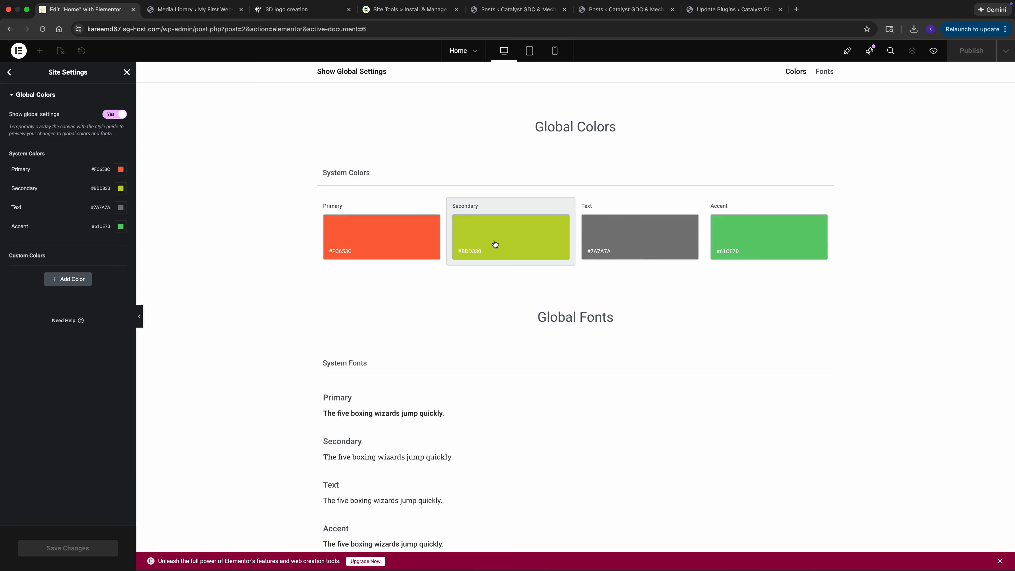
# - Try a cyan-blue shade for the Primary global color and undo the change
pyautogui.click(120, 170)
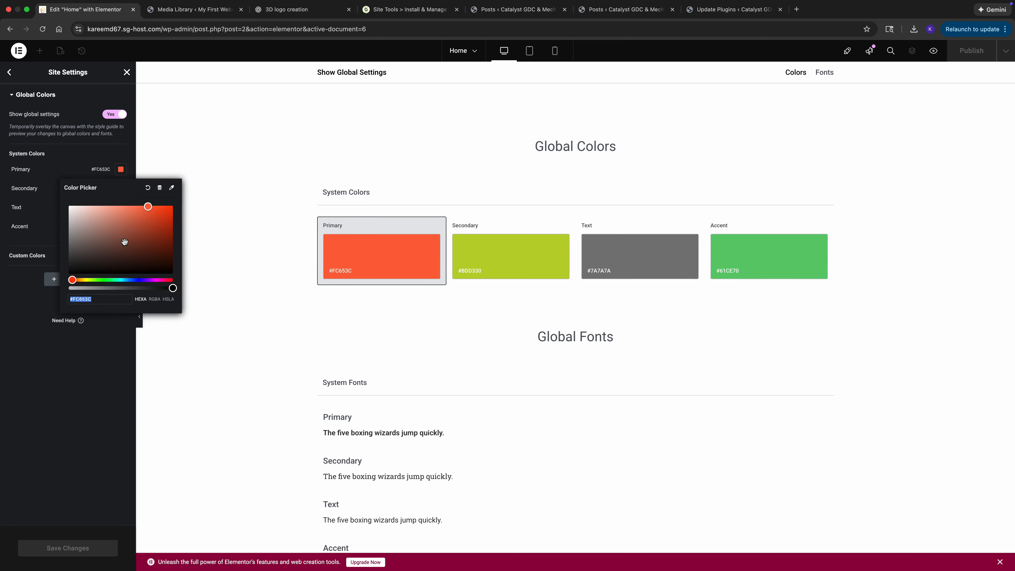
pyautogui.moveTo(106, 280); pyautogui.dragTo(123, 280)
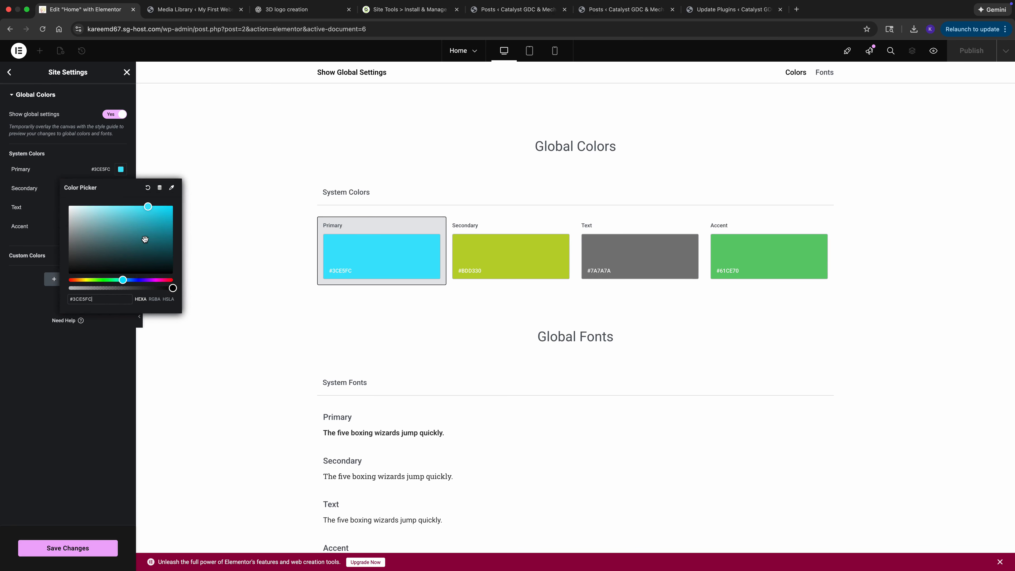
pyautogui.moveTo(145, 241); pyautogui.dragTo(169, 216)
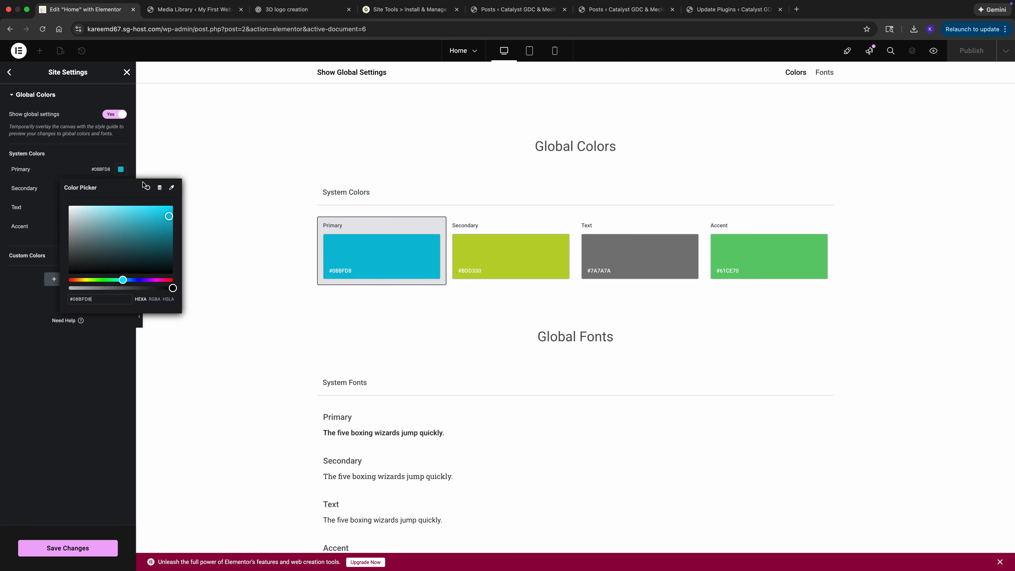
pyautogui.click(106, 160)
pyautogui.press('super+z')
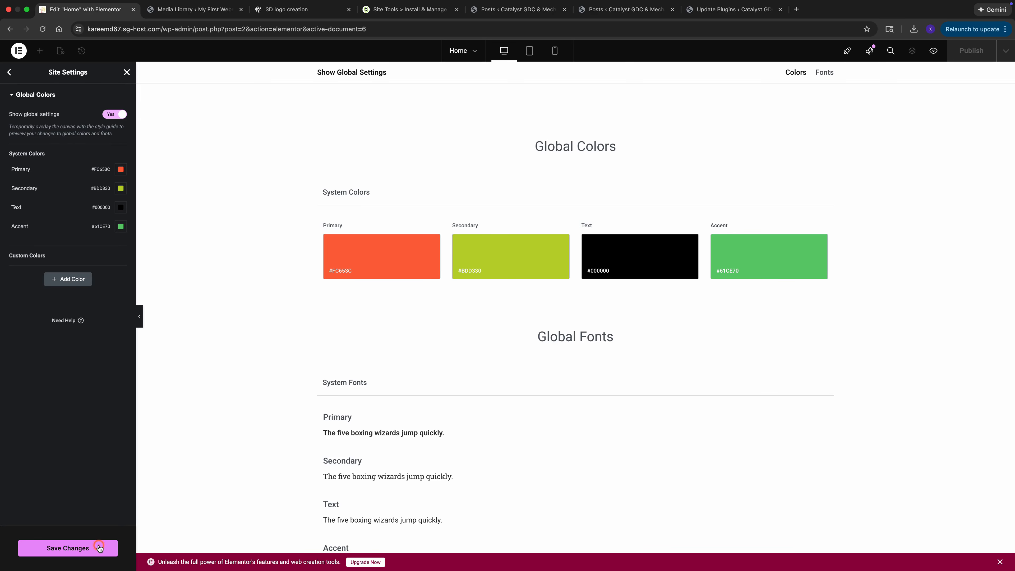
# - Save the global color changes and open the Global Fonts settings
pyautogui.click(99, 548)
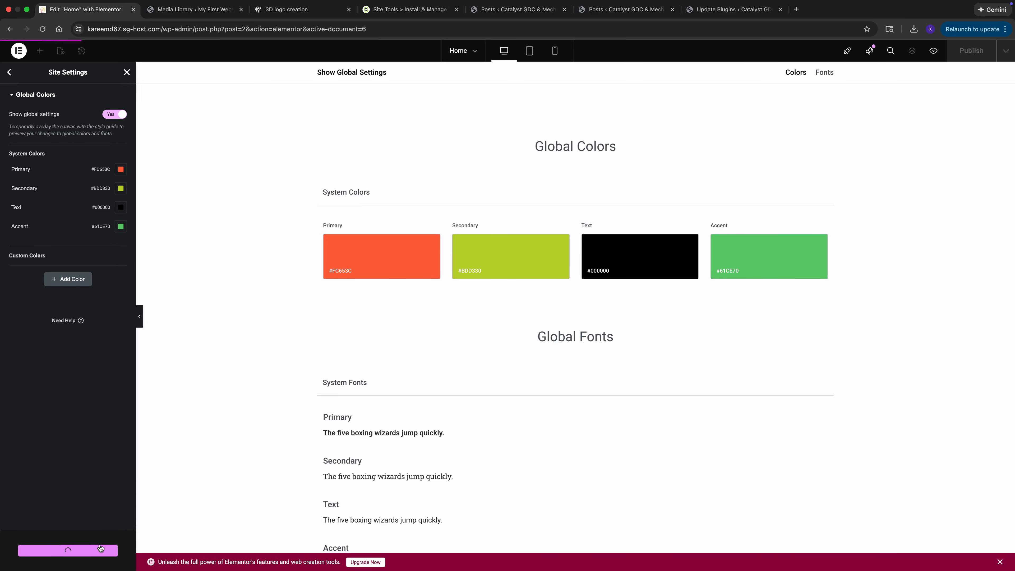
pyautogui.click(9, 72)
pyautogui.click(35, 134)
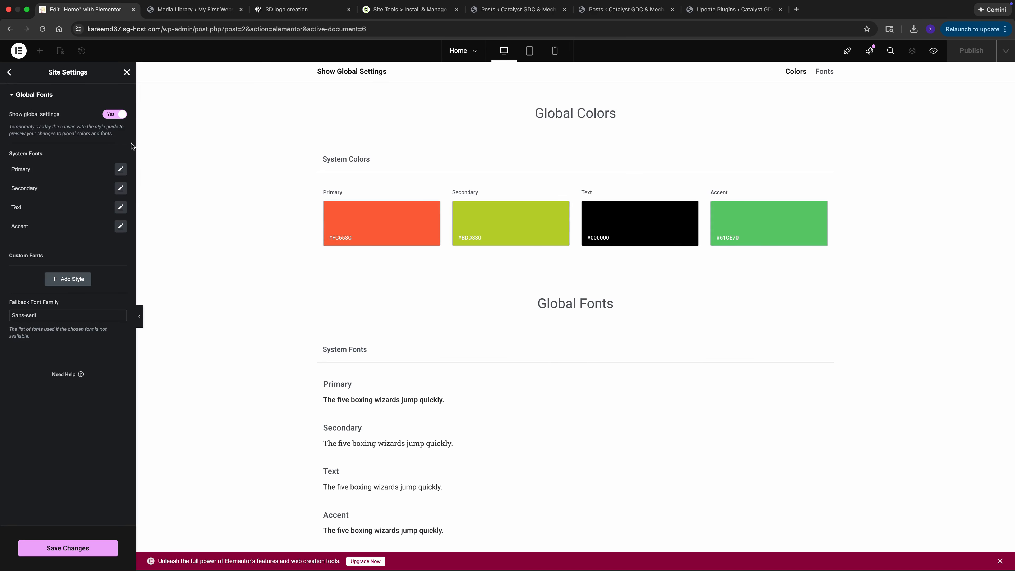
# - Enlarge the Primary global font, keeping the Roboto family and 600 (Semi Bold) weight, and save the changes while leaving Site Settings
pyautogui.click(120, 168)
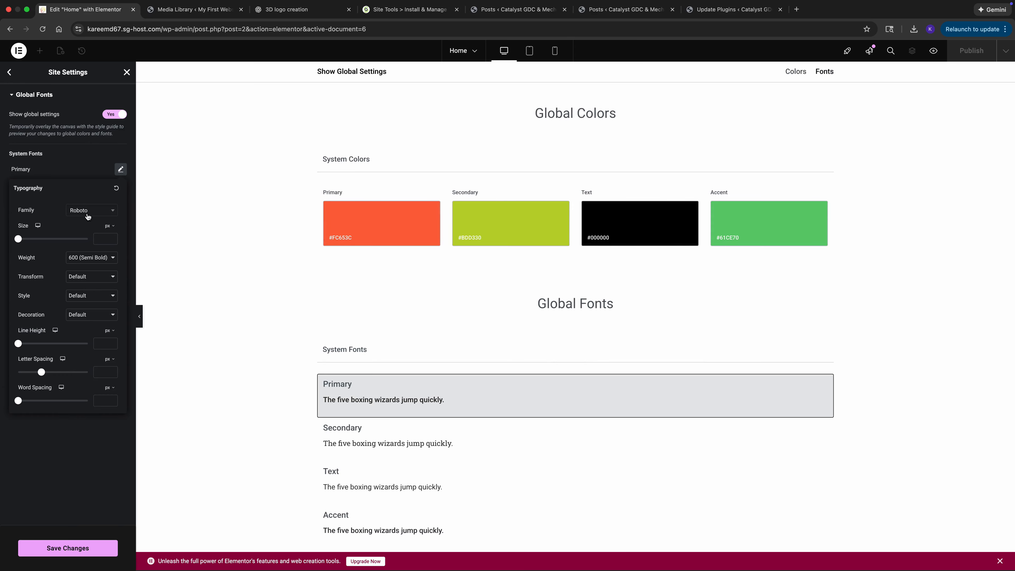
pyautogui.click(82, 211)
pyautogui.scroll(-5, 84, 255)
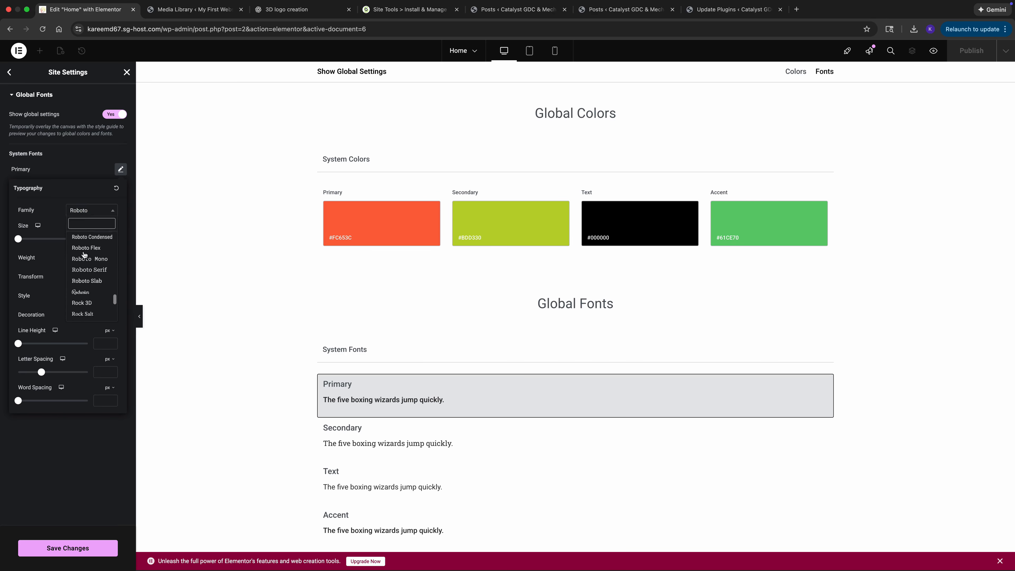
pyautogui.scroll(-8, 85, 254)
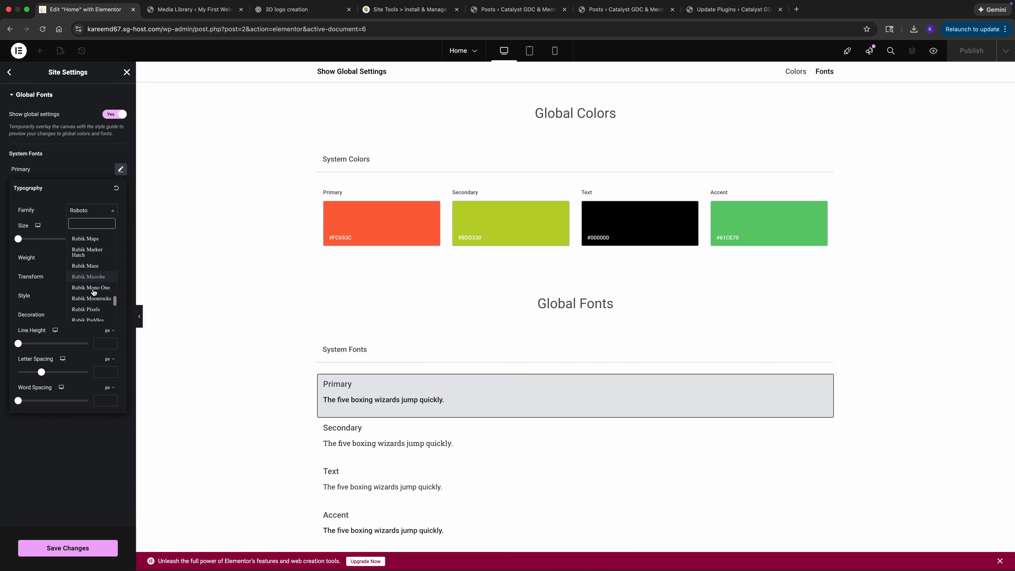
pyautogui.click(45, 258)
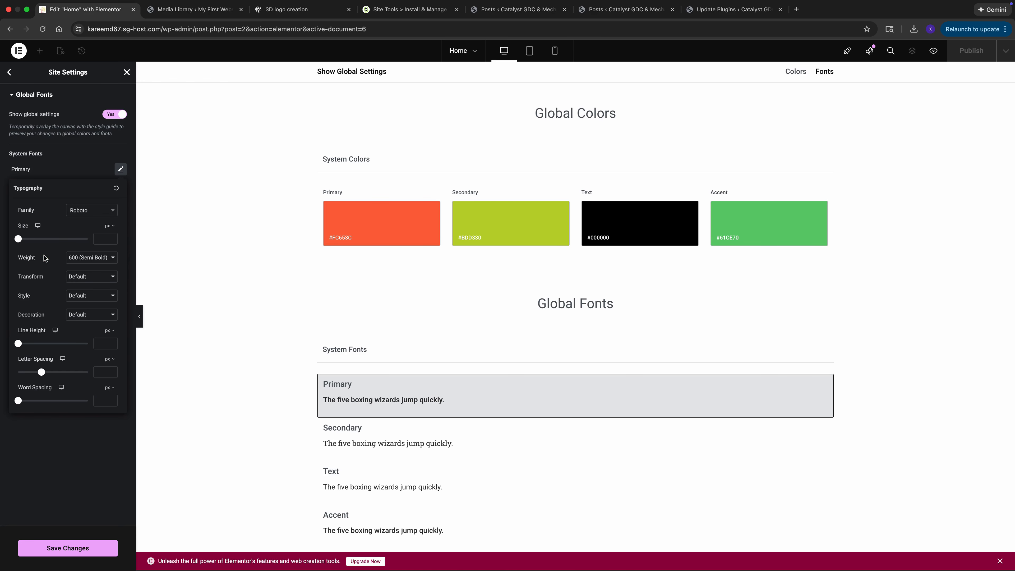
pyautogui.click(84, 261)
pyautogui.click(45, 256)
pyautogui.moveTo(17, 239); pyautogui.dragTo(30, 239)
pyautogui.click(481, 319)
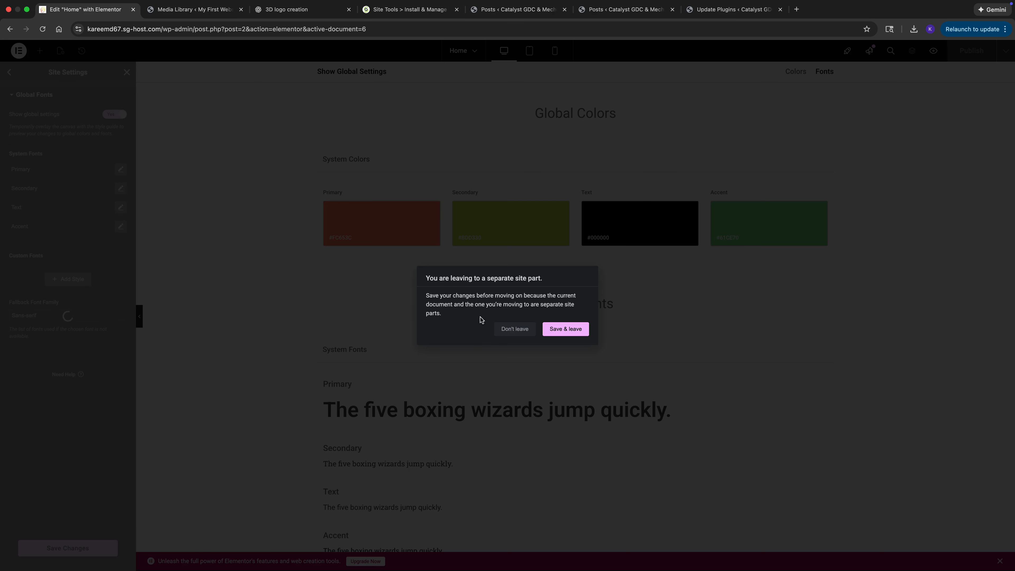
pyautogui.click(547, 329)
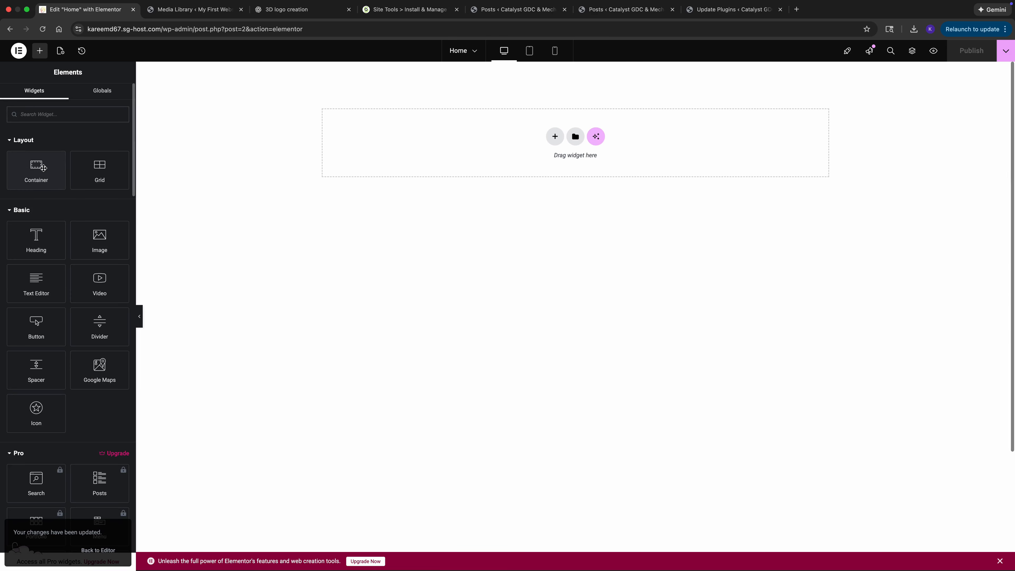
# - Add a container to the empty Home page, review its style and advanced settings, and set its items' direction to horizontal row
pyautogui.moveTo(42, 170); pyautogui.dragTo(550, 141)
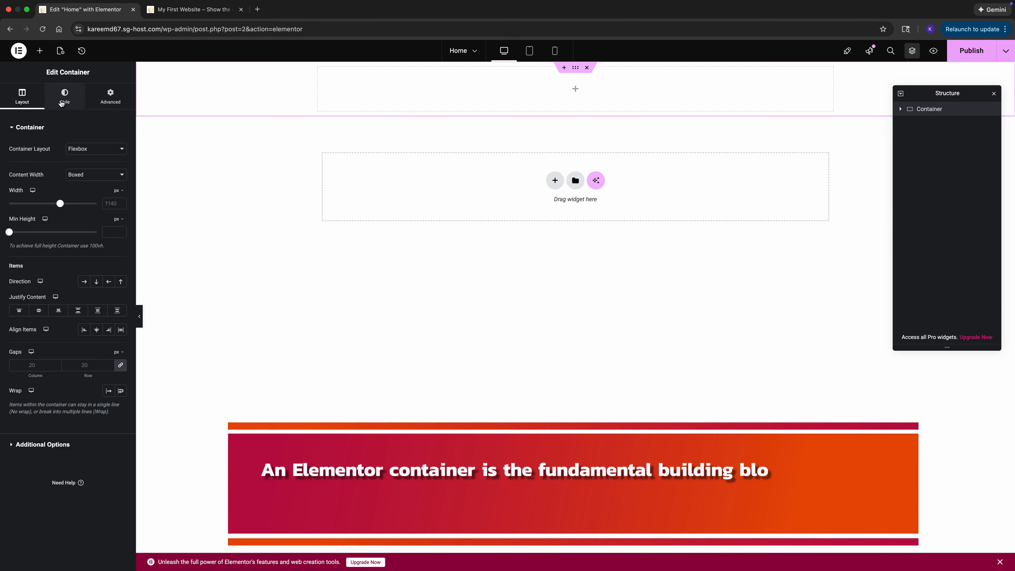
pyautogui.click(62, 100)
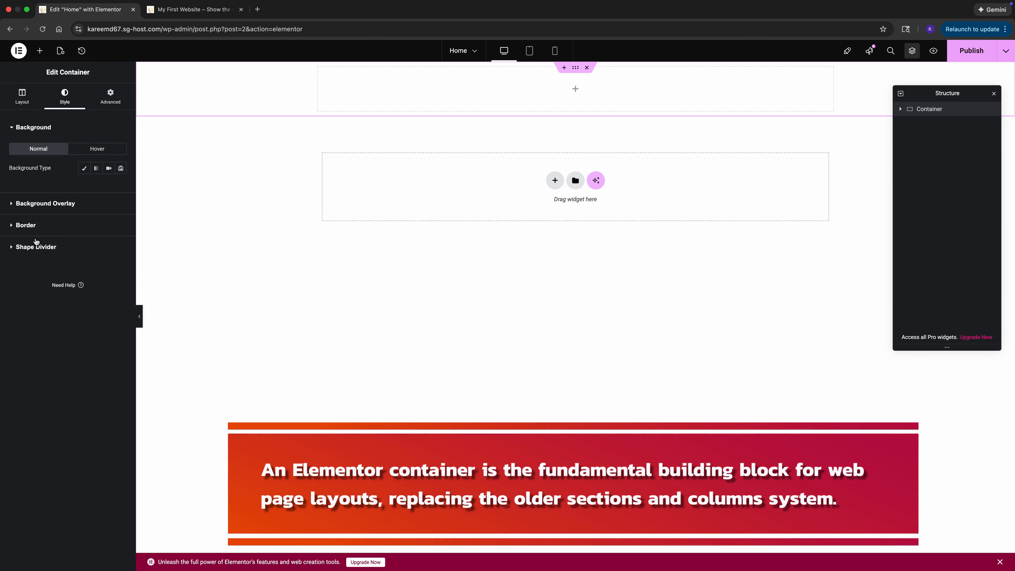
pyautogui.click(107, 101)
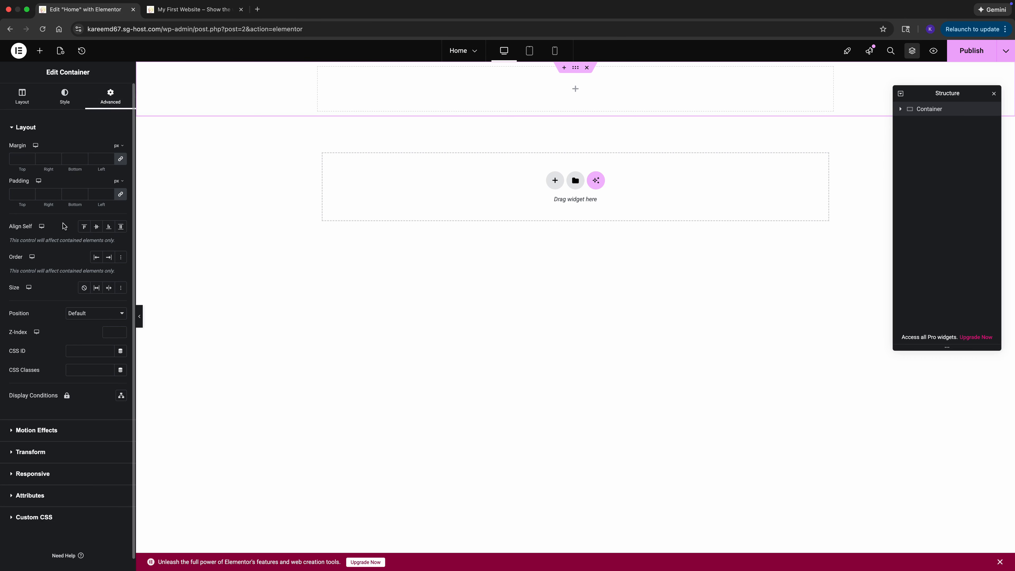
pyautogui.click(22, 100)
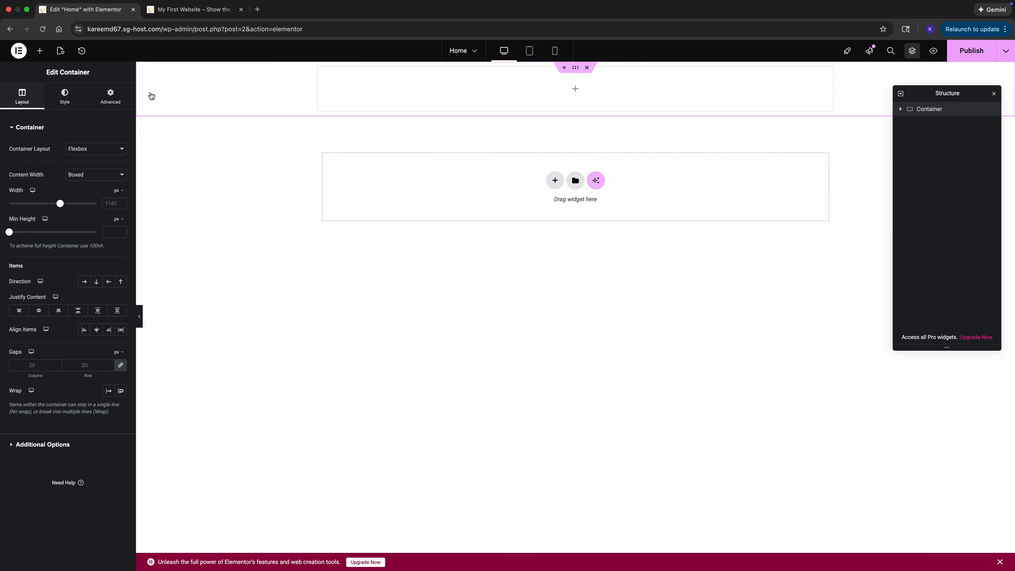
pyautogui.click(84, 282)
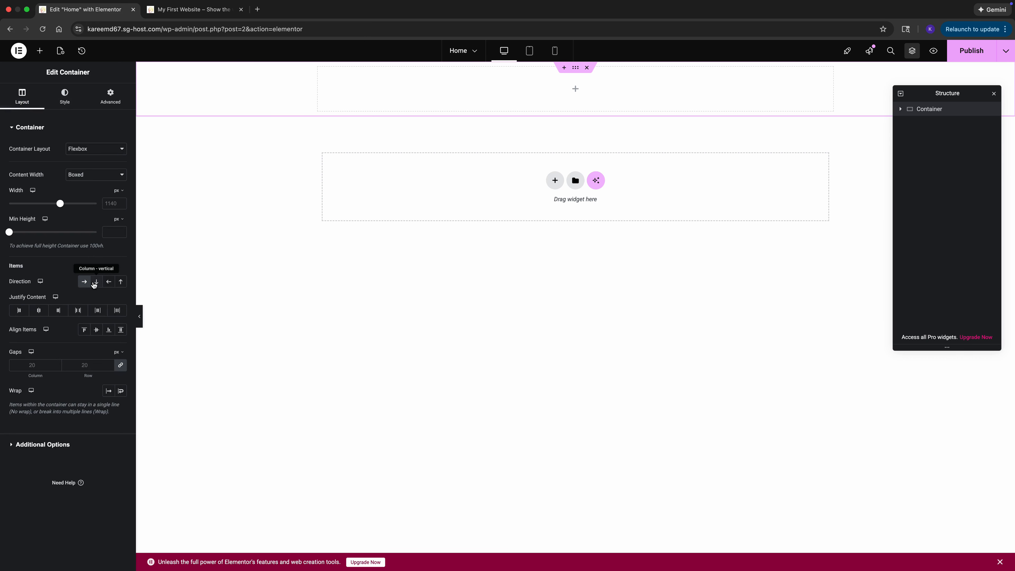
# - Nest a second container inside the existing container at the top of the page
pyautogui.click(40, 51)
pyautogui.write('cont')
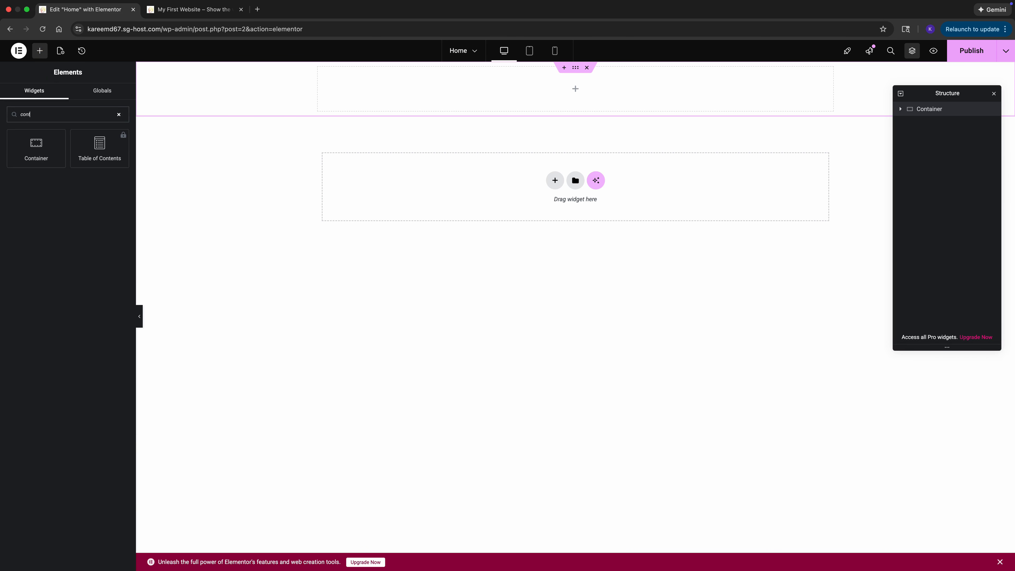
pyautogui.moveTo(35, 147); pyautogui.dragTo(434, 76)
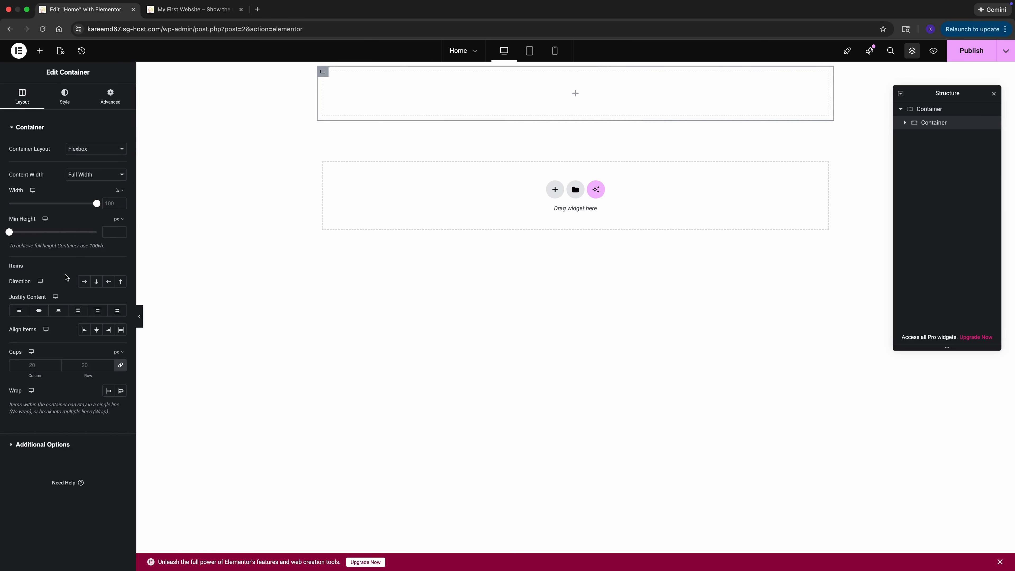
# - Add an Image widget to the inner container and fill it with logo.png from the media library
pyautogui.click(41, 57)
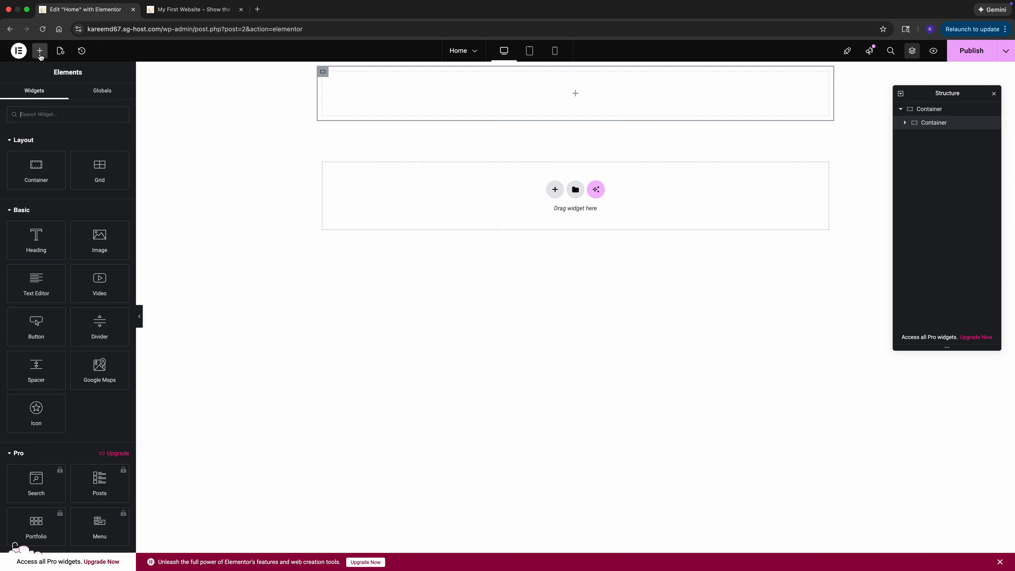
pyautogui.write('image')
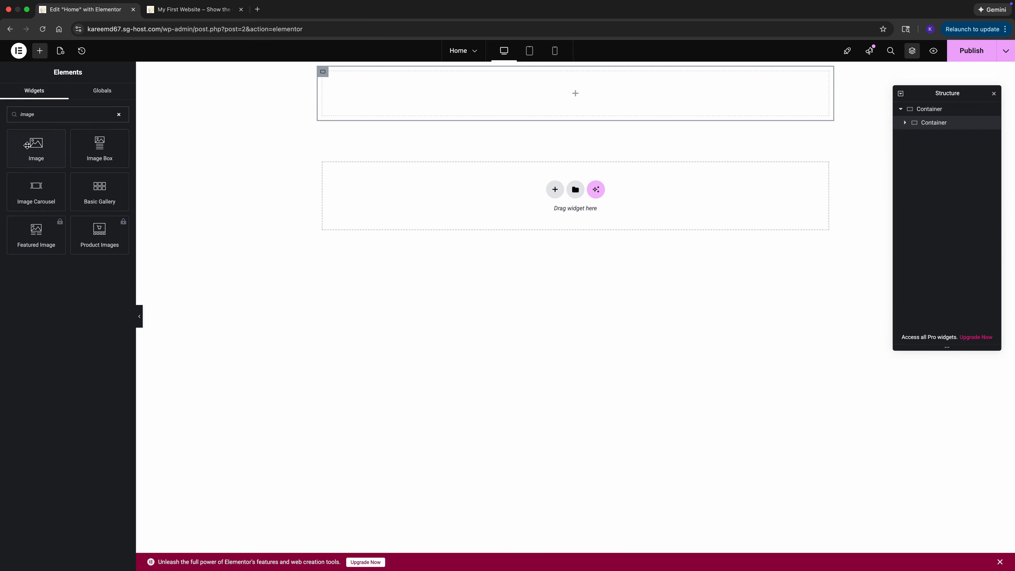
pyautogui.moveTo(27, 145); pyautogui.dragTo(351, 92)
pyautogui.click(88, 176)
pyautogui.click(134, 160)
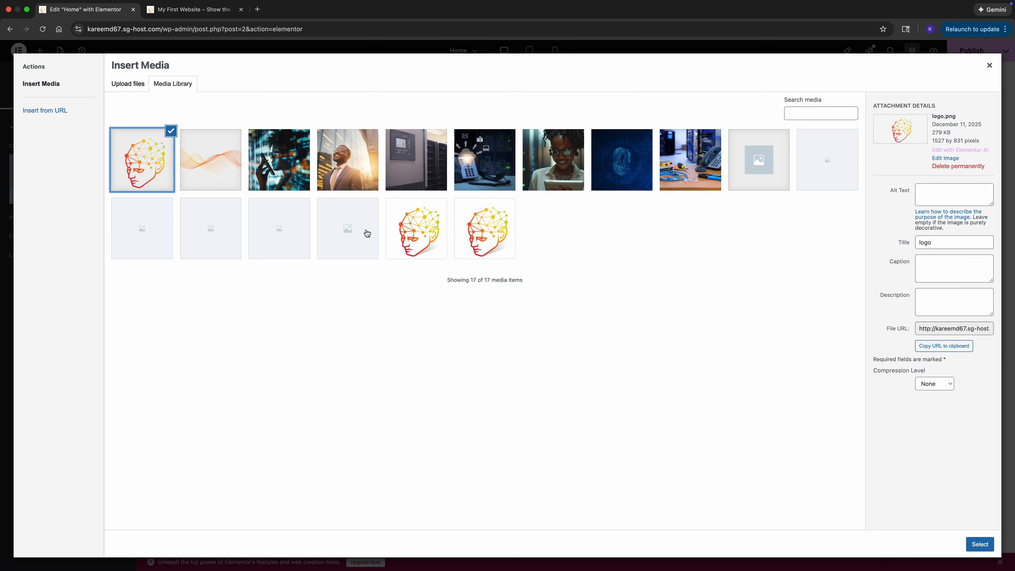
pyautogui.click(984, 547)
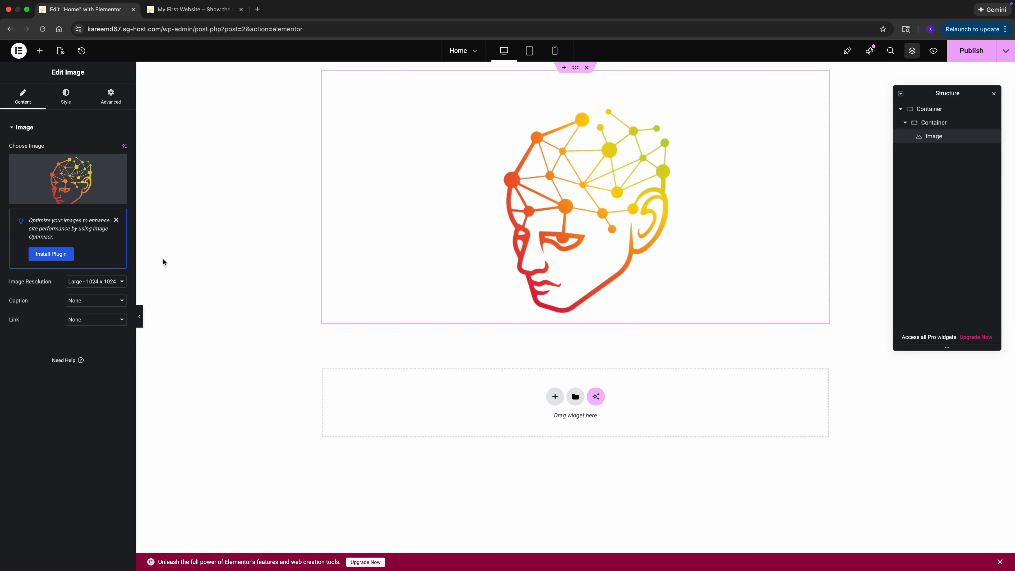
# - Set the logo image's resolution to Full, its width to 16% and its alignment to left
pyautogui.click(108, 282)
pyautogui.click(95, 303)
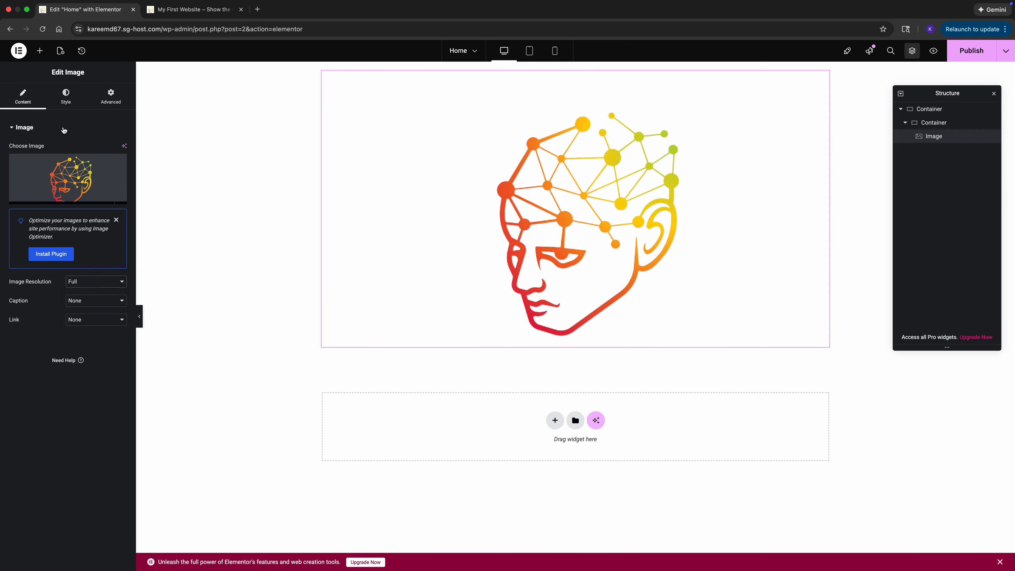
pyautogui.click(66, 96)
pyautogui.moveTo(10, 178); pyautogui.dragTo(25, 179)
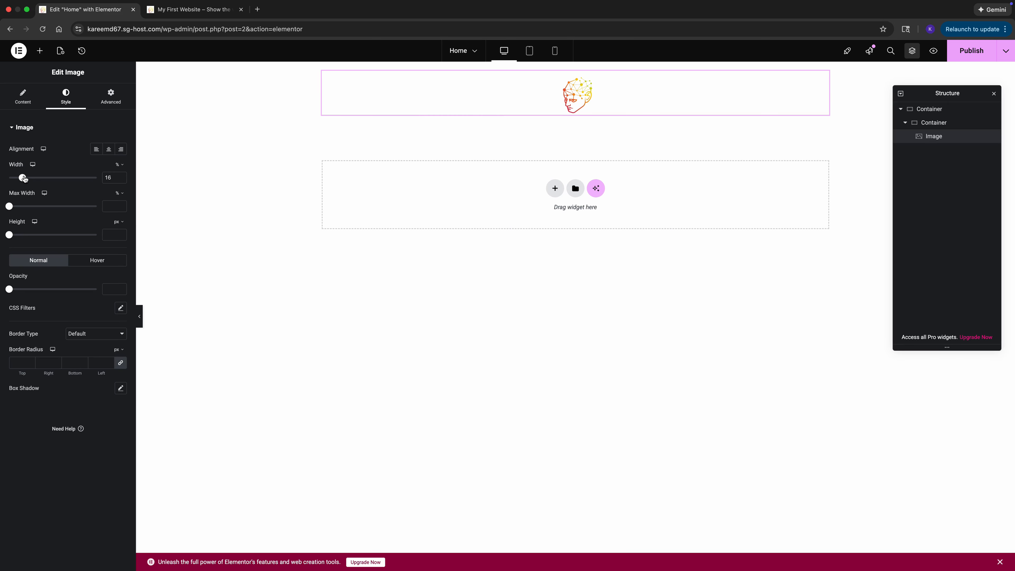
pyautogui.click(96, 150)
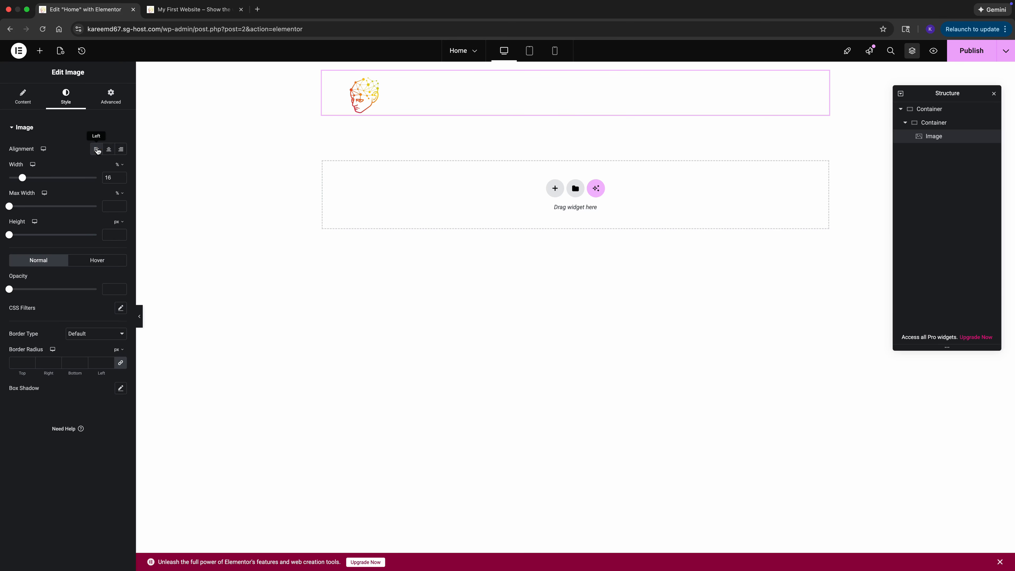
# - Add an Icon List widget beside the logo in the inner container and narrow the logo's column
pyautogui.click(47, 51)
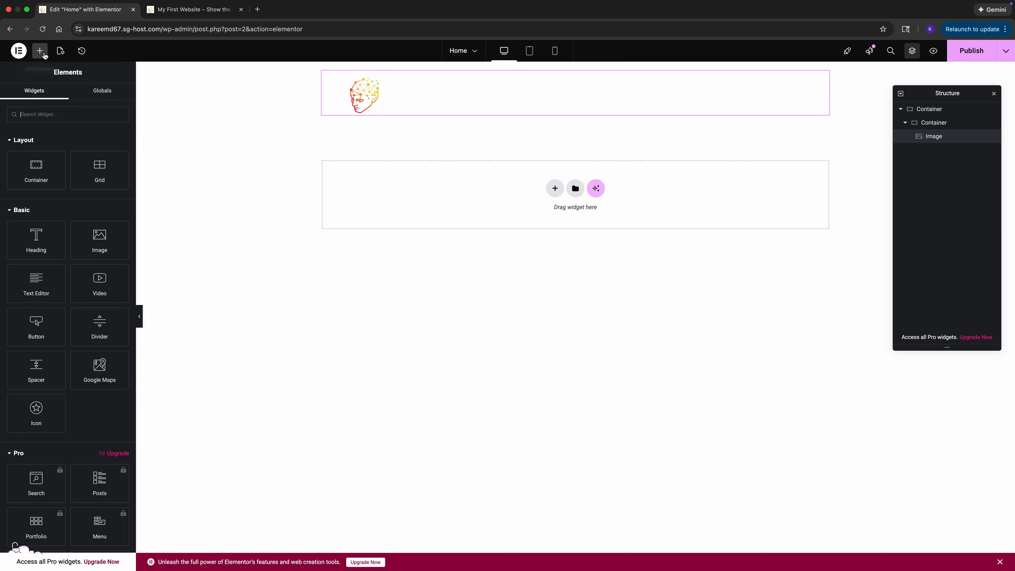
pyautogui.write('menu')
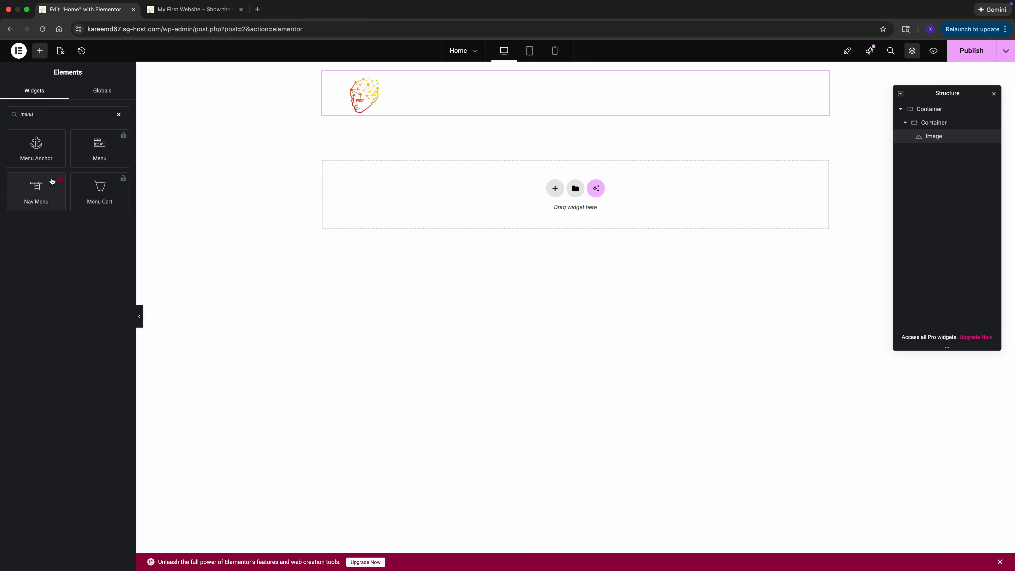
pyautogui.press('BackSpace')
pyautogui.press('BackSpace')
pyautogui.press('BackSpace')
pyautogui.press('BackSpace')
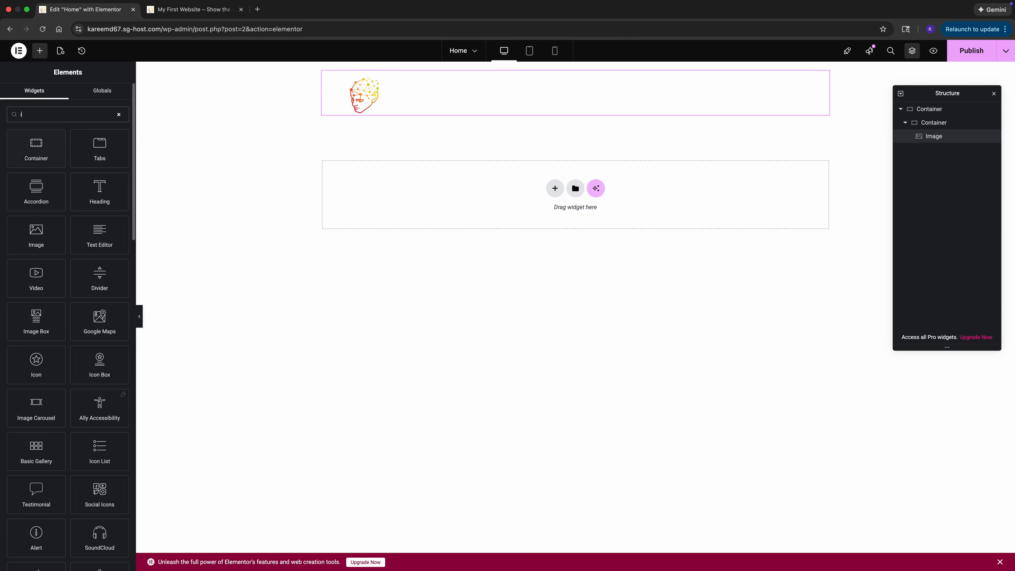
pyautogui.write('icon lo')
pyautogui.press('BackSpace')
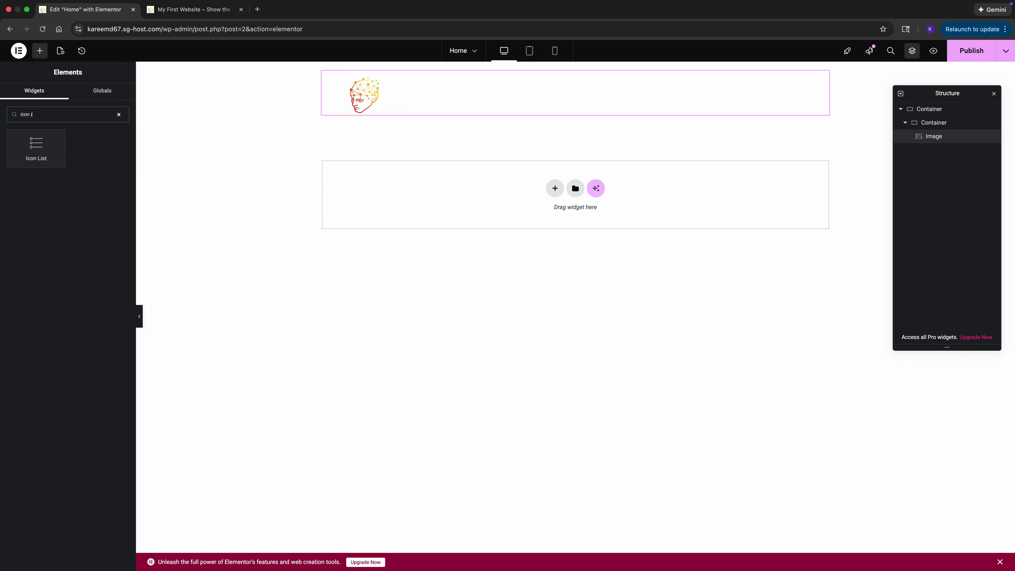
pyautogui.moveTo(22, 163); pyautogui.dragTo(386, 116)
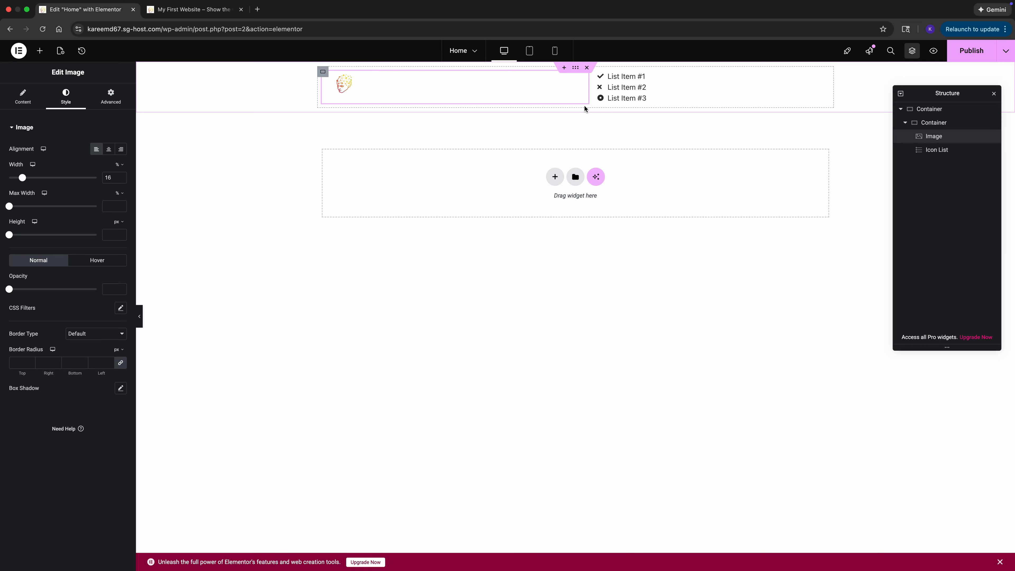
pyautogui.moveTo(542, 103); pyautogui.dragTo(485, 98)
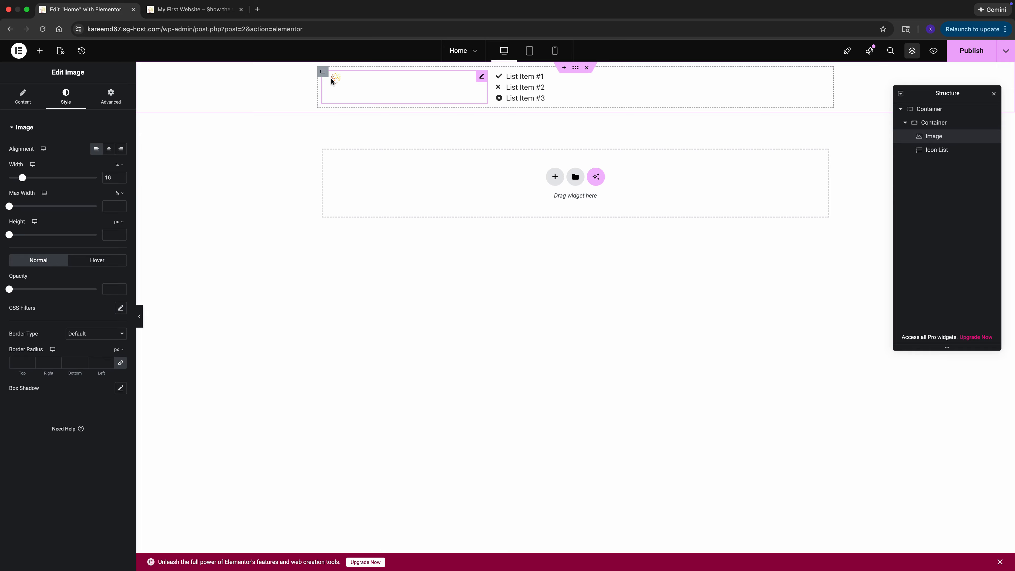
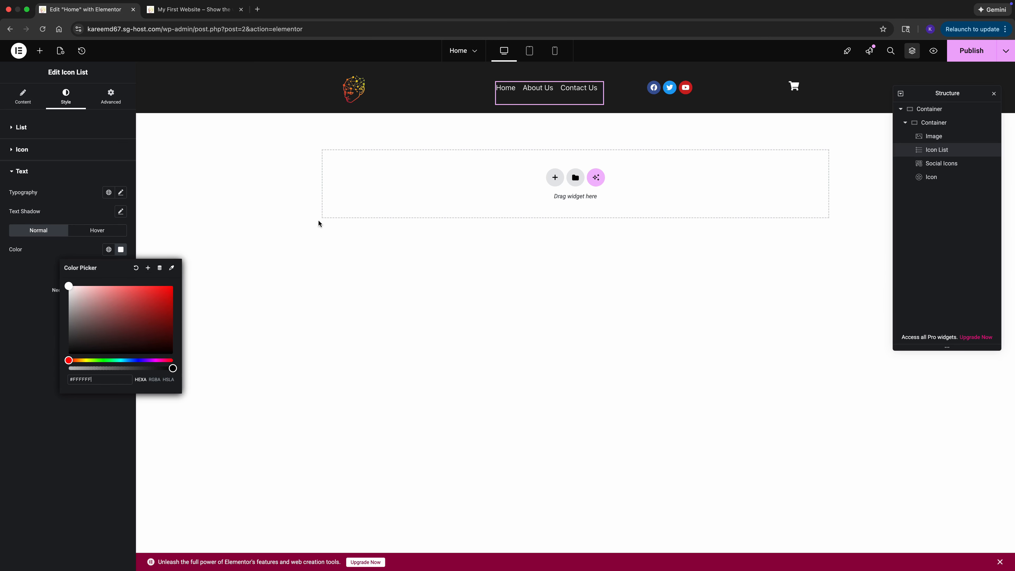
# - Insert the Wireframe – Home 1 – Flexbox page template from the library below the header, applying its page settings
pyautogui.click(241, 207)
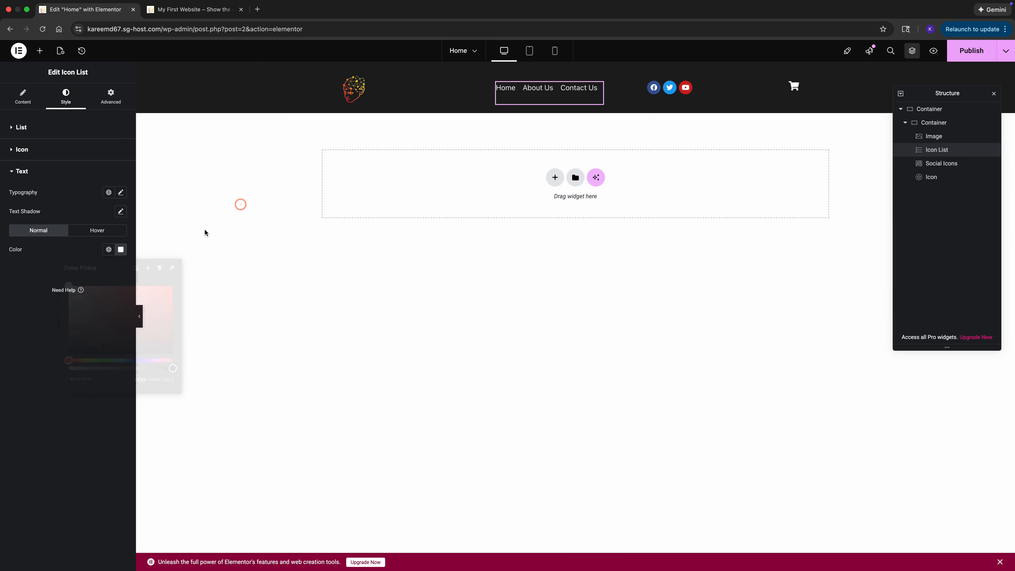
pyautogui.click(139, 315)
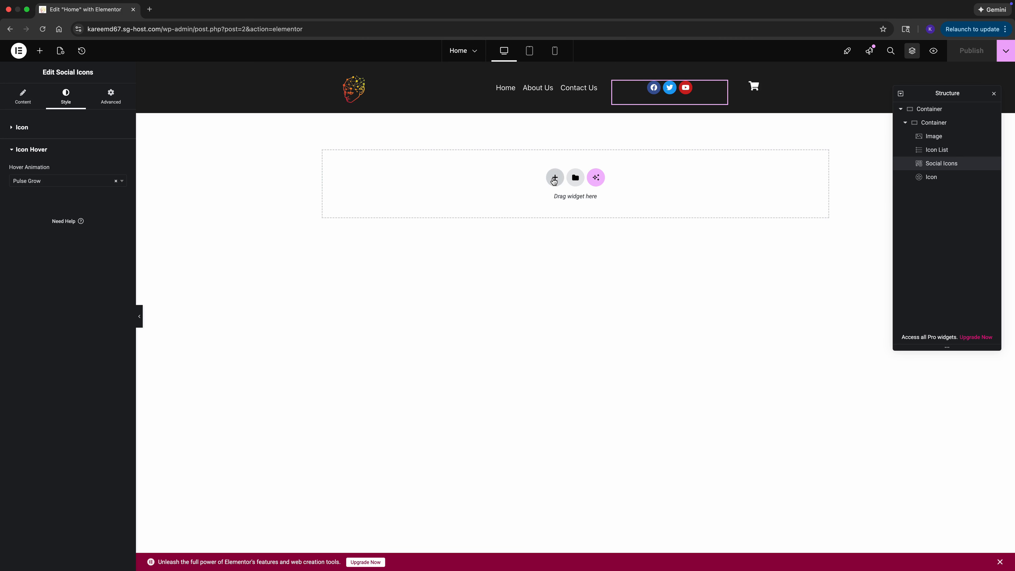
pyautogui.click(574, 179)
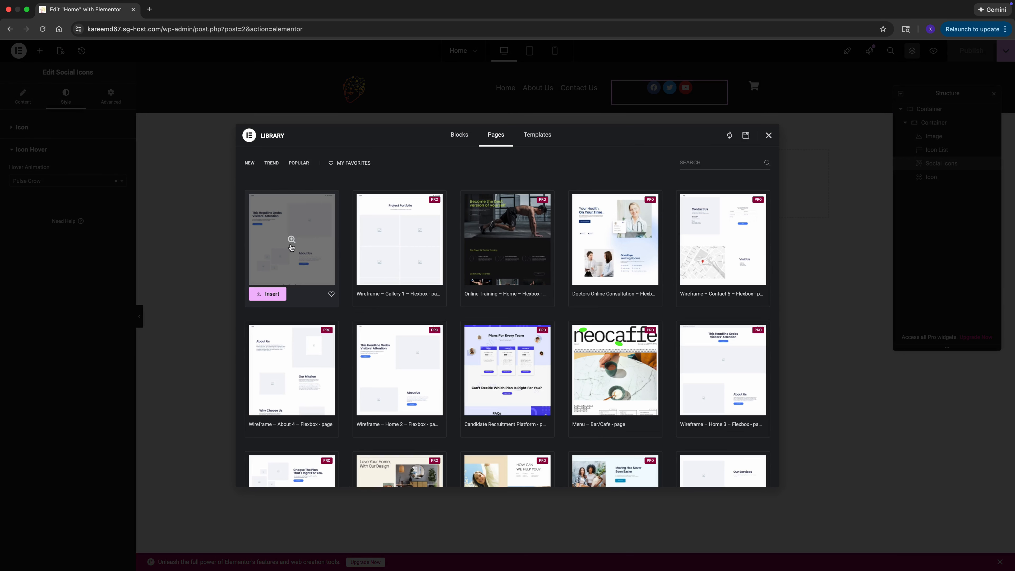
pyautogui.click(263, 301)
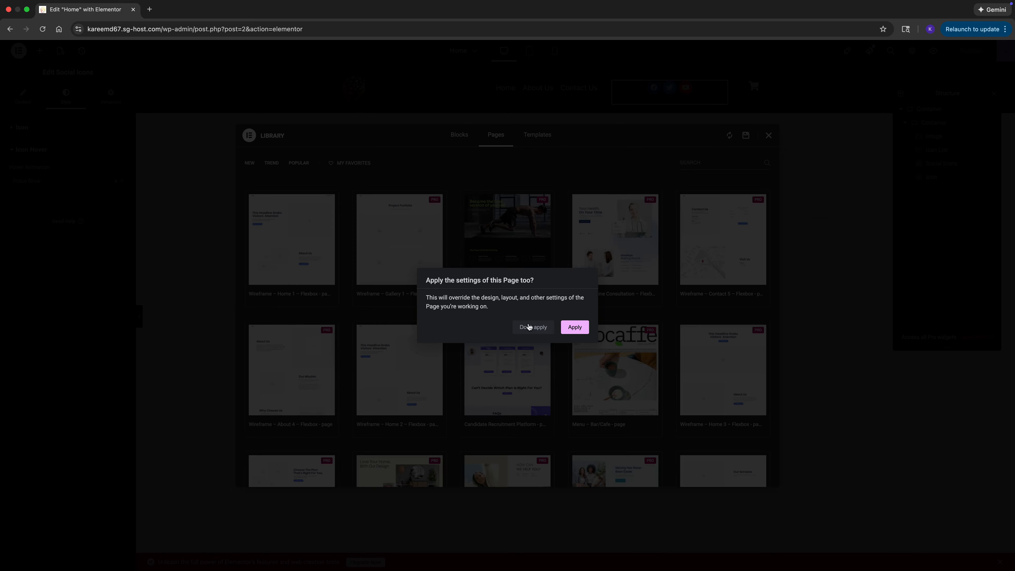
pyautogui.click(574, 327)
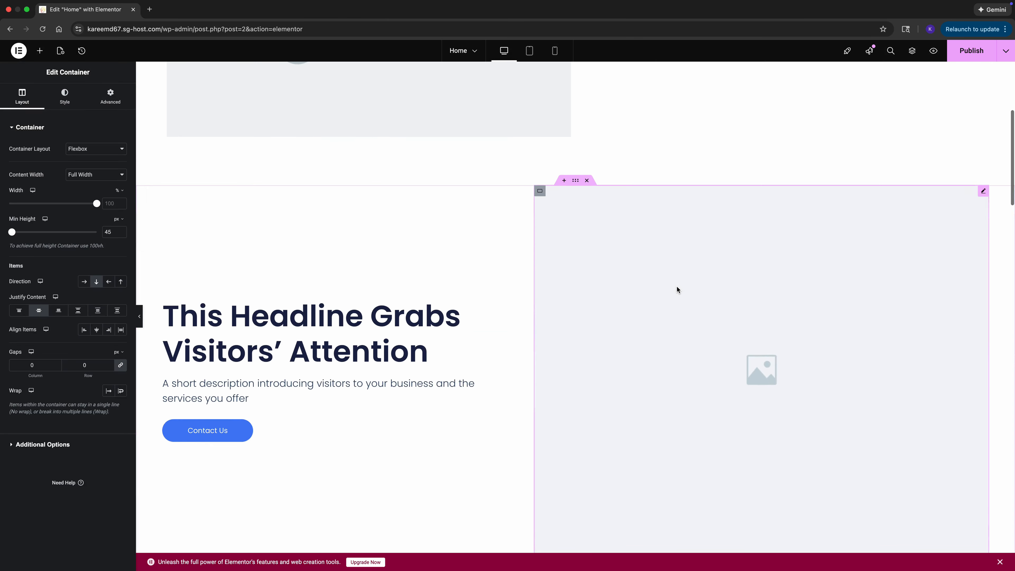
# - Look through the inserted template sections and delete the template's own header container with the placeholder image and phone number
pyautogui.scroll(-20, 678, 285)
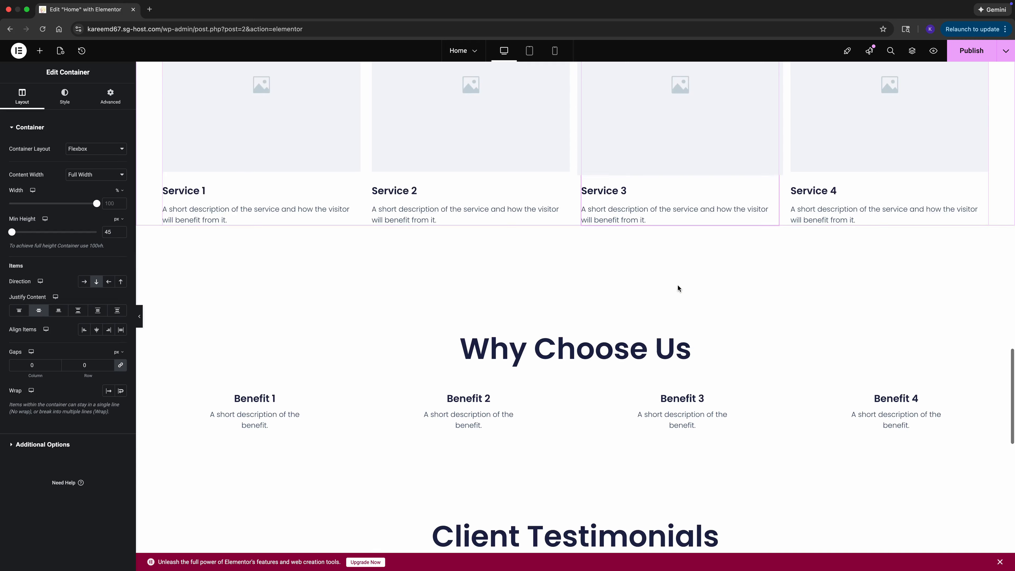
pyautogui.scroll(-10, 678, 286)
pyautogui.scroll(14, 678, 287)
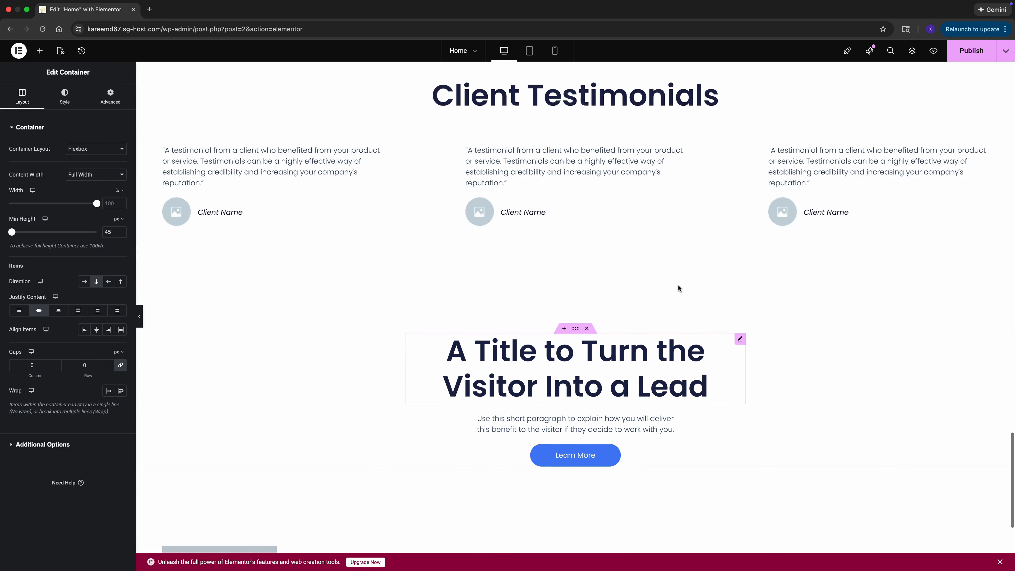
pyautogui.scroll(15, 678, 287)
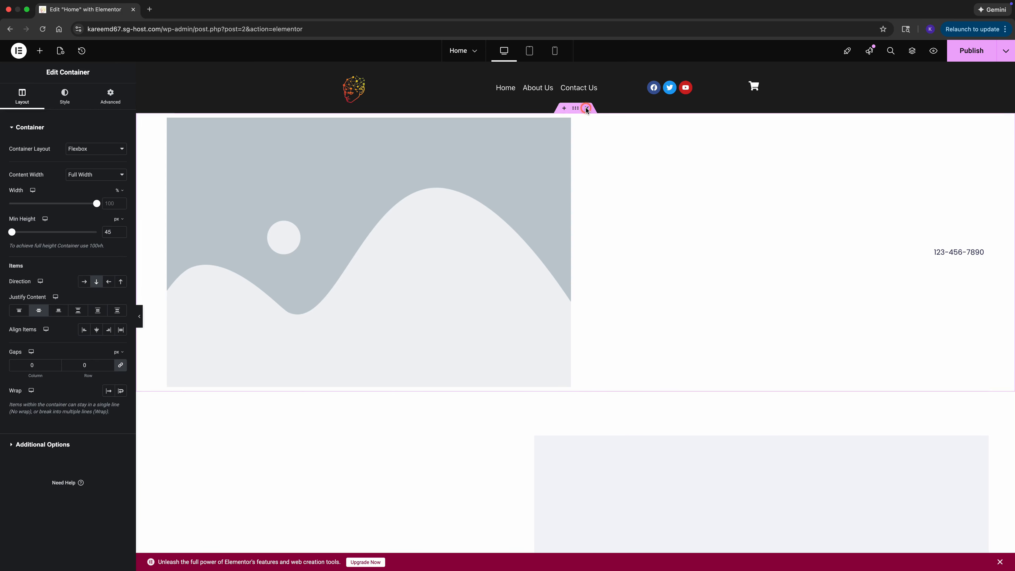
pyautogui.click(587, 110)
# - Replace the hero section's placeholder image with AdobeStock_856006485-scaled.jpeg from the media library
pyautogui.click(573, 186)
pyautogui.click(54, 188)
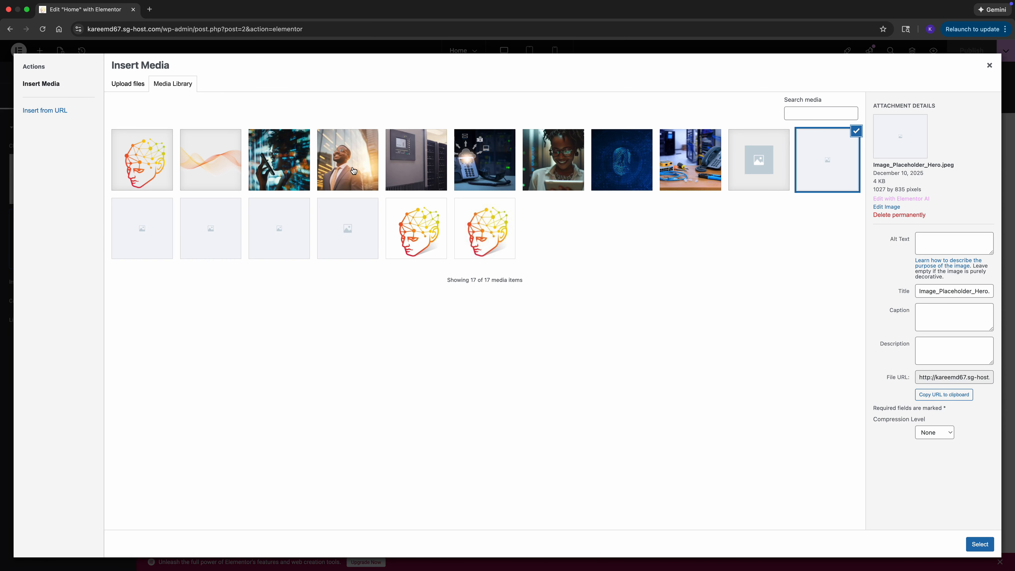
pyautogui.click(567, 169)
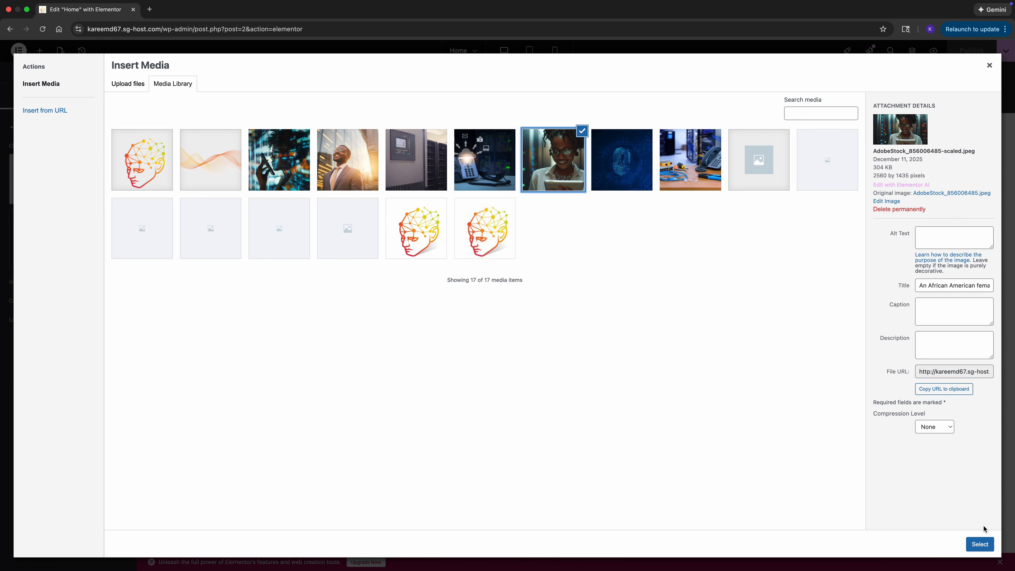
pyautogui.click(978, 545)
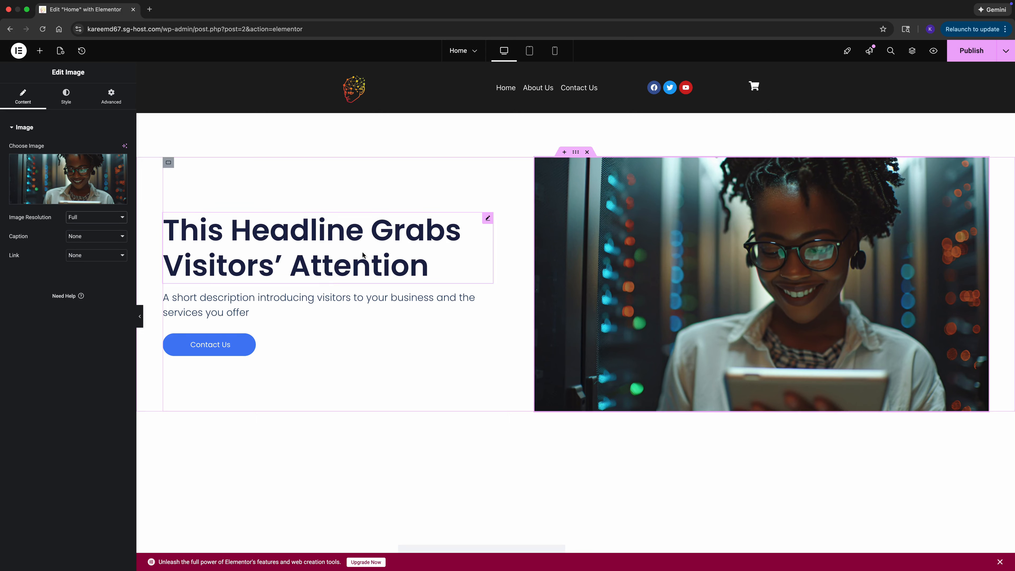
# - Set the hero Contact Us button's background color and border color to the Primary global color
pyautogui.click(236, 345)
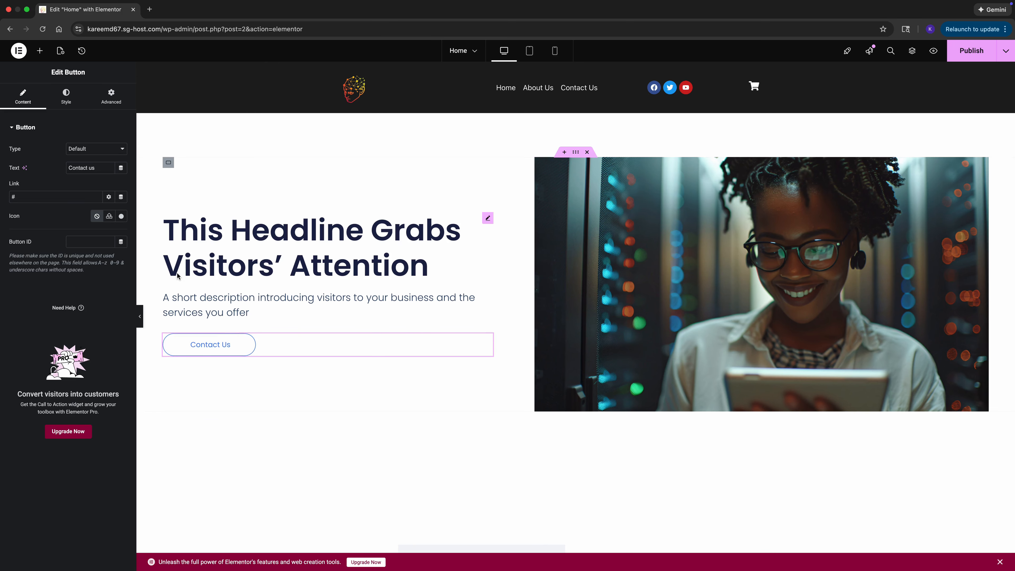
pyautogui.click(80, 104)
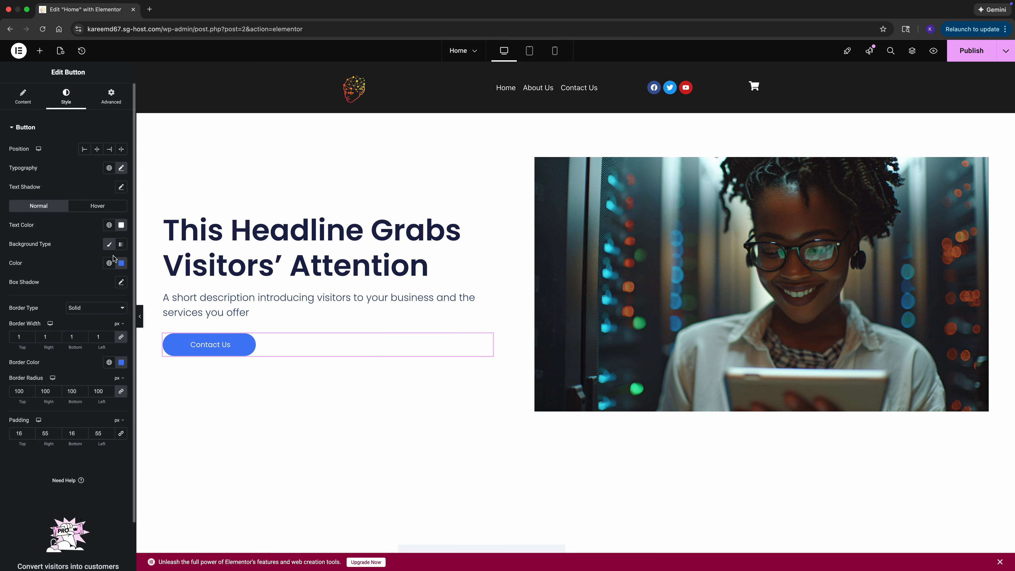
pyautogui.click(112, 265)
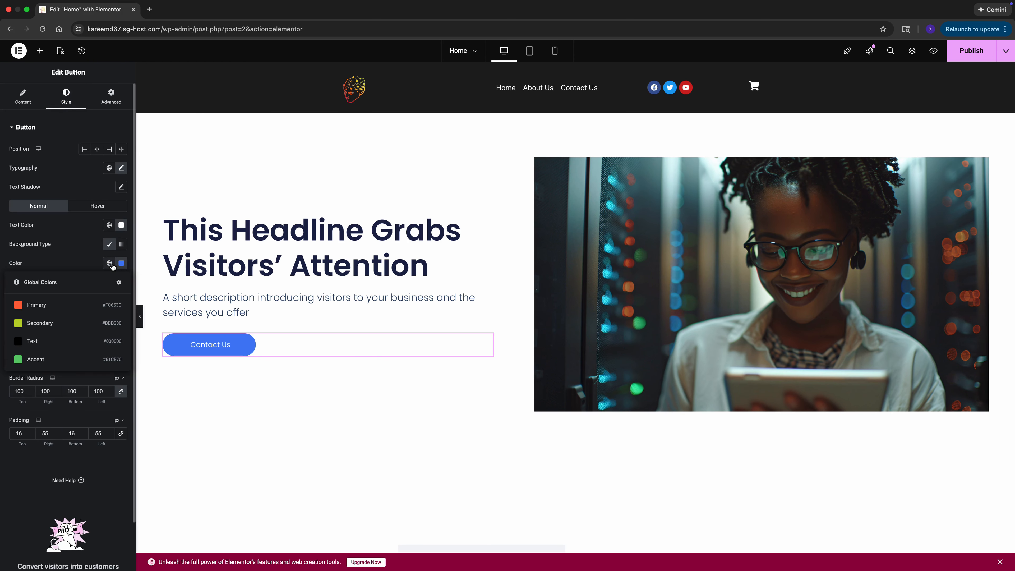
pyautogui.click(60, 311)
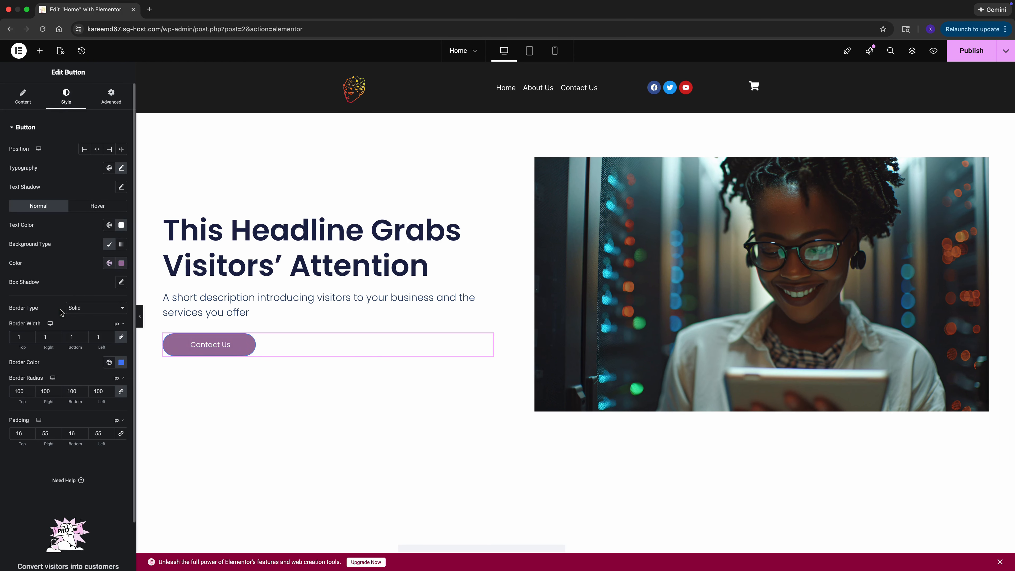
pyautogui.click(121, 362)
pyautogui.click(109, 363)
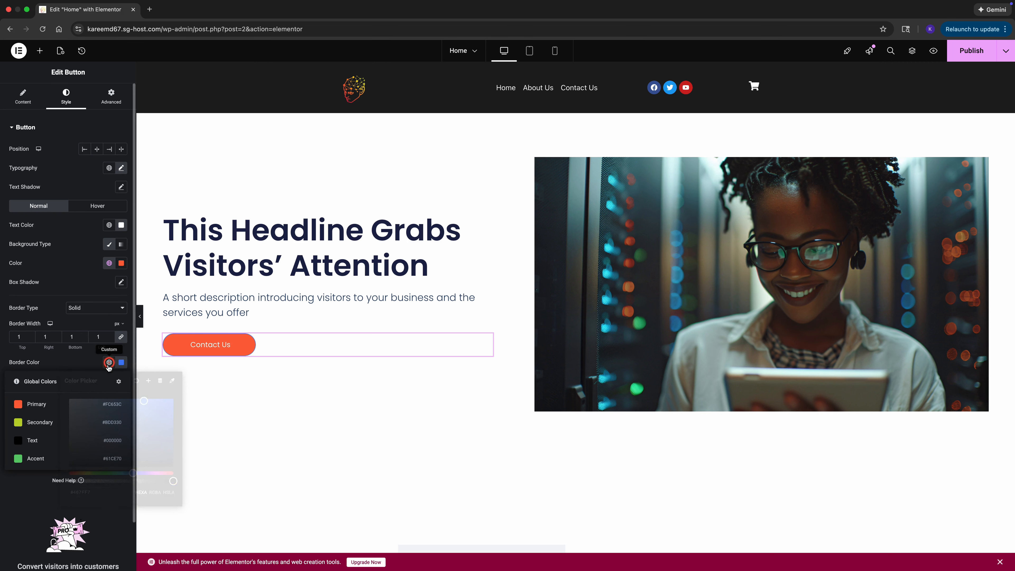
pyautogui.click(49, 406)
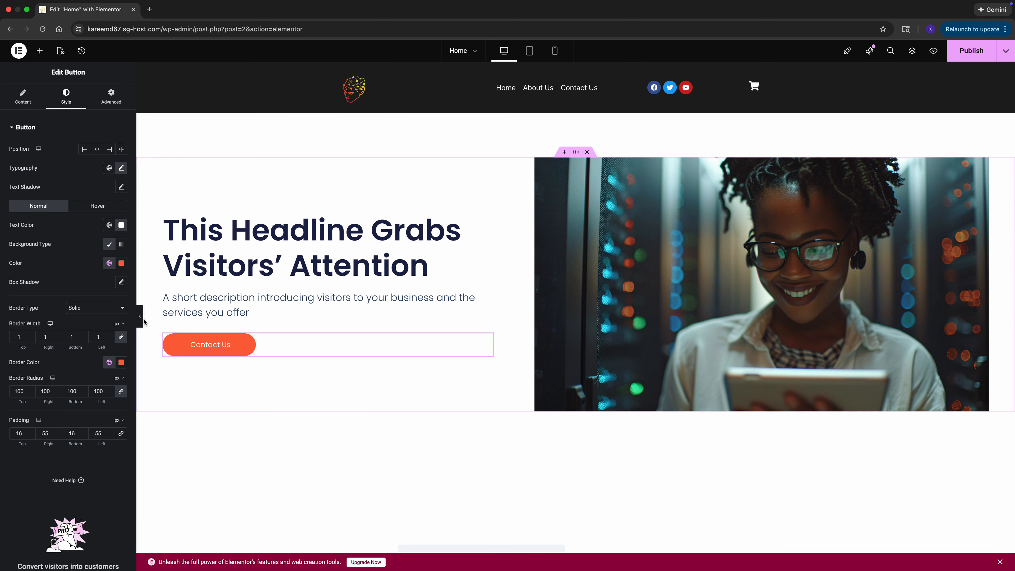
# - Set the text color of the hero heading "This Headline Grabs Visitors' Attention" to #000000
pyautogui.click(236, 259)
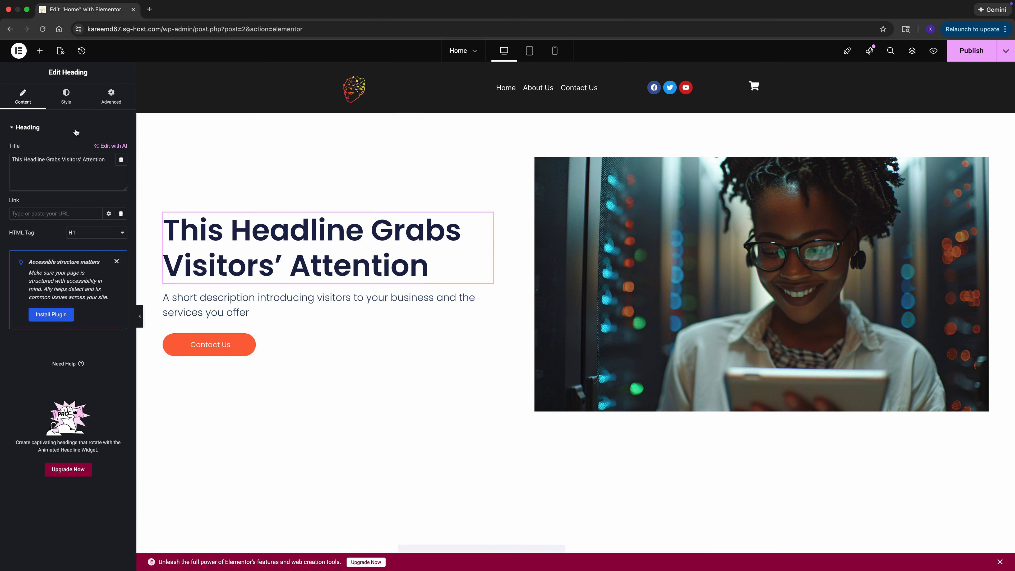
pyautogui.click(68, 103)
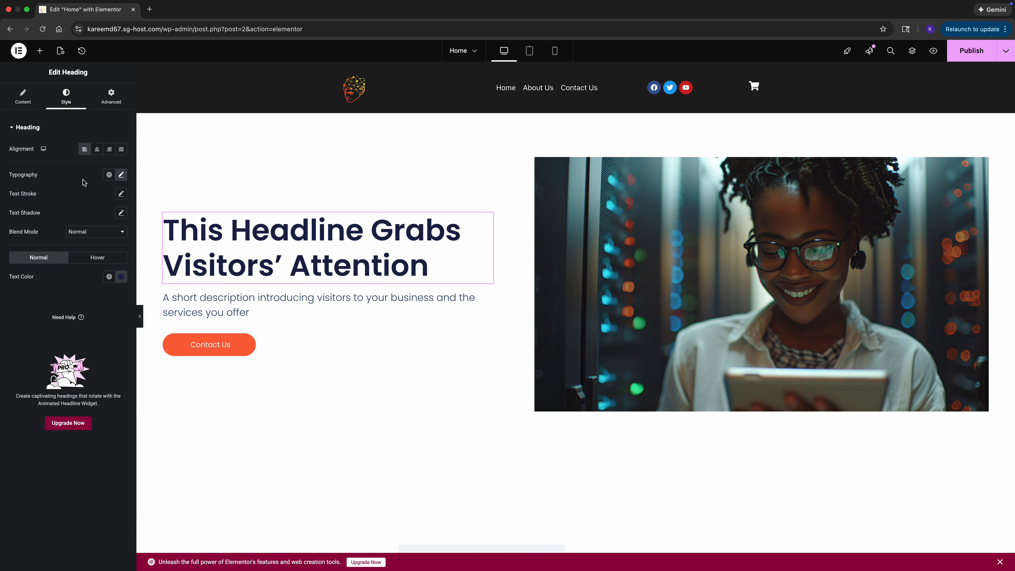
pyautogui.click(119, 276)
pyautogui.moveTo(87, 338); pyautogui.dragTo(29, 390)
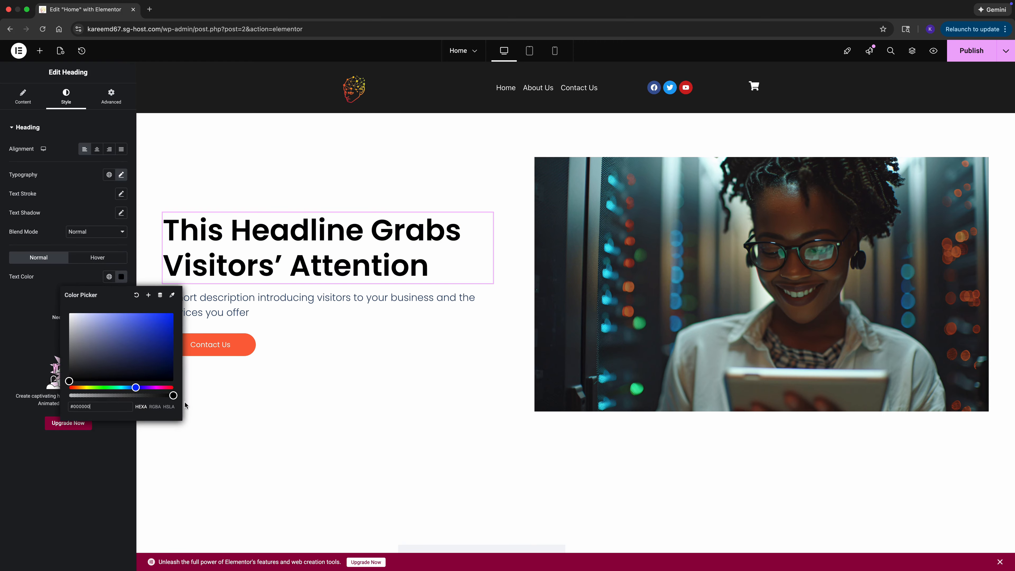
pyautogui.click(264, 471)
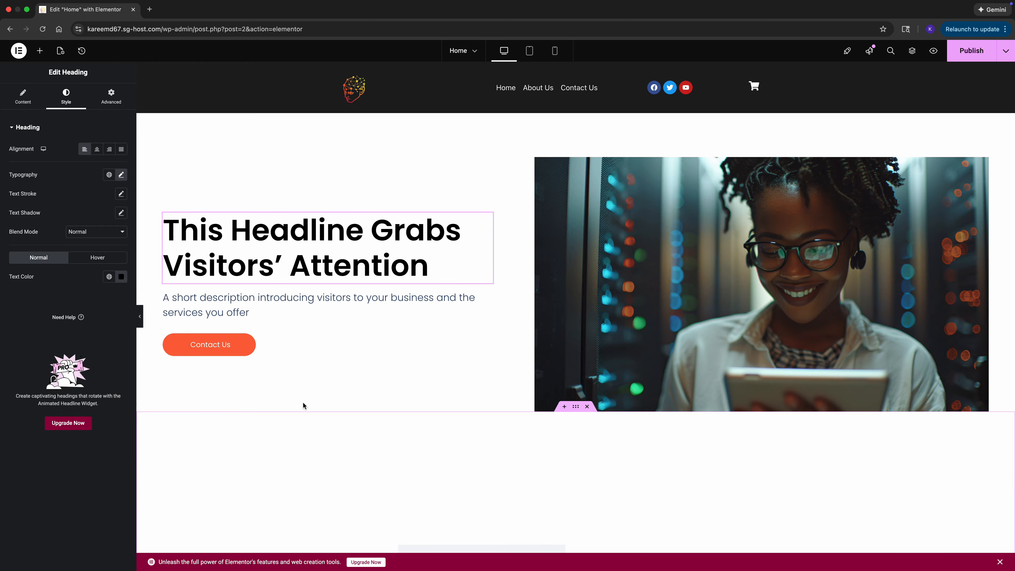
pyautogui.scroll(-3, 312, 388)
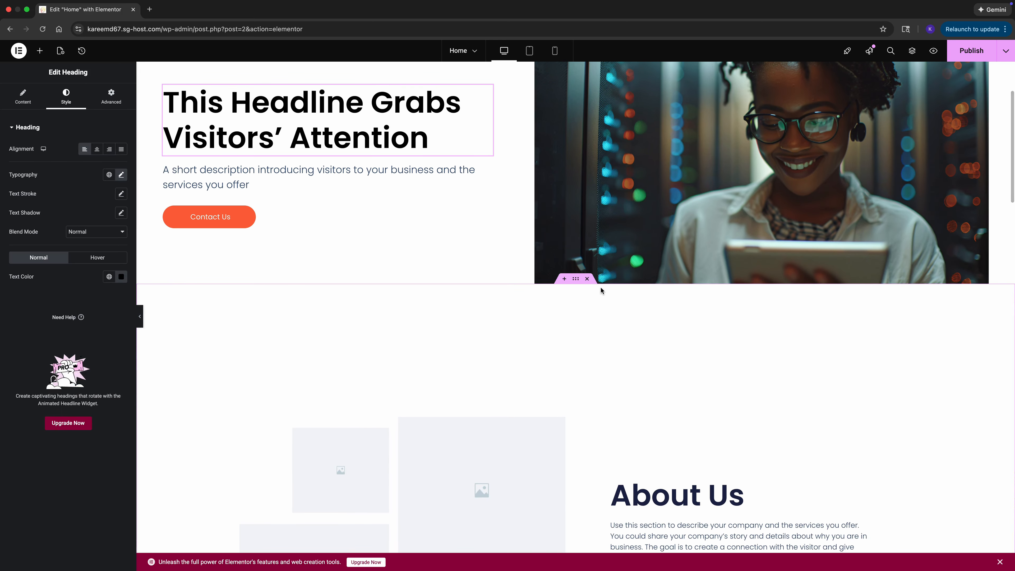
pyautogui.click(577, 281)
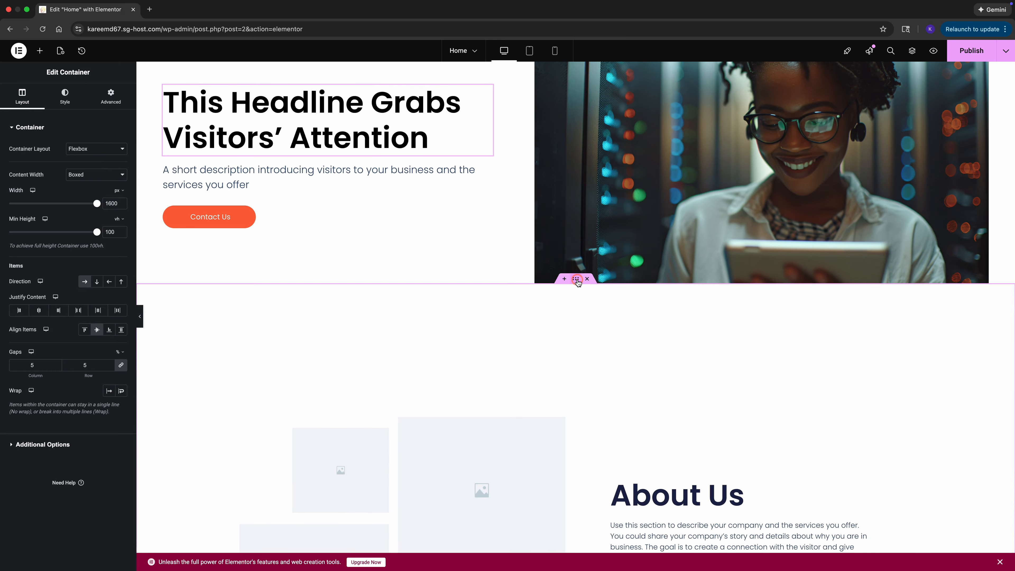
pyautogui.click(65, 102)
pyautogui.click(31, 200)
pyautogui.click(109, 187)
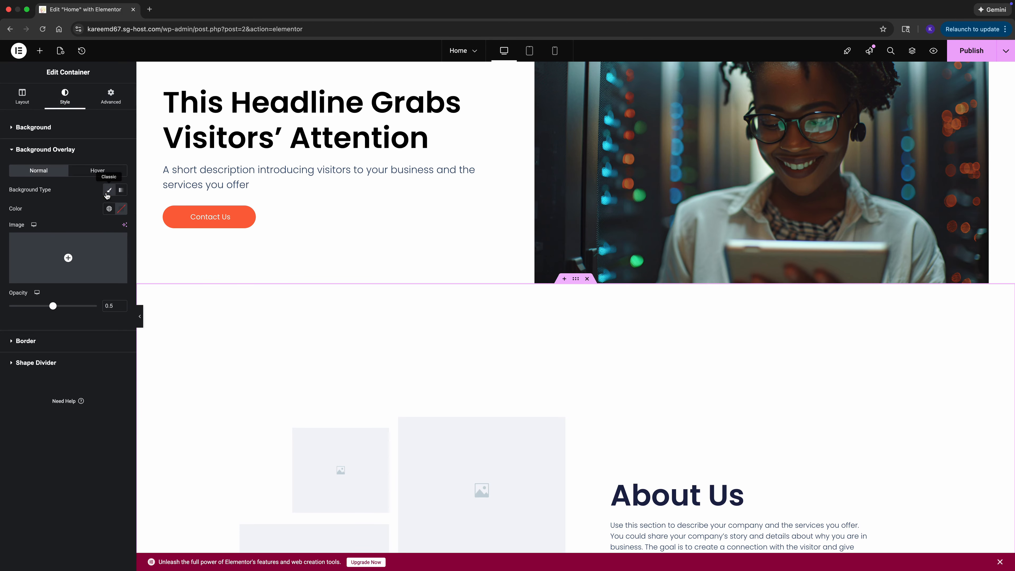
pyautogui.click(56, 240)
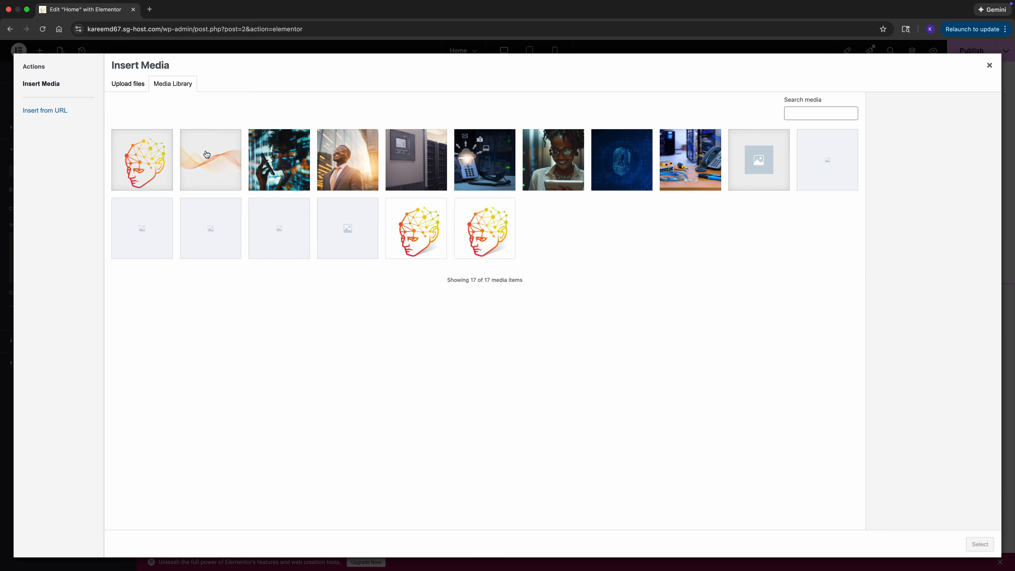
pyautogui.click(195, 169)
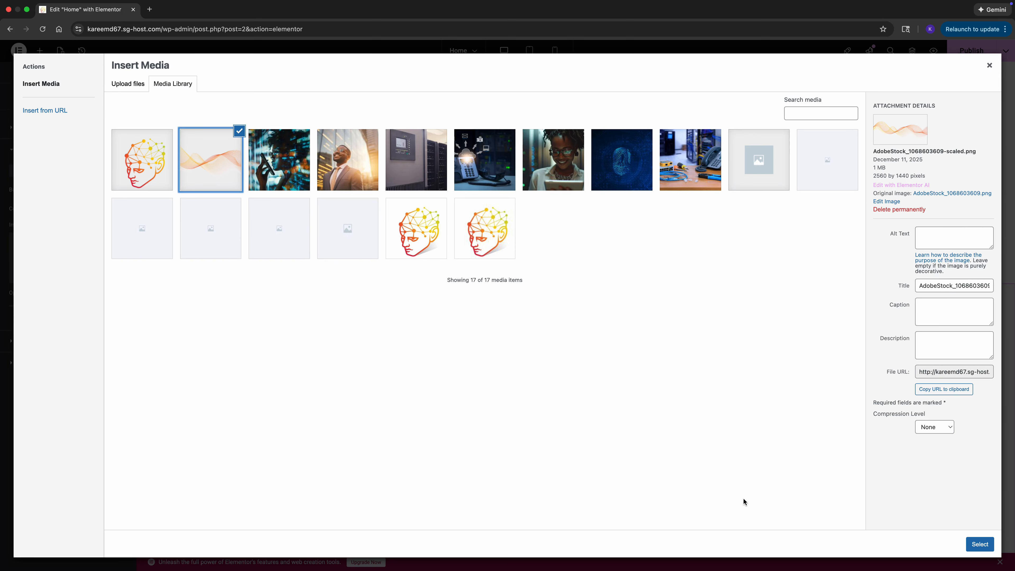
pyautogui.click(979, 544)
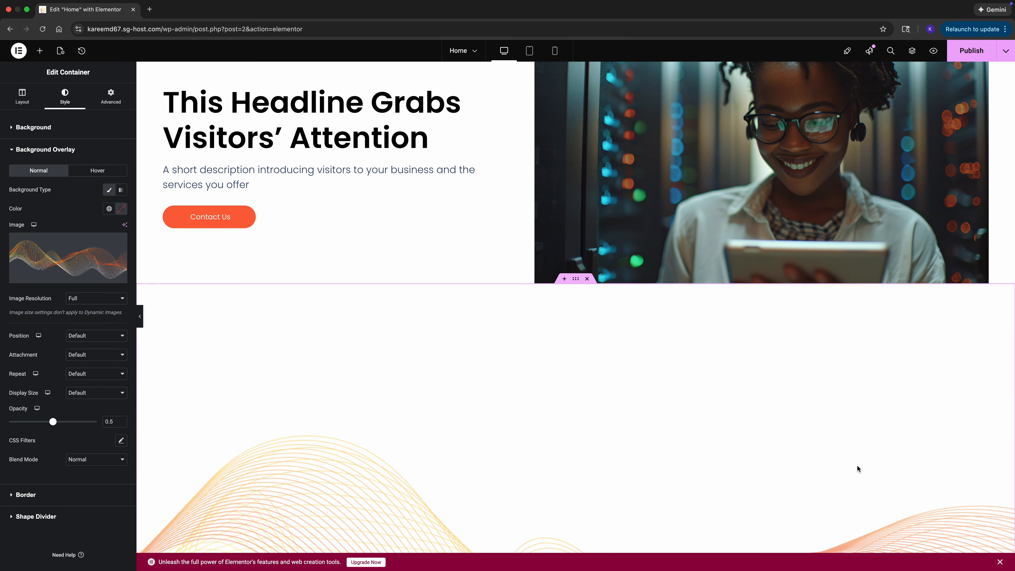
# - Set the About Us background overlay's display size to Cover and its opacity to 0.15
pyautogui.scroll(-3, 100, 316)
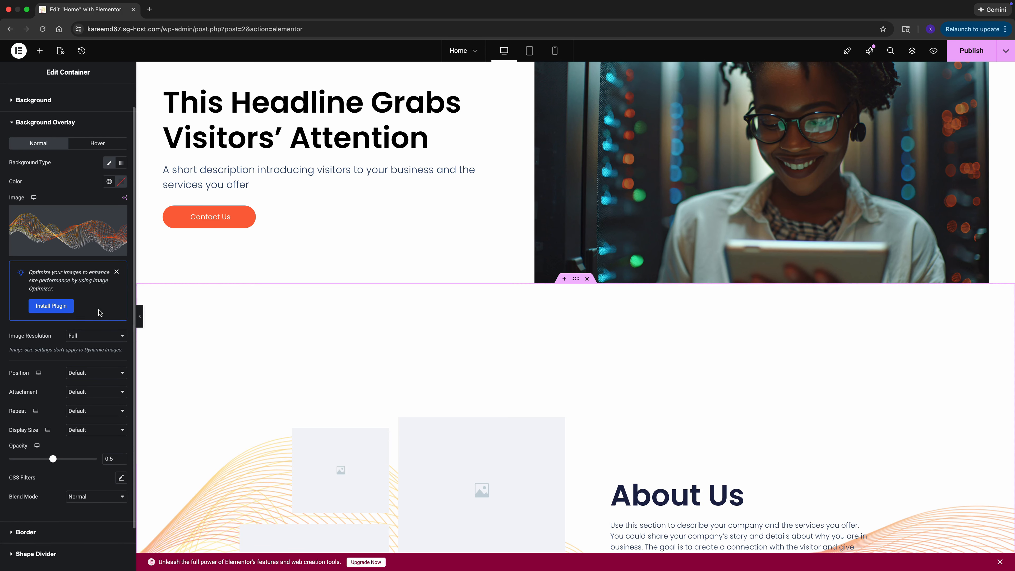
pyautogui.click(102, 397)
pyautogui.click(76, 416)
pyautogui.moveTo(53, 410); pyautogui.dragTo(20, 414)
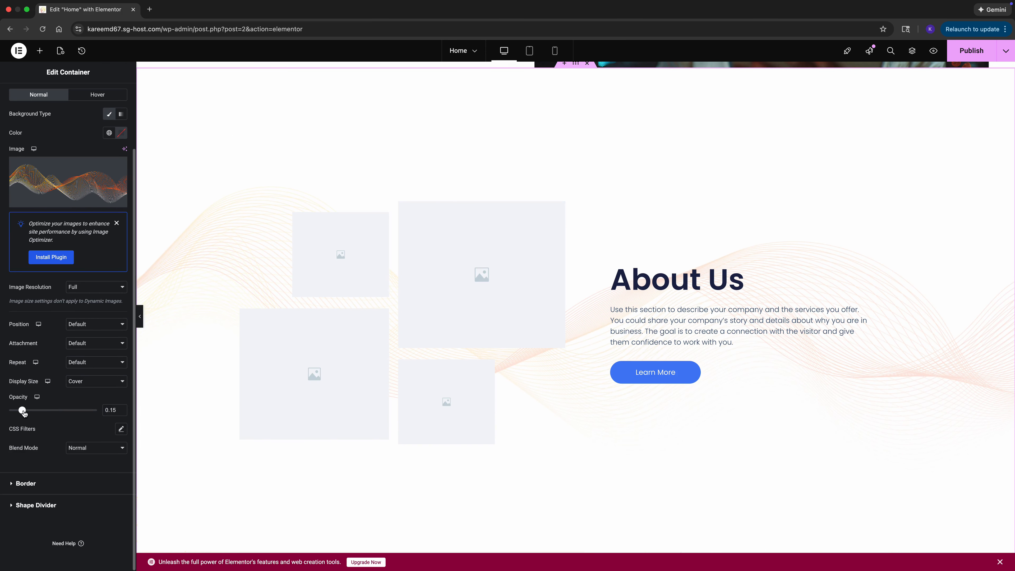
# - Set the About Us Learn More button's background color and border color to the Secondary global color
pyautogui.scroll(-2, 673, 295)
pyautogui.click(732, 290)
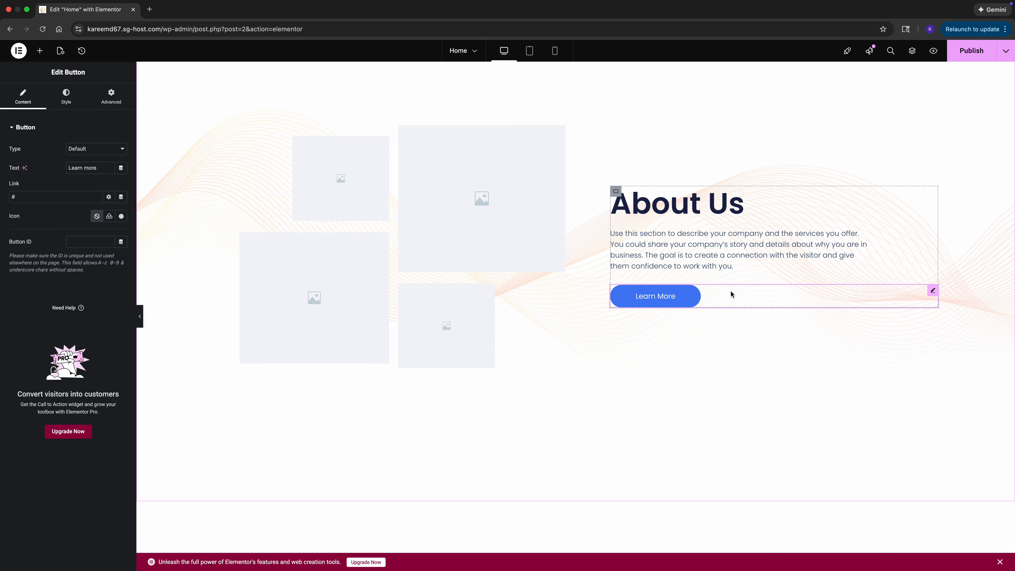
pyautogui.click(65, 98)
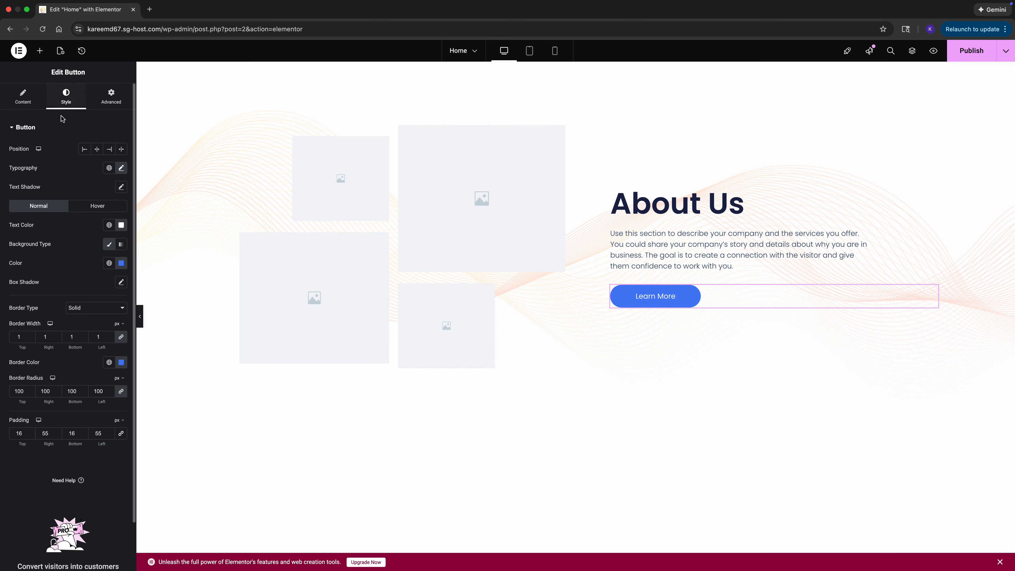
pyautogui.click(109, 263)
pyautogui.click(64, 319)
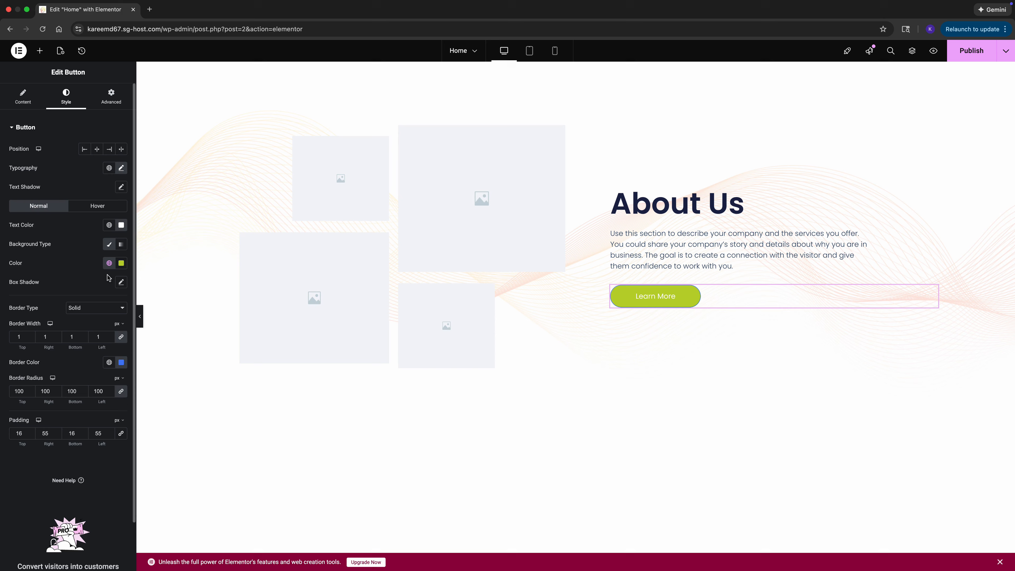
pyautogui.click(111, 363)
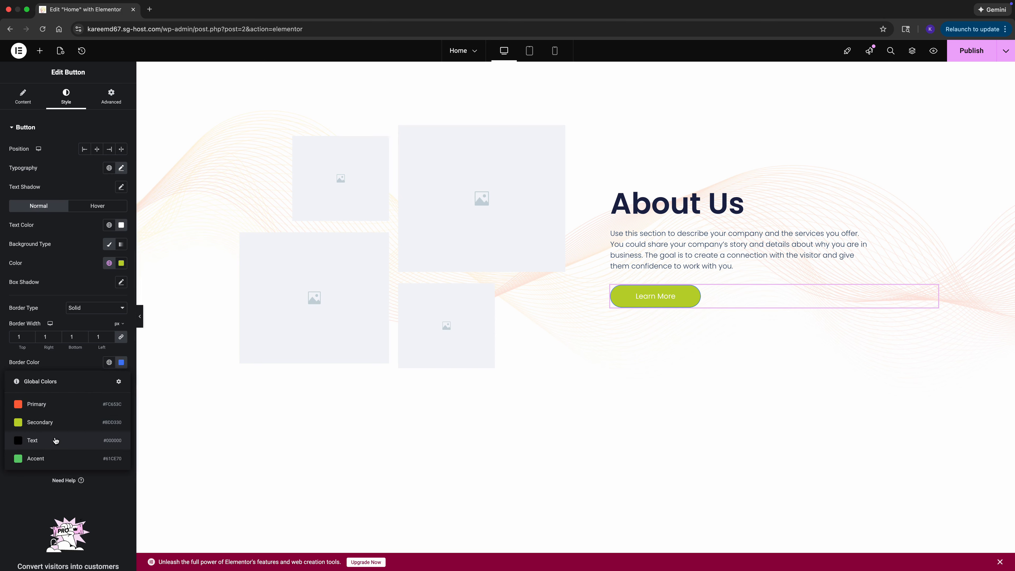
pyautogui.click(56, 423)
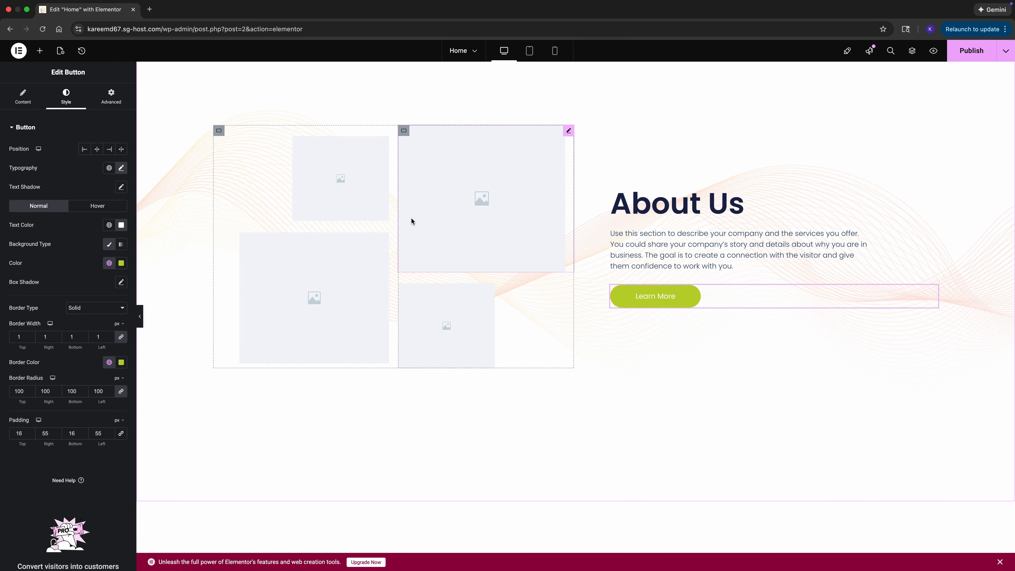
# - Delete the two smaller placeholder images from the About Us section
pyautogui.rightClick(356, 189)
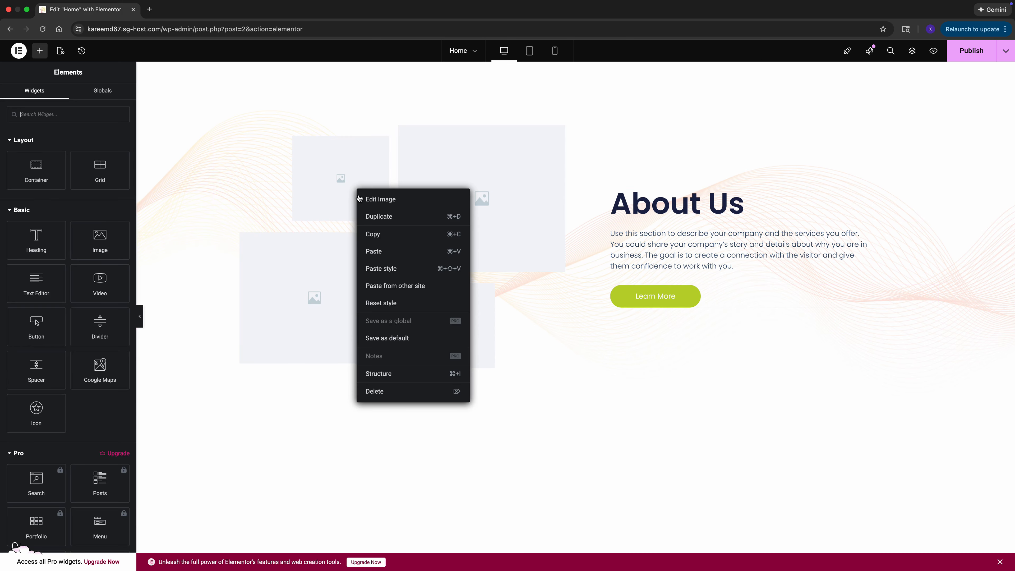
pyautogui.click(370, 391)
pyautogui.rightClick(423, 305)
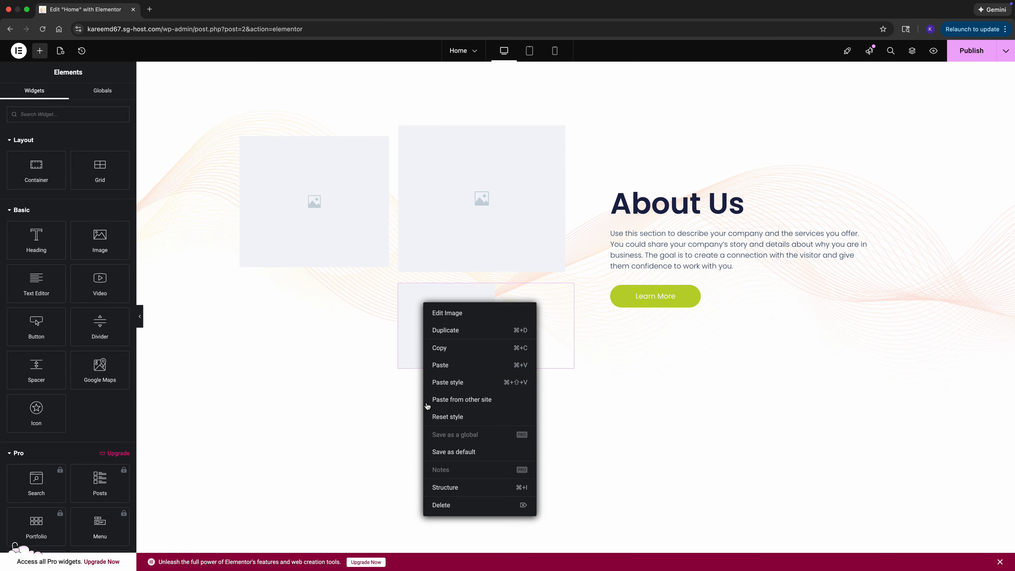
pyautogui.click(460, 507)
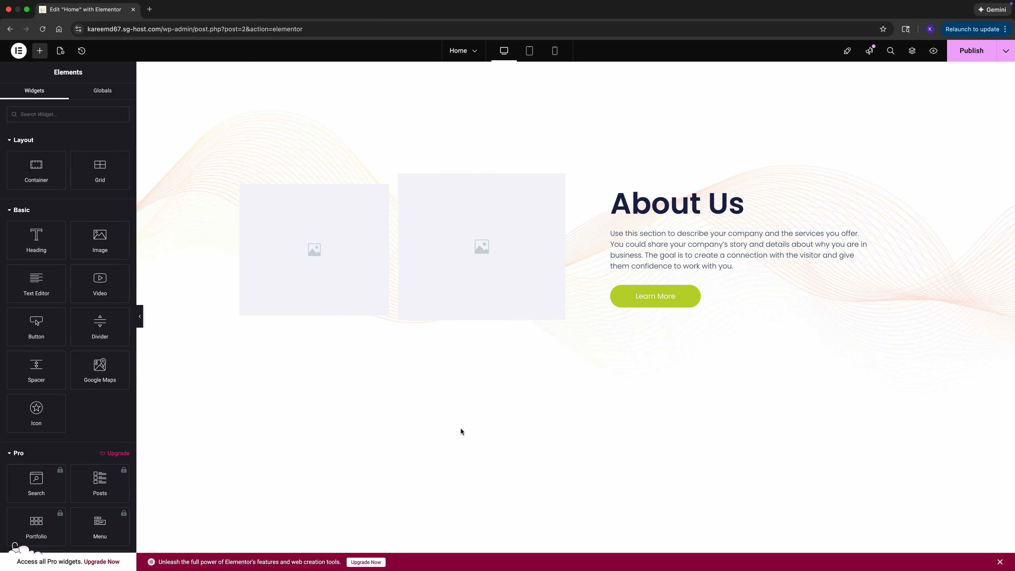
# - Replace the left placeholder image in the About Us section with AdobeStock_666807182-scaled.jpeg from the media library
pyautogui.click(309, 244)
pyautogui.click(66, 170)
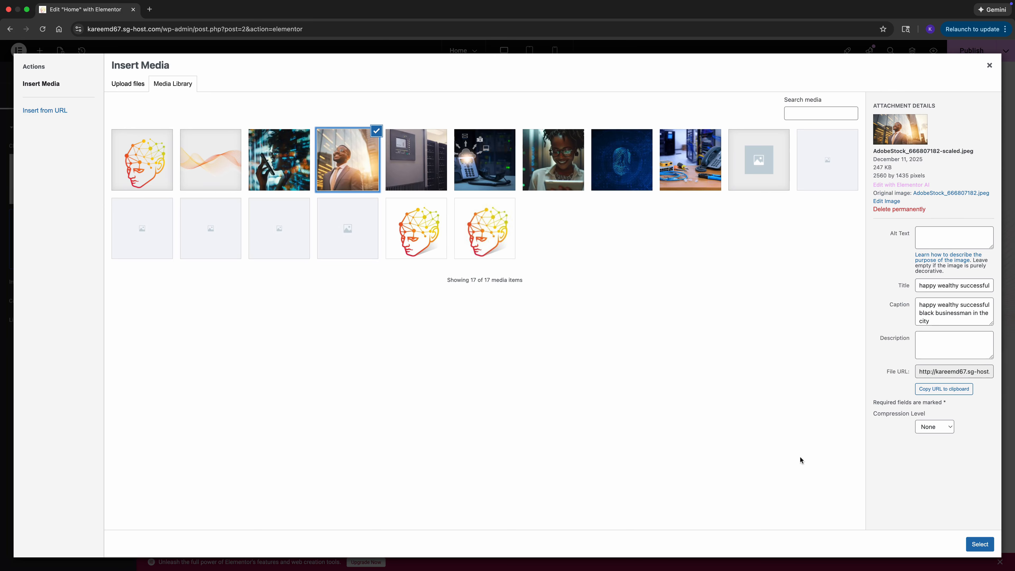
pyautogui.click(979, 543)
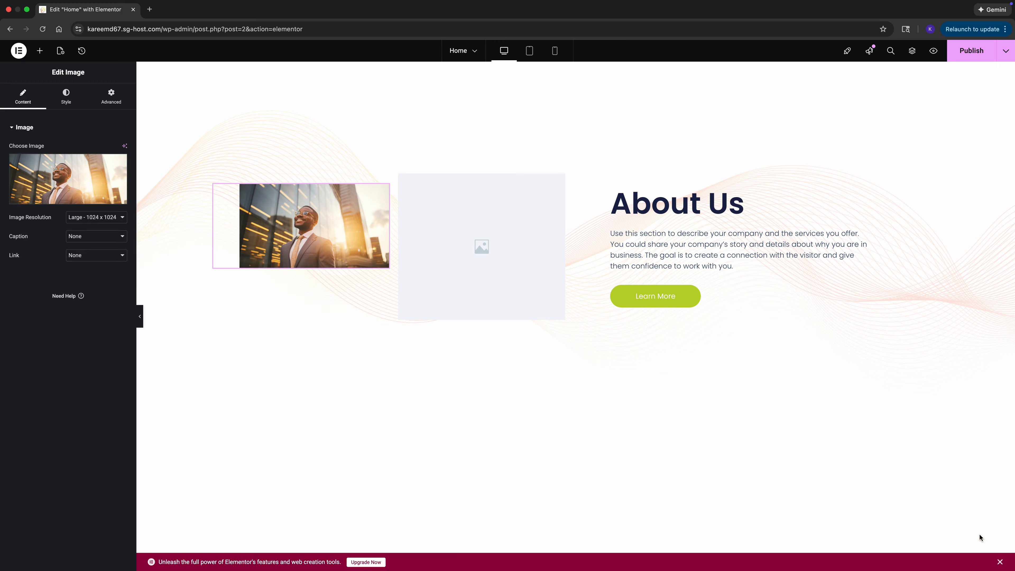
# - Replace the remaining About Us placeholder with the media library photo of a silhouetted person against blurred blue and orange lights
pyautogui.click(446, 256)
pyautogui.click(91, 182)
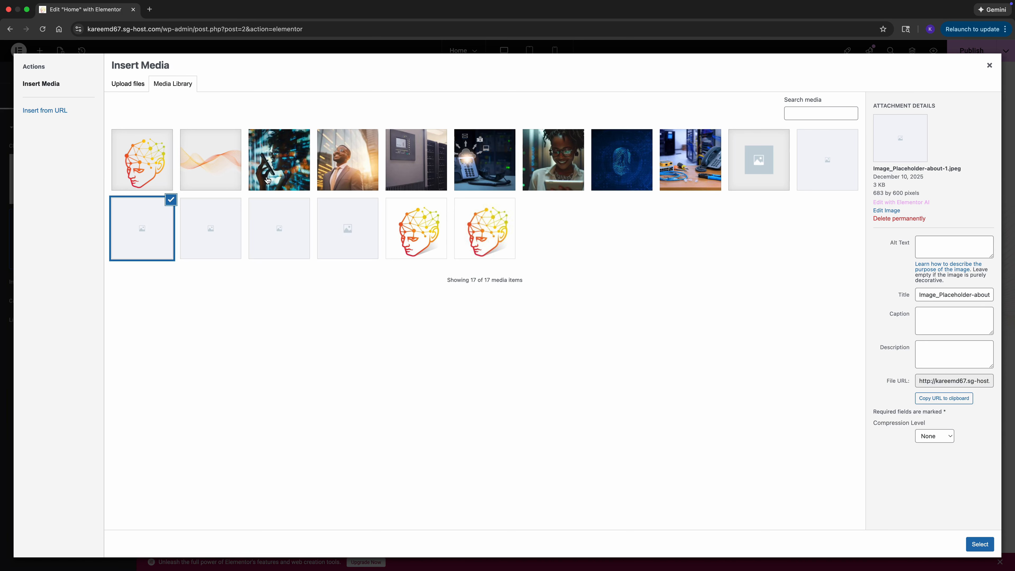
pyautogui.click(267, 179)
pyautogui.click(980, 543)
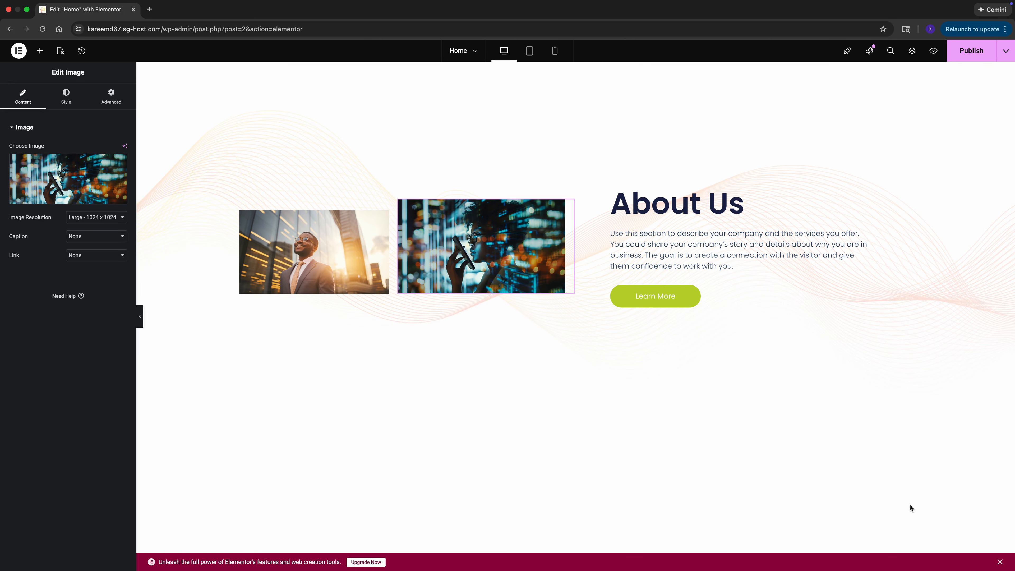
# - Set the top margin of the businessman image in the About Us section to 180 px
pyautogui.click(304, 256)
pyautogui.click(120, 99)
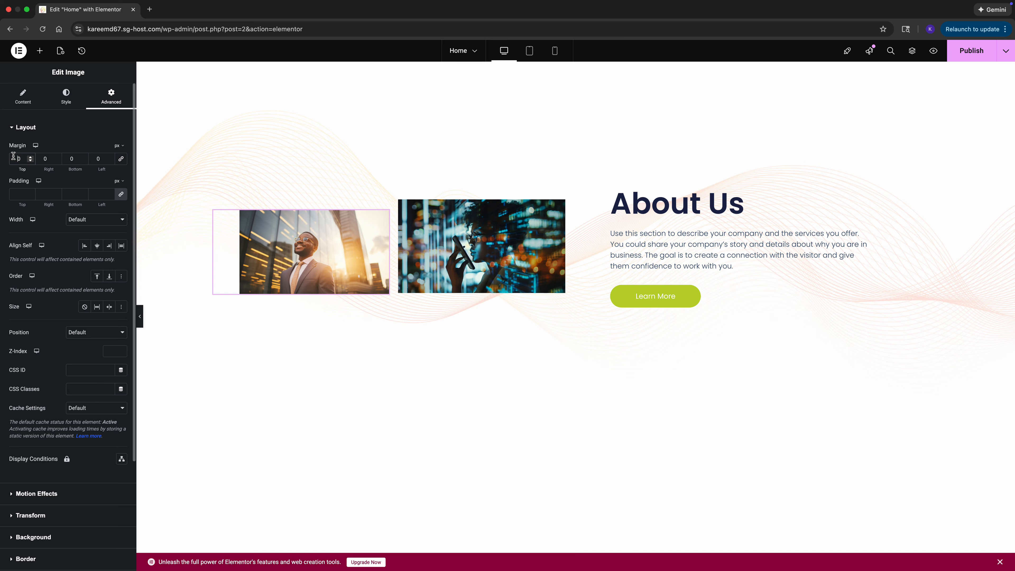
pyautogui.write('18')
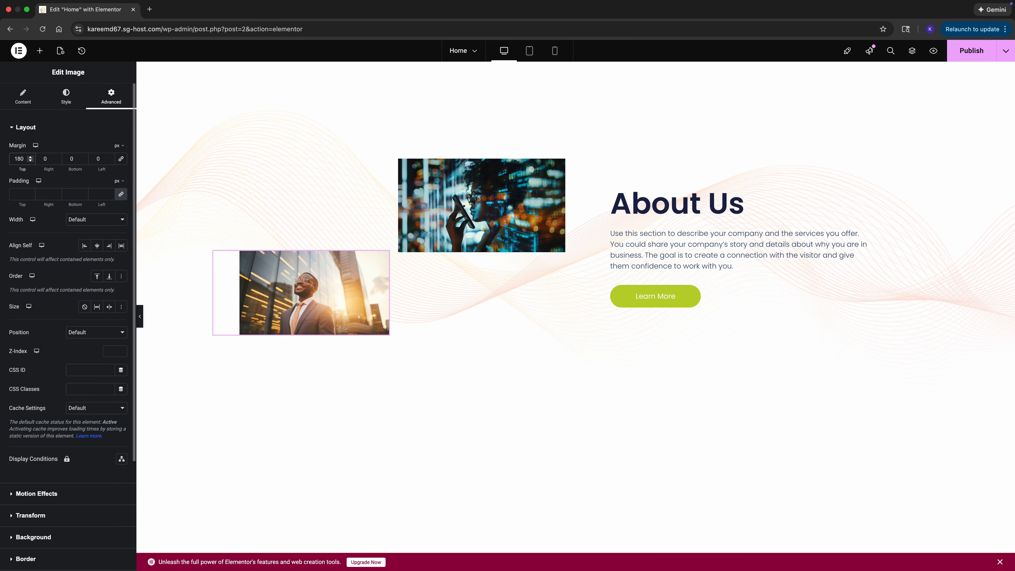
# - Preview the page down to Our Services and give that section's container a classic background in the Primary global color
pyautogui.click(139, 308)
pyautogui.scroll(-6, 137, 307)
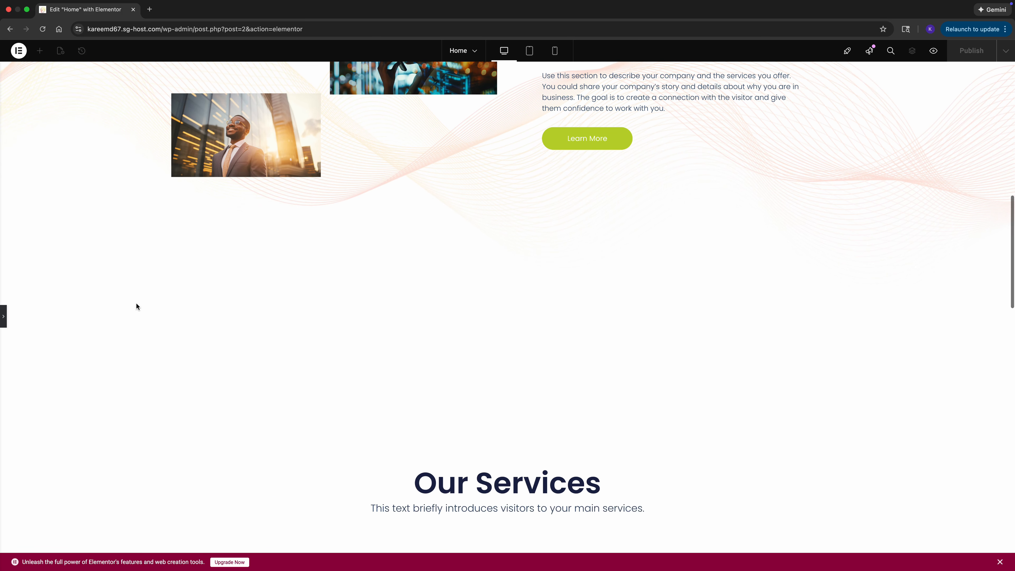
pyautogui.scroll(-3, 137, 307)
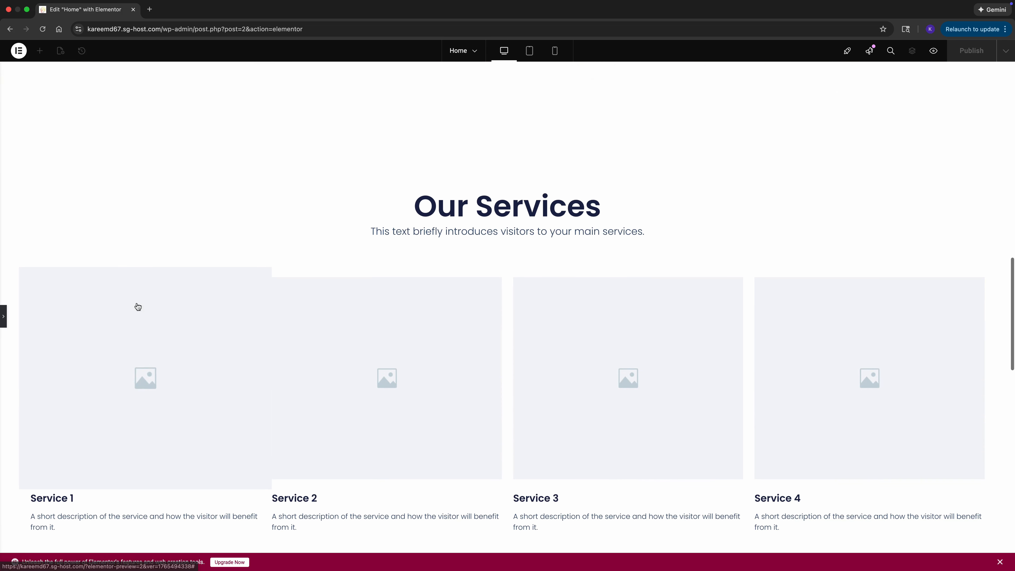
pyautogui.click(3, 317)
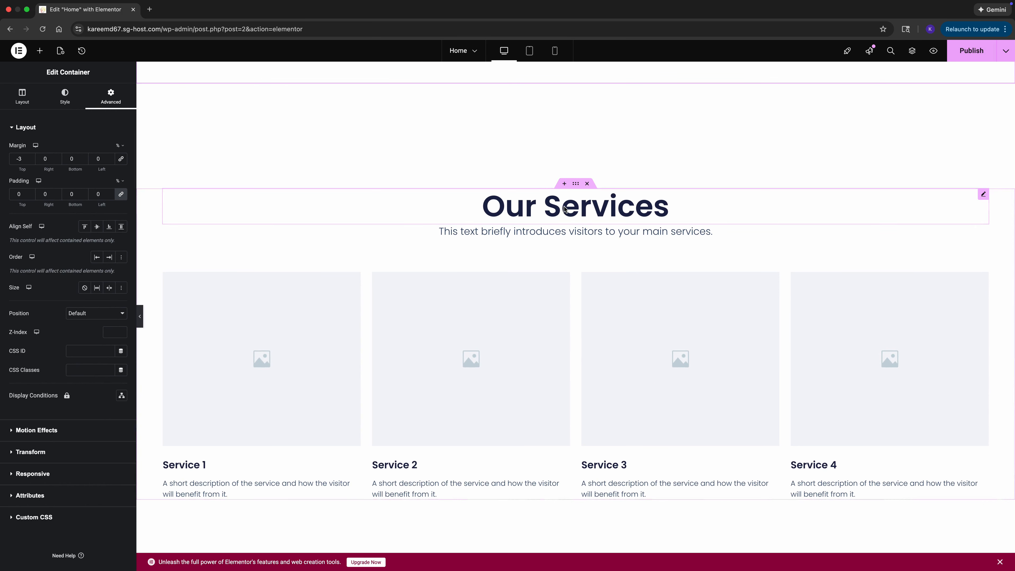
pyautogui.click(60, 100)
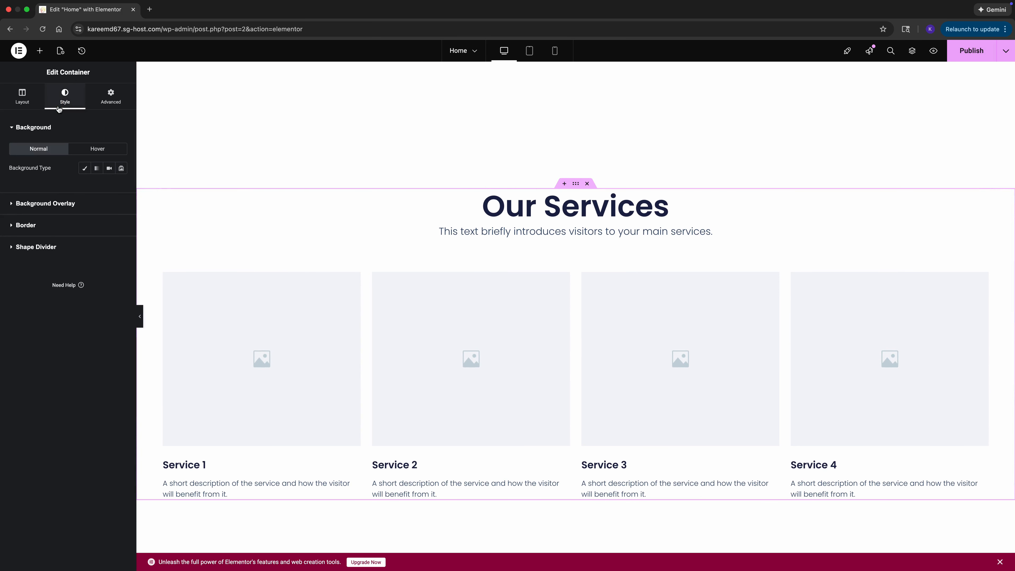
pyautogui.click(85, 167)
pyautogui.click(110, 187)
pyautogui.click(39, 228)
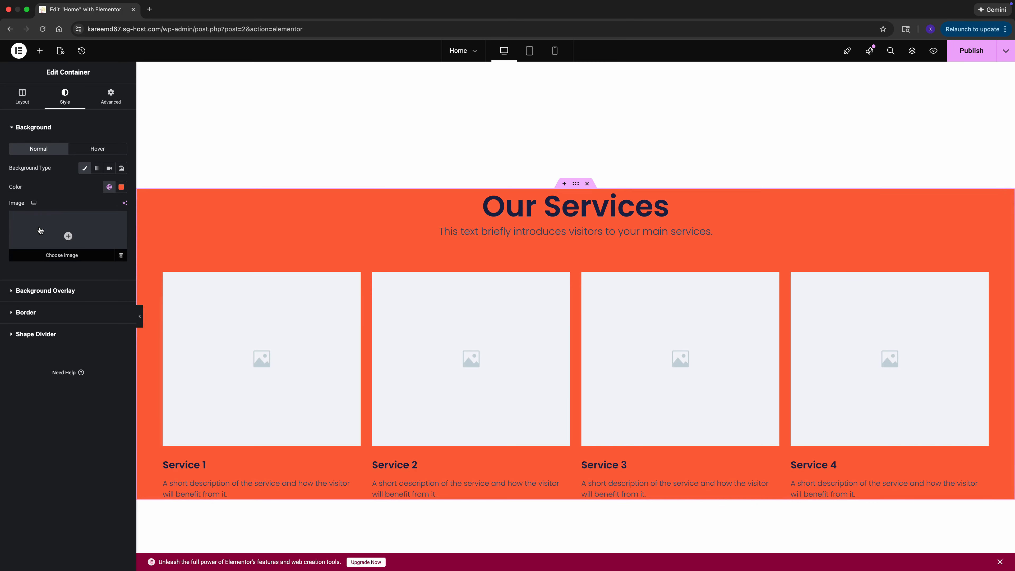
# - Set the Our Services container's padding to 3% on all sides and preview the section without the editing panel
pyautogui.click(140, 316)
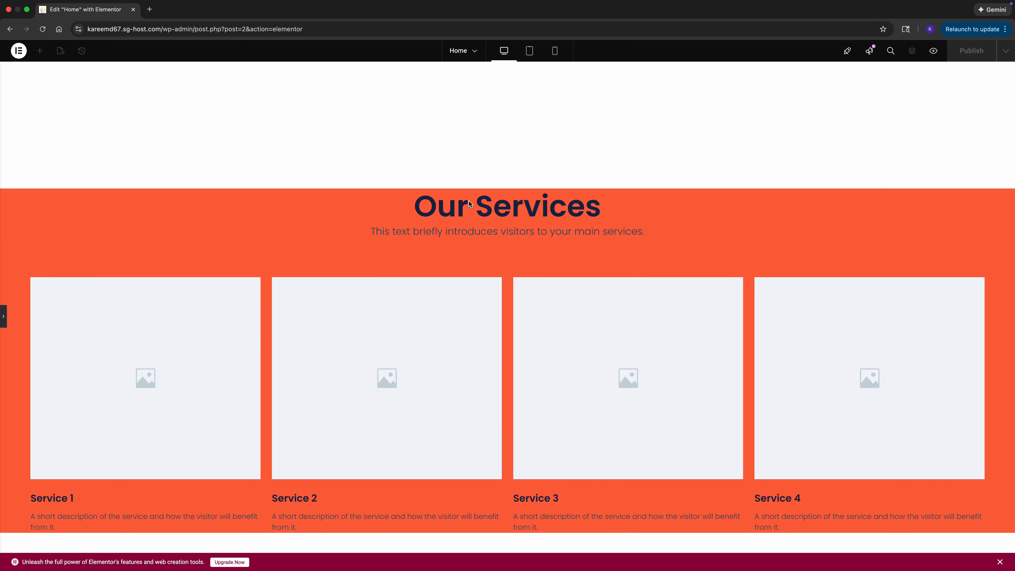
pyautogui.click(5, 319)
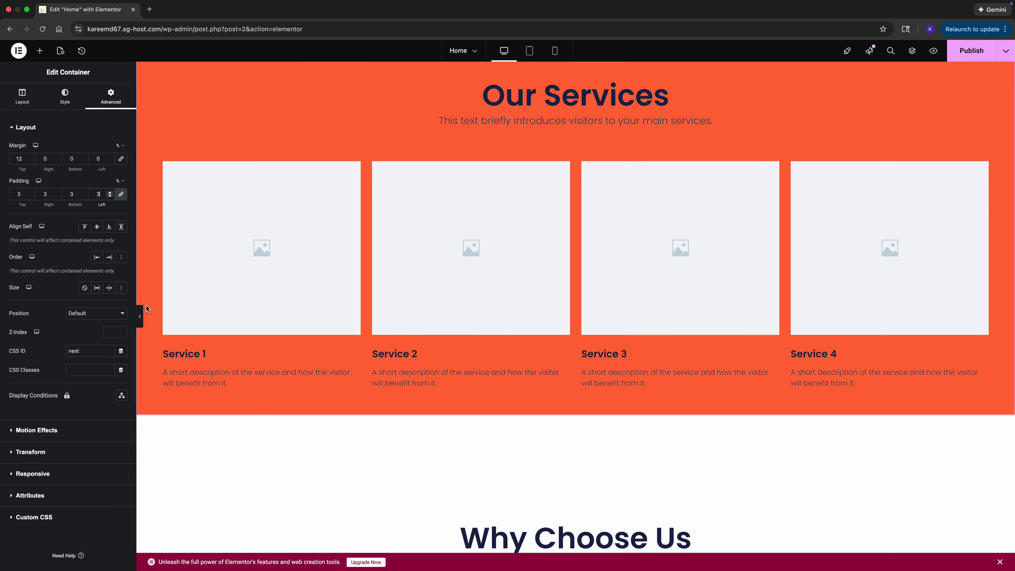
pyautogui.click(140, 317)
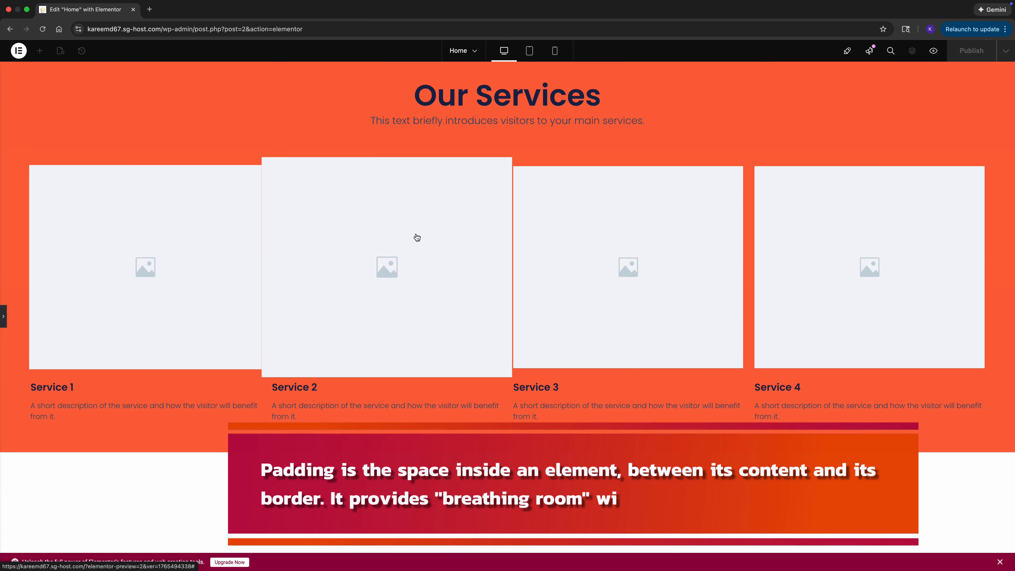
pyautogui.scroll(3, 794, 123)
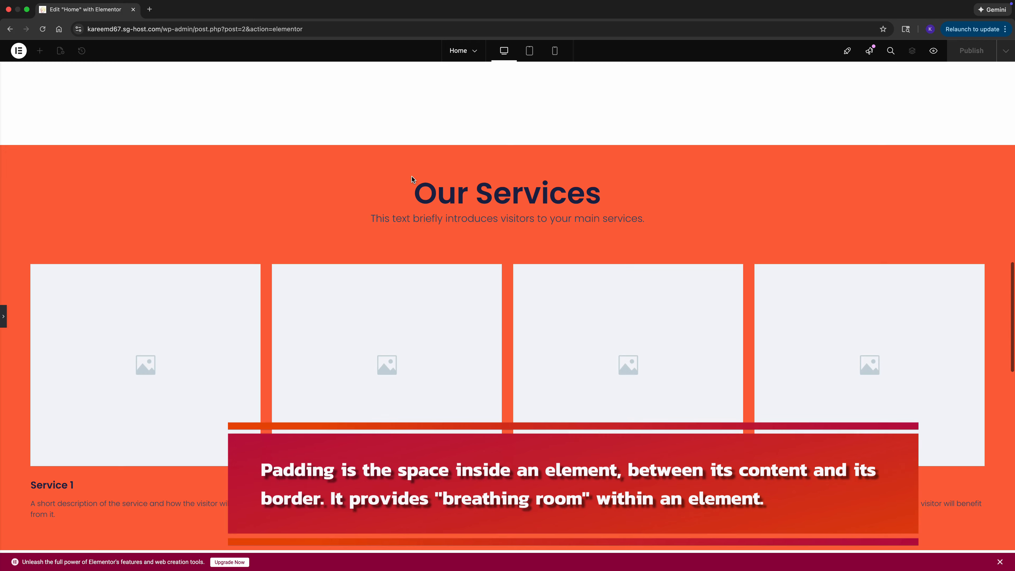
# - Set the text color of the Our Services heading to white (#FFFFFF)
pyautogui.click(3, 316)
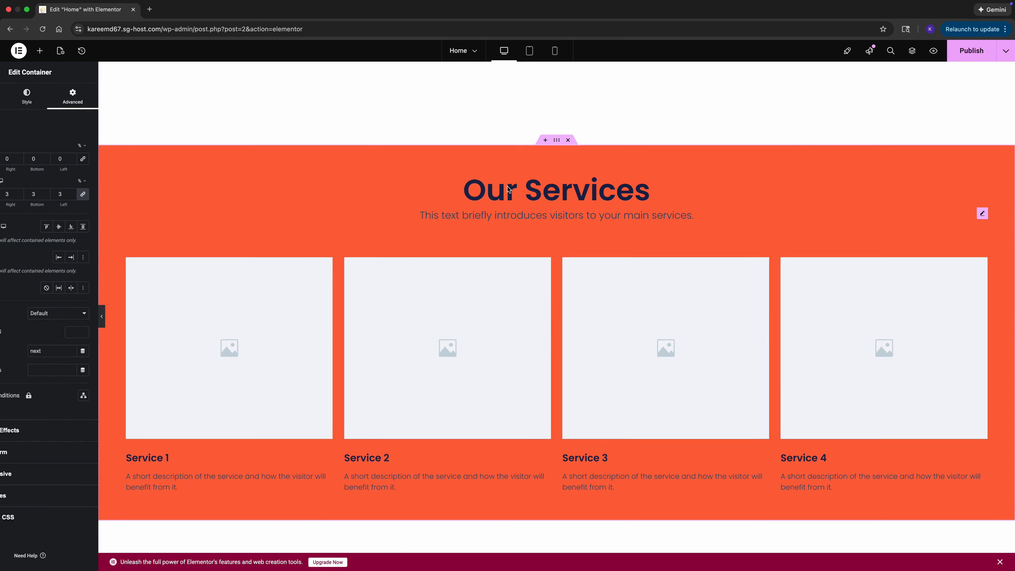
pyautogui.click(572, 177)
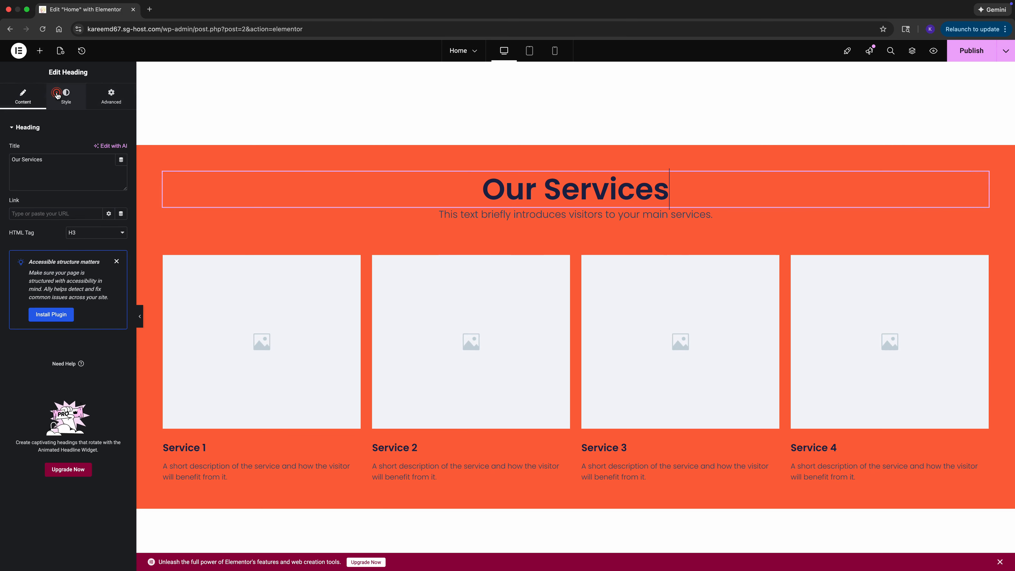
pyautogui.click(66, 96)
pyautogui.click(121, 277)
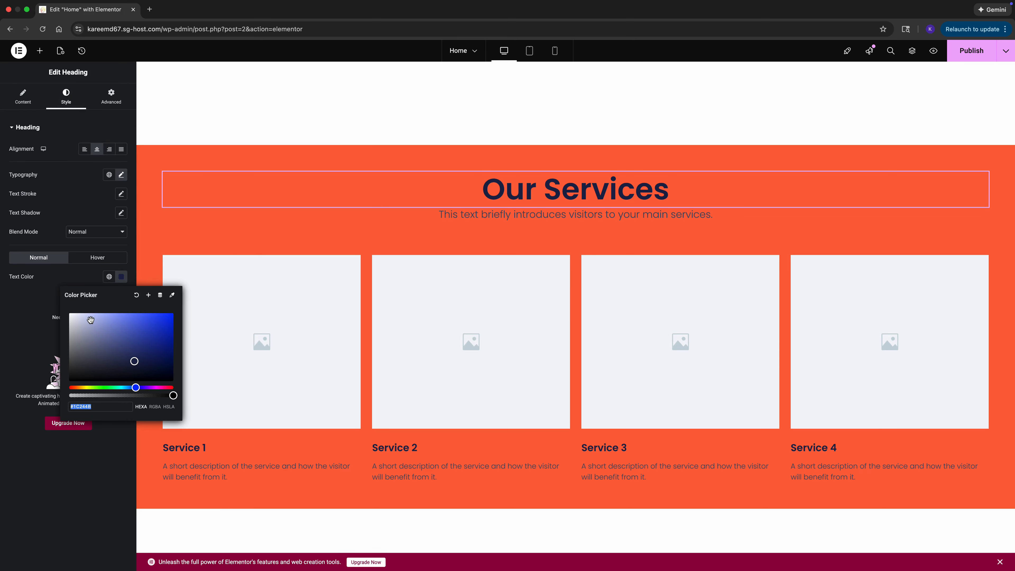
pyautogui.write('#FFFFFF')
# - Set the text color of the introductory line under the Our Services heading to white (#FFFFFF)
pyautogui.click(473, 216)
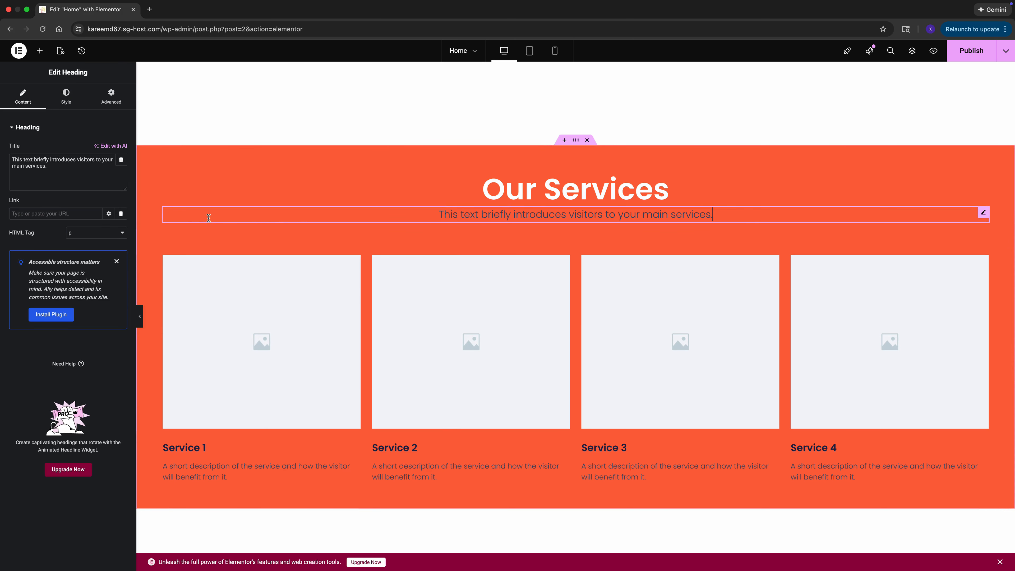
pyautogui.click(69, 94)
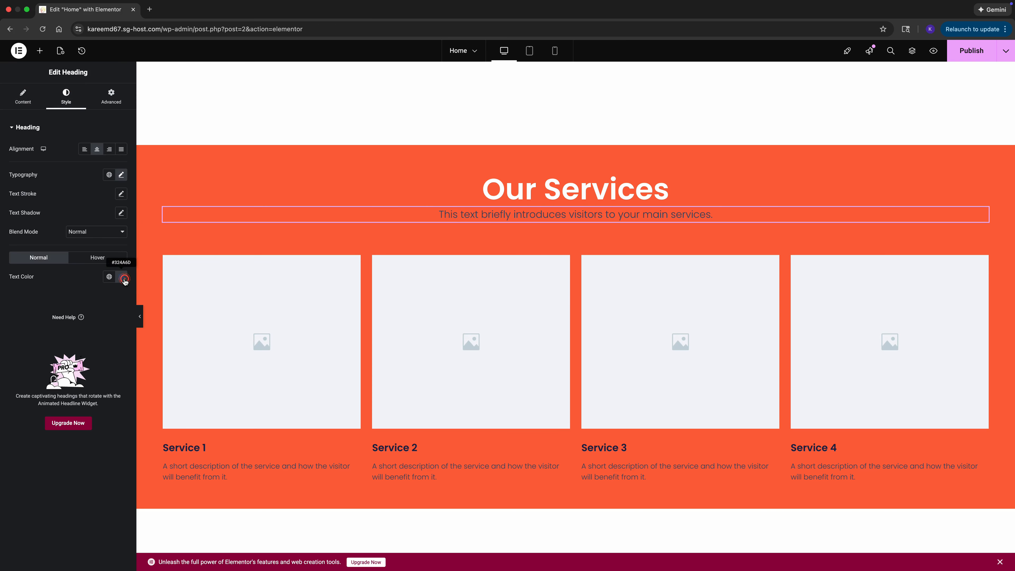
pyautogui.click(123, 279)
pyautogui.moveTo(75, 317); pyautogui.dragTo(53, 306)
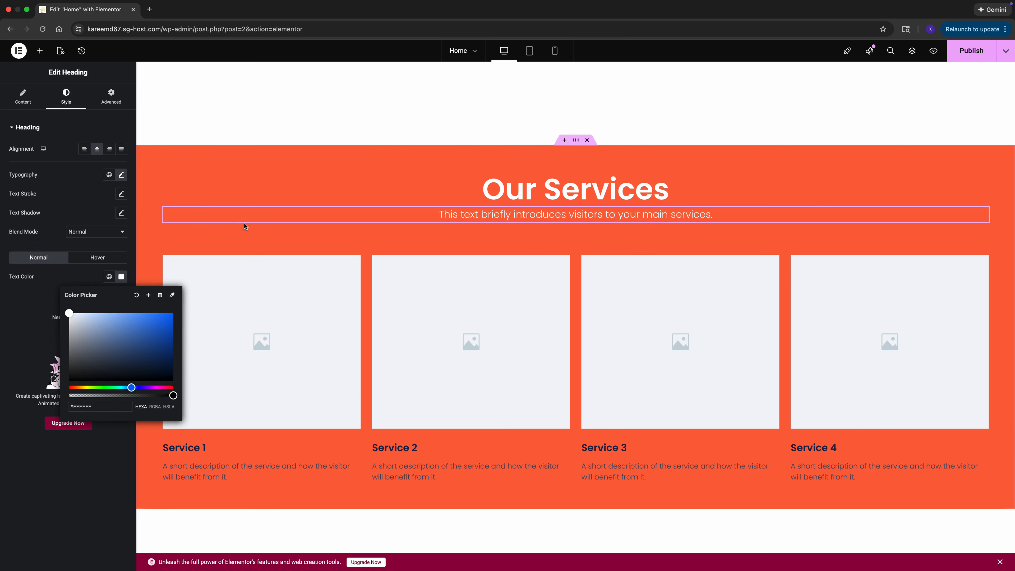
pyautogui.click(144, 199)
# - Set both the title and description colors of the Service 1 image box to white
pyautogui.click(179, 352)
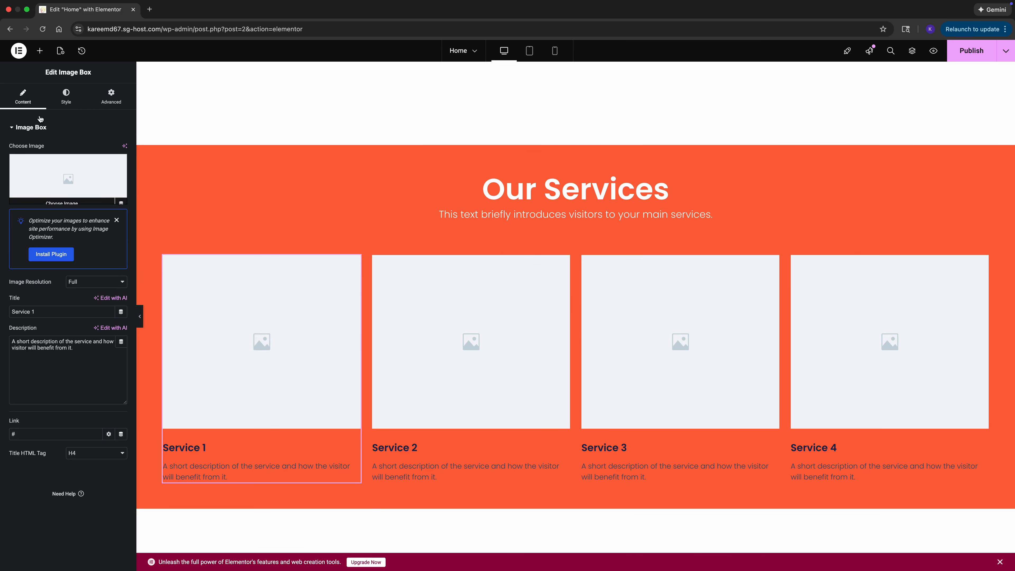
pyautogui.click(61, 102)
pyautogui.click(22, 290)
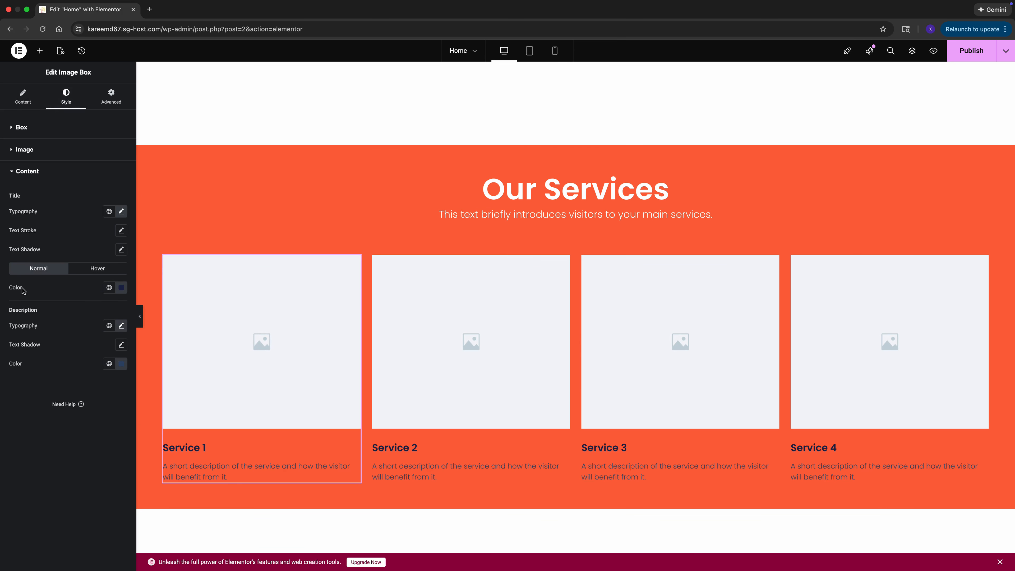
pyautogui.click(121, 288)
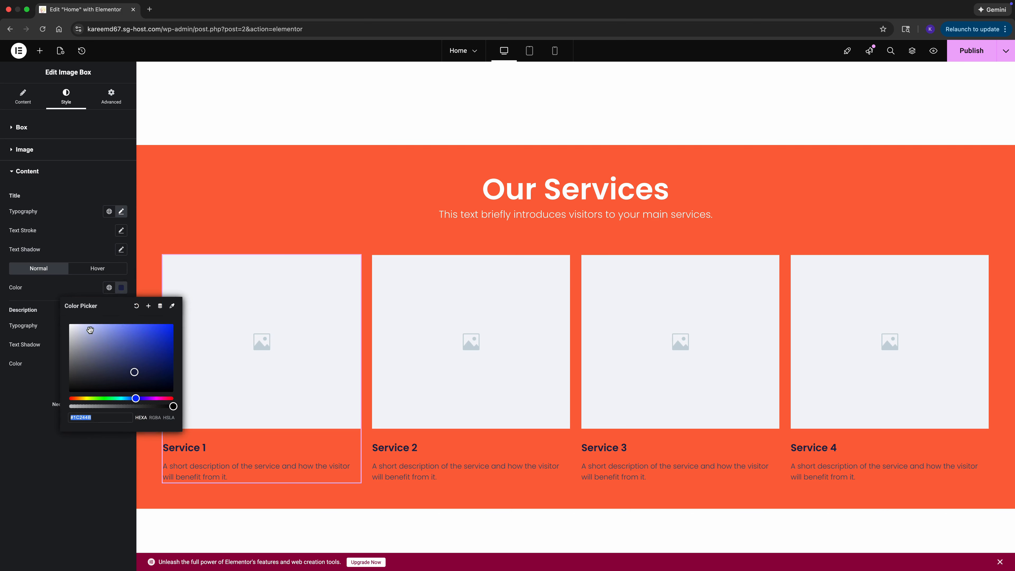
pyautogui.click(52, 287)
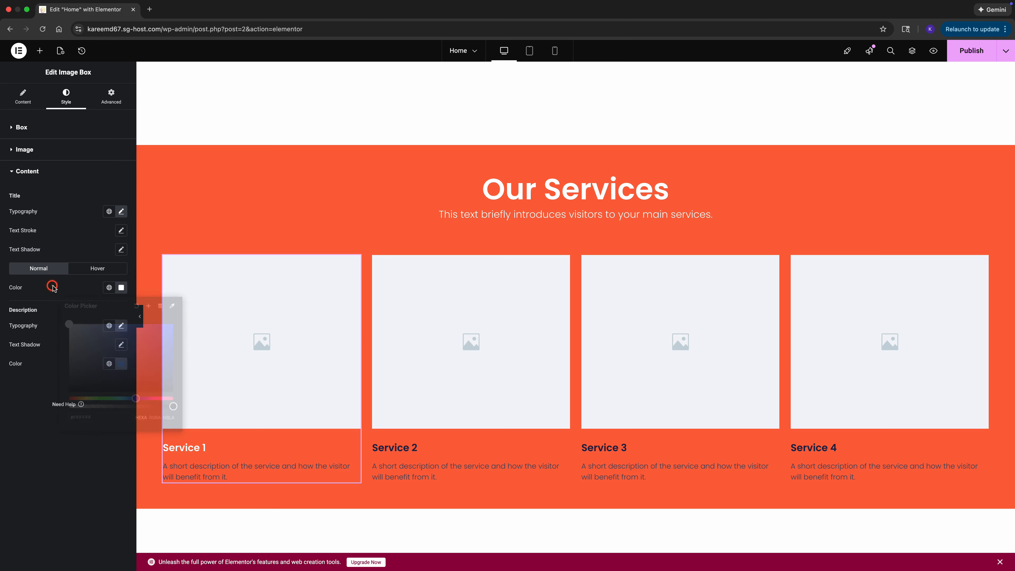
pyautogui.click(120, 365)
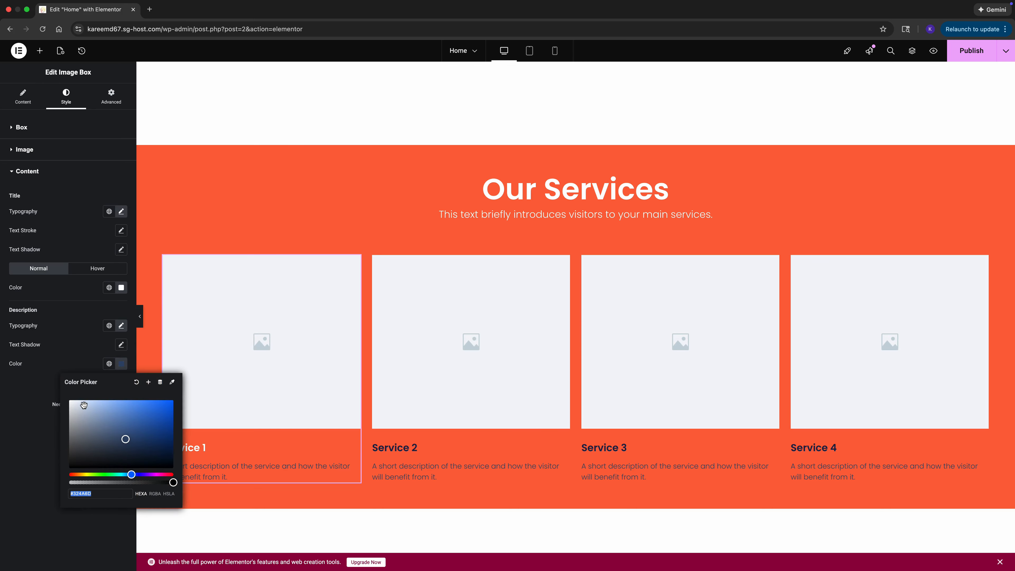
pyautogui.moveTo(84, 405); pyautogui.dragTo(56, 391)
# - Copy the Service 1 image box and paste its style onto the Service 2, Service 3 and Service 4 boxes
pyautogui.rightClick(235, 396)
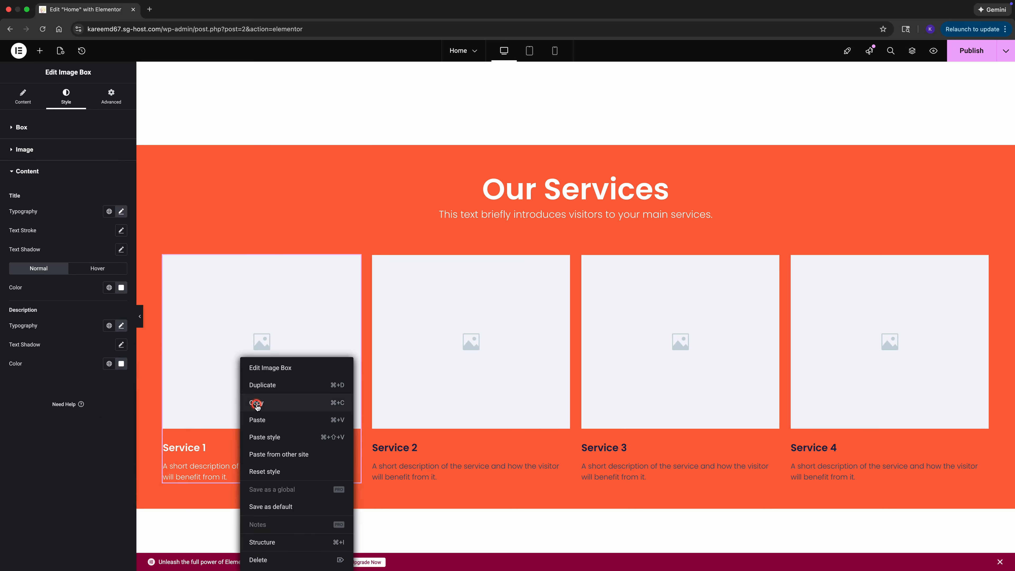
pyautogui.click(264, 399)
pyautogui.rightClick(389, 467)
pyautogui.click(416, 437)
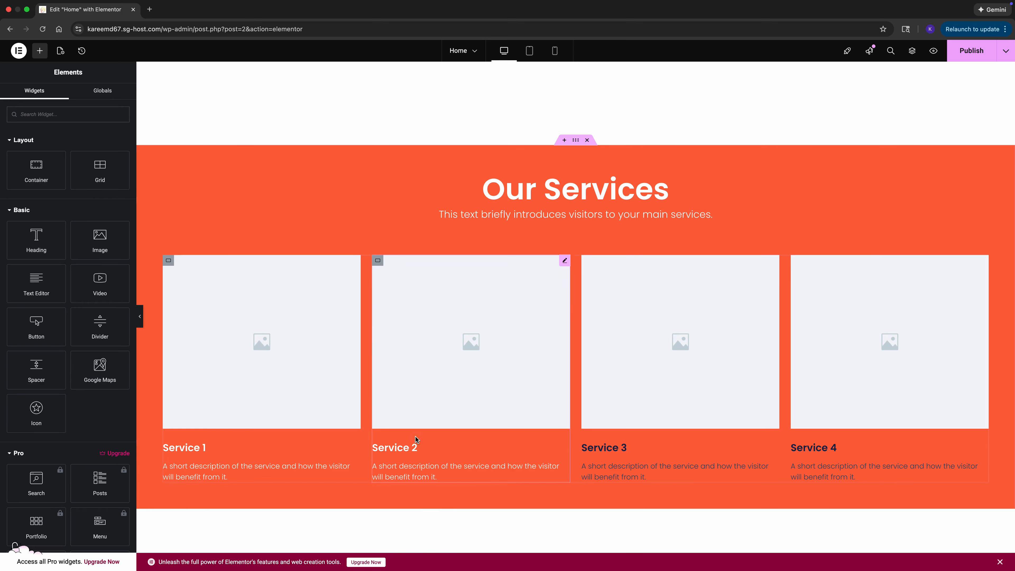
pyautogui.rightClick(636, 470)
pyautogui.click(659, 437)
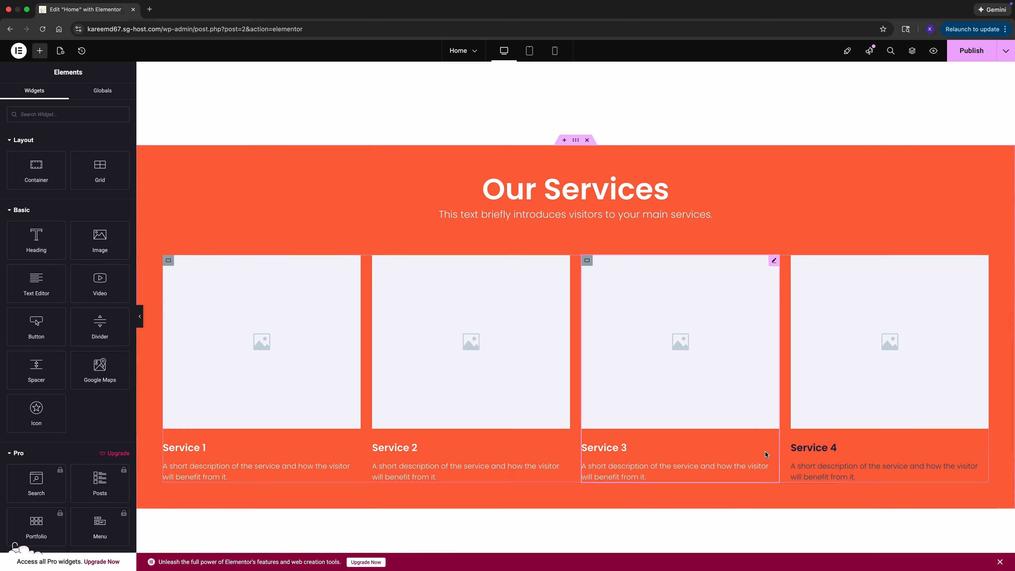
pyautogui.rightClick(812, 460)
pyautogui.click(840, 437)
# - Replace the Service 1 placeholder with the photo of network cables and a desk phone, and the Service 2 placeholder with the blue fingerprint image
pyautogui.click(317, 359)
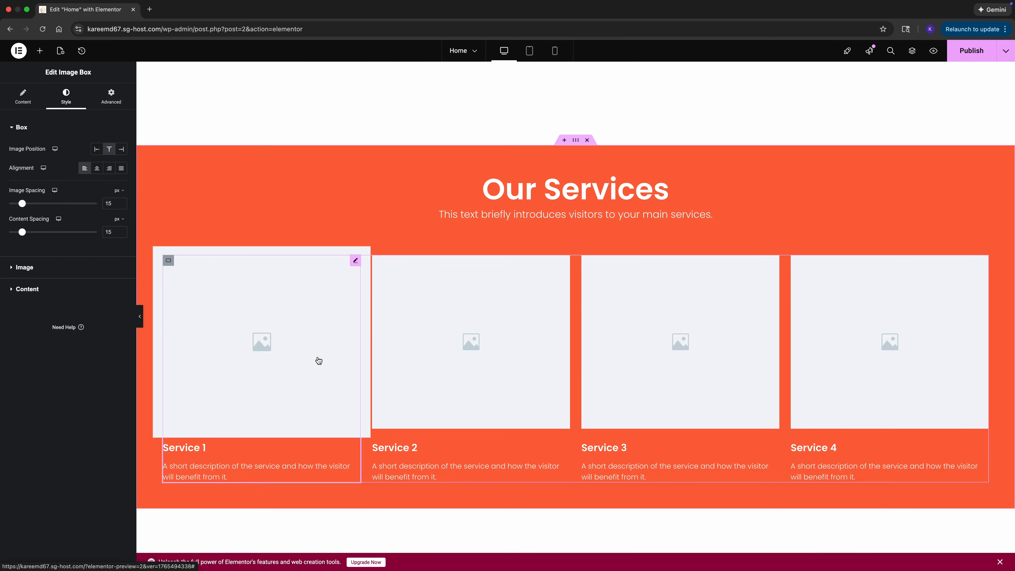
pyautogui.click(22, 92)
pyautogui.click(68, 179)
pyautogui.click(980, 544)
pyautogui.click(525, 377)
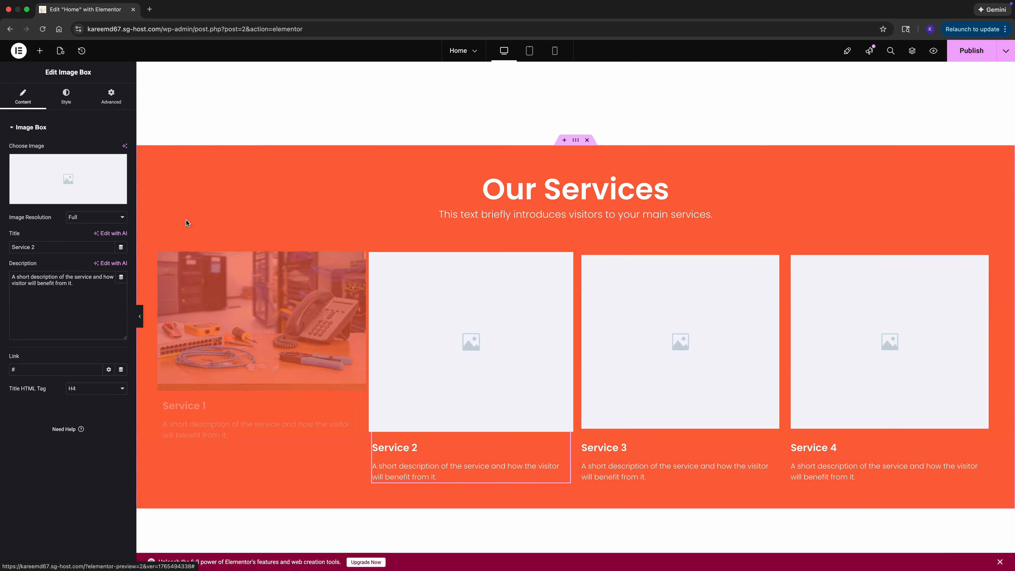
pyautogui.click(68, 179)
pyautogui.click(621, 160)
pyautogui.click(980, 545)
# - Replace the Service 3 placeholder with the photo of a phone under cloud icons, and the Service 4 placeholder with the server cabinets photo
pyautogui.click(679, 376)
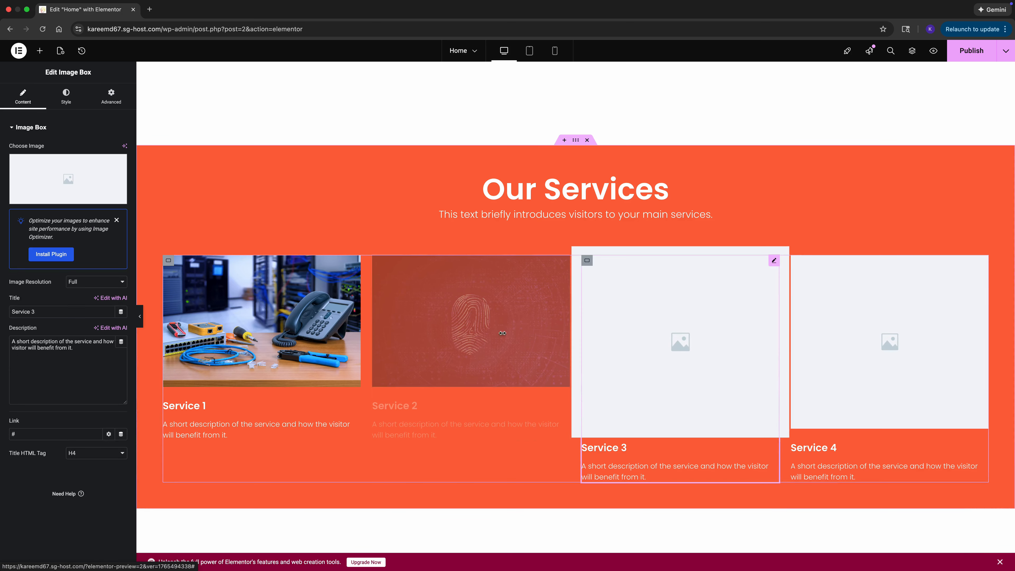
pyautogui.click(68, 179)
pyautogui.click(468, 158)
pyautogui.click(980, 544)
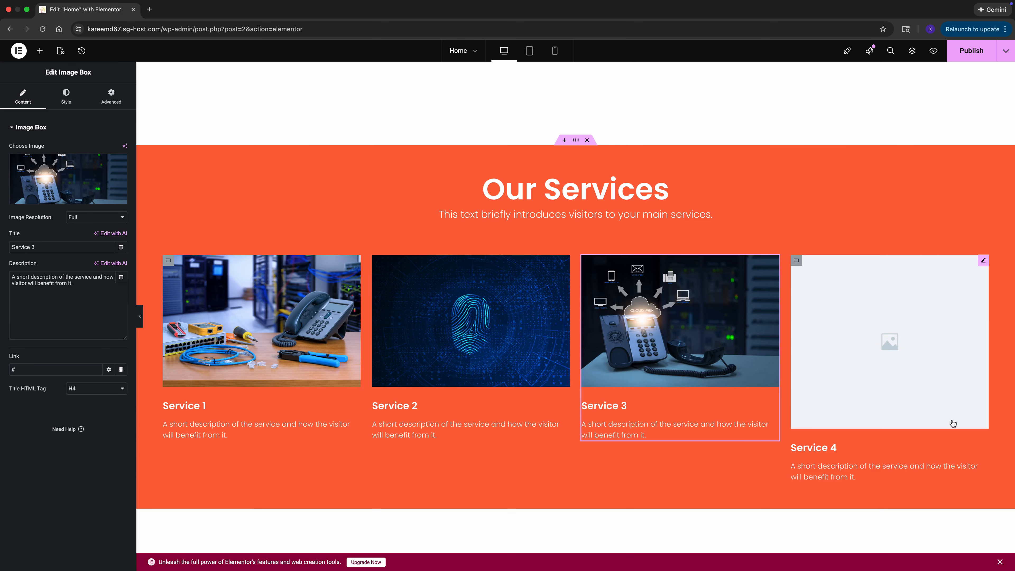
pyautogui.click(887, 351)
pyautogui.click(68, 179)
pyautogui.click(416, 160)
pyautogui.click(980, 544)
# - Delete the Why Choose Us section below Our Services
pyautogui.scroll(-3, 260, 240)
pyautogui.click(192, 282)
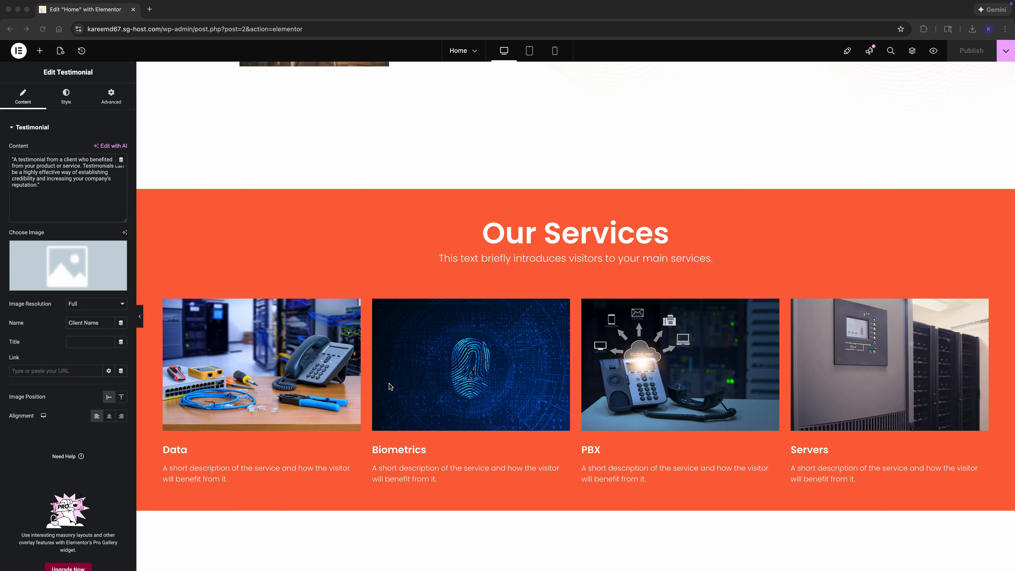
pyautogui.scroll(-6, 390, 386)
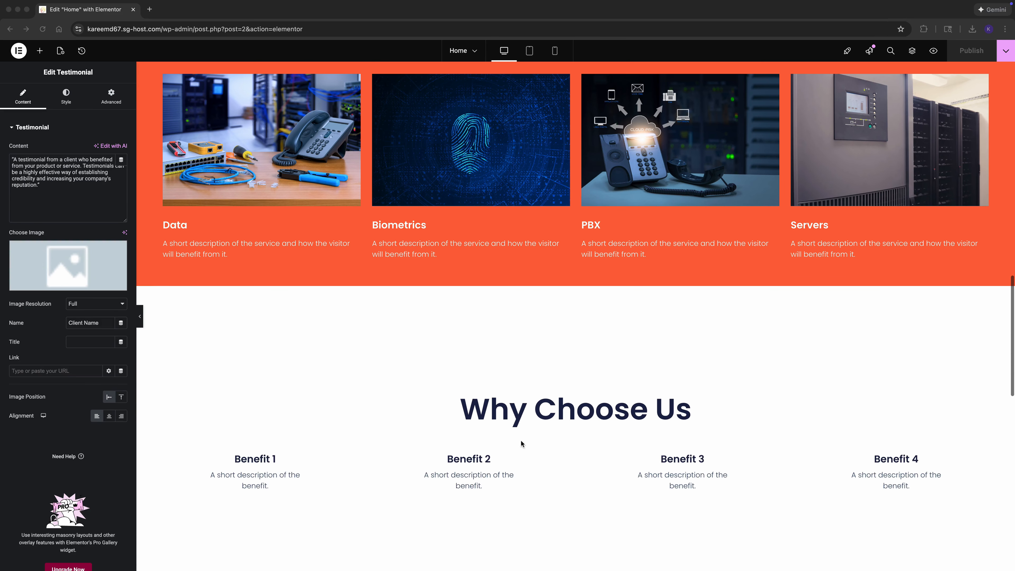
pyautogui.click(587, 348)
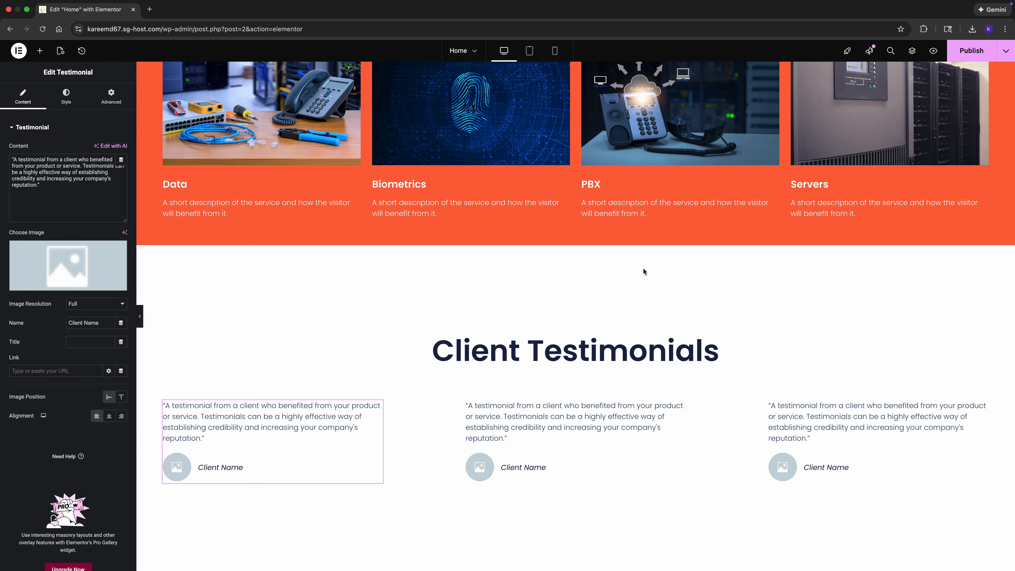
# - Set the first testimonial's image to the portrait of the woman in white and the second's to the bearded man in a light shirt
pyautogui.moveTo(102, 281)
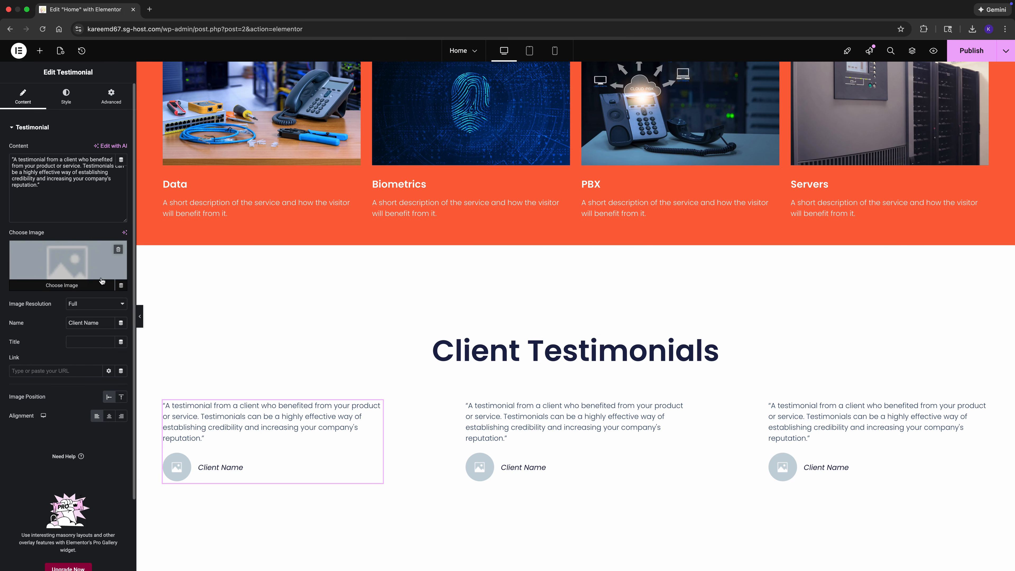
pyautogui.click(85, 266)
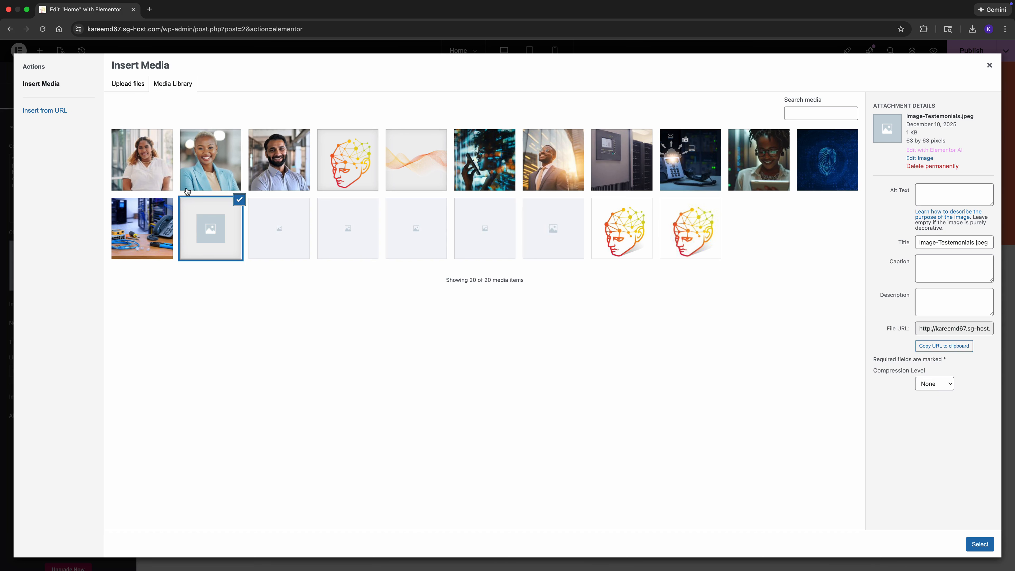
pyautogui.click(148, 164)
pyautogui.click(981, 545)
pyautogui.click(507, 452)
pyautogui.click(80, 265)
pyautogui.click(278, 164)
pyautogui.click(986, 546)
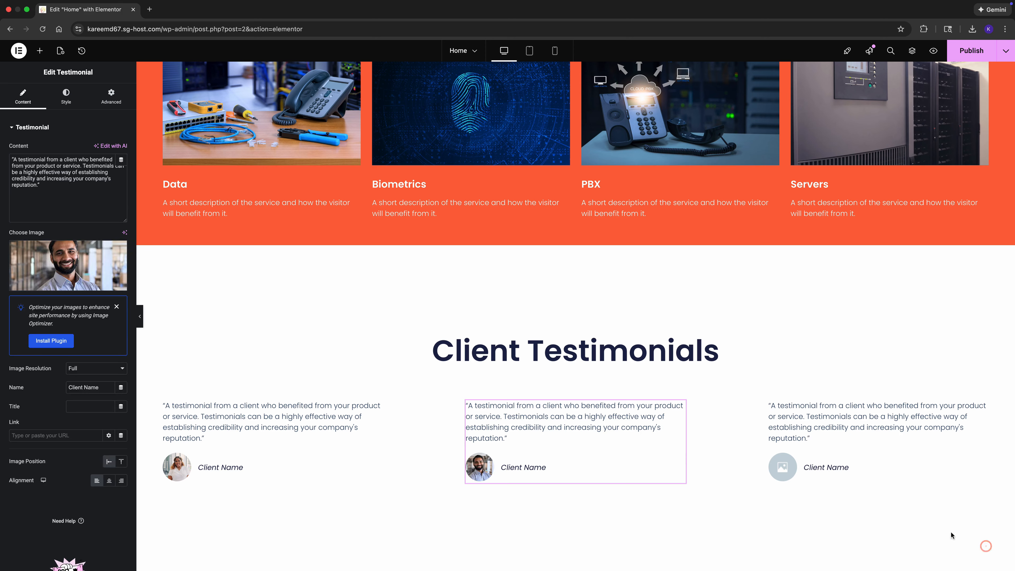
# - Set the third testimonial's image to the media library portrait of the woman in a light blue blazer
pyautogui.click(782, 467)
pyautogui.click(80, 266)
pyautogui.click(210, 160)
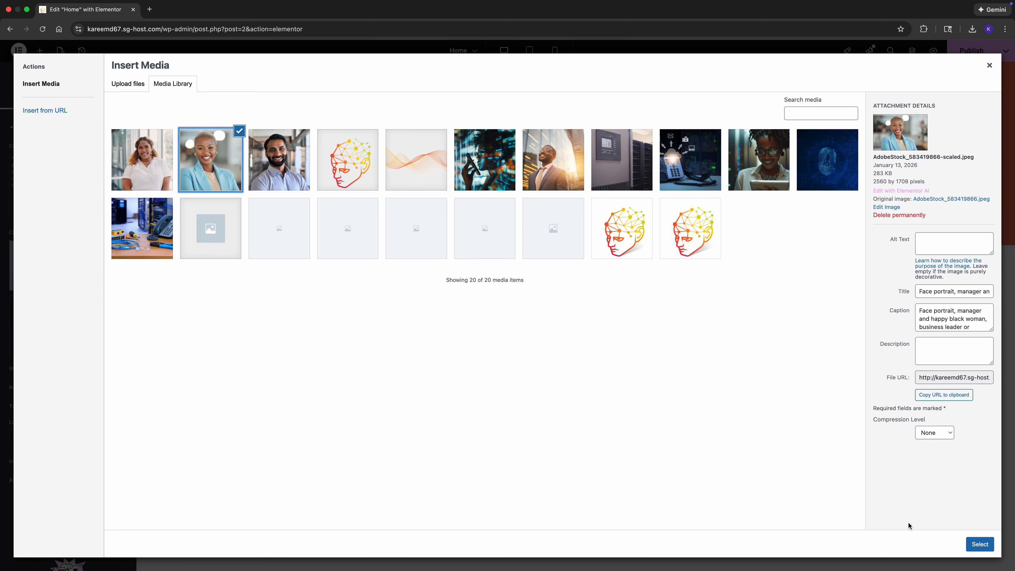
pyautogui.click(980, 544)
# - Replace the Client Name placeholder in the first testimonial with the client's name
pyautogui.click(227, 469)
pyautogui.tripleClick(88, 387)
pyautogui.write('Brenda. M')
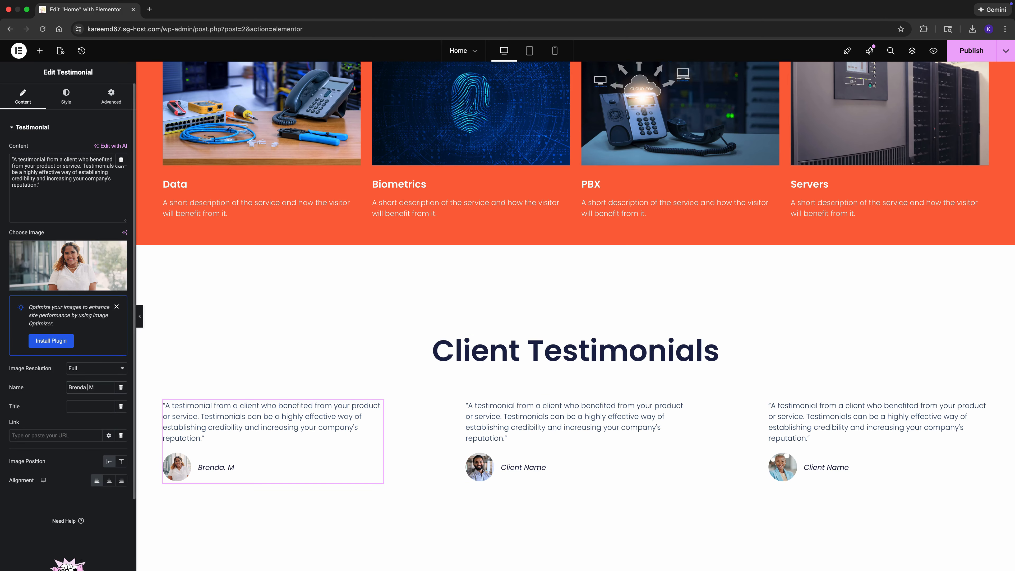
# - Set the text color of the heading "A Title to Turn the Visitor Into a Lead" to black (#000000)
pyautogui.scroll(-6, 343, 358)
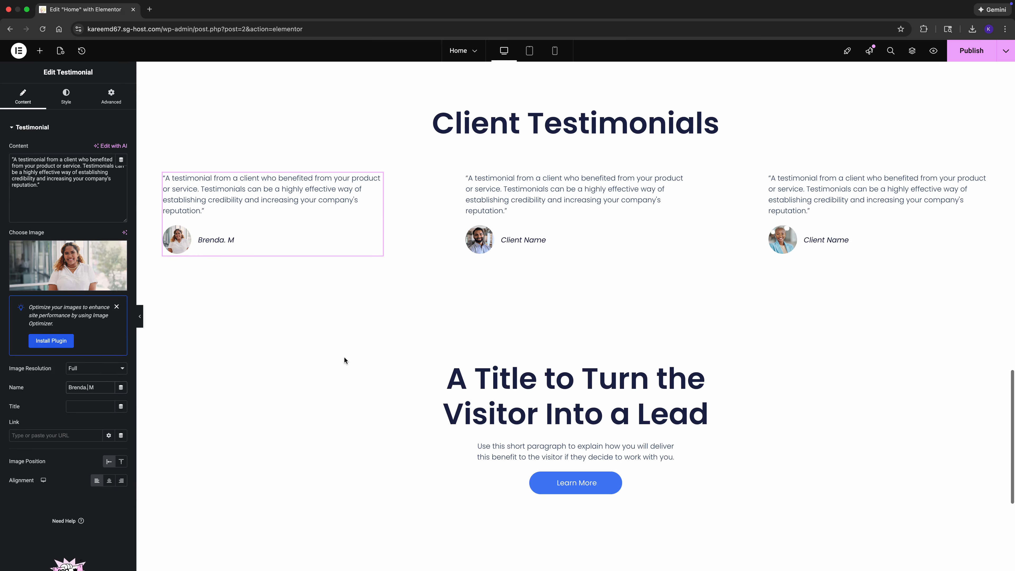
pyautogui.click(489, 339)
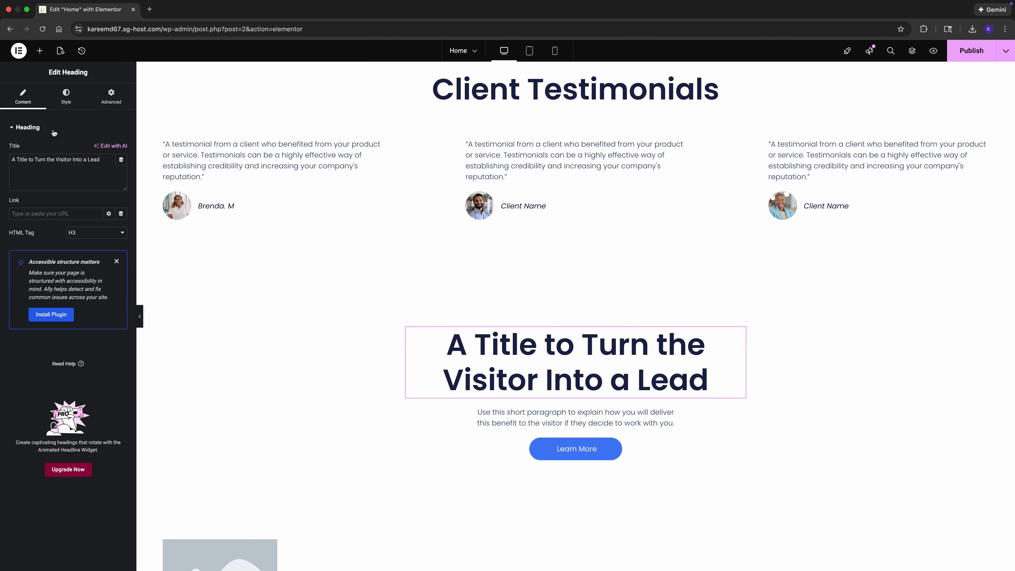
pyautogui.click(65, 100)
pyautogui.click(122, 276)
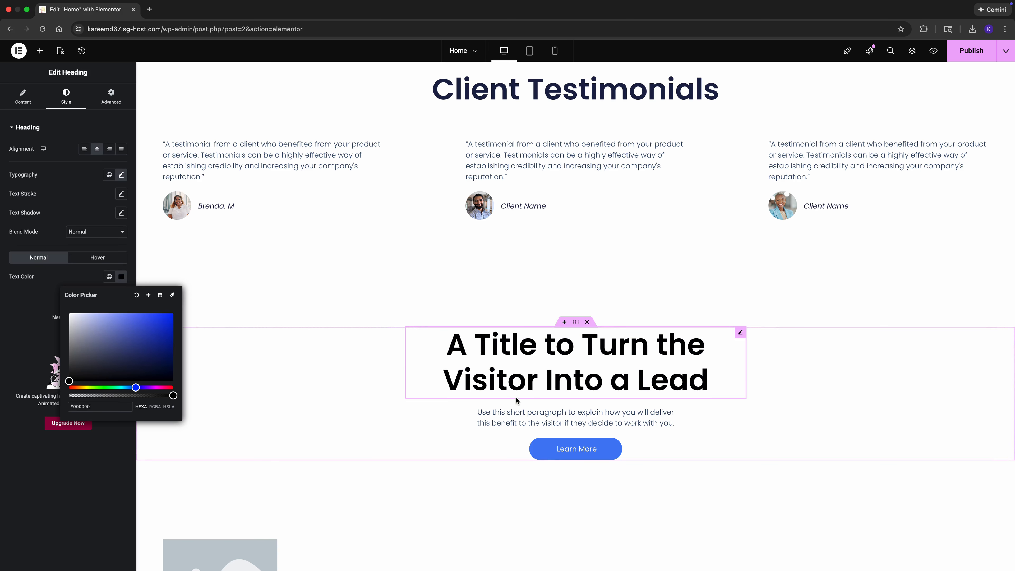
# - Set the background color of the Learn More button below the lead heading to the Secondary global color
pyautogui.click(531, 457)
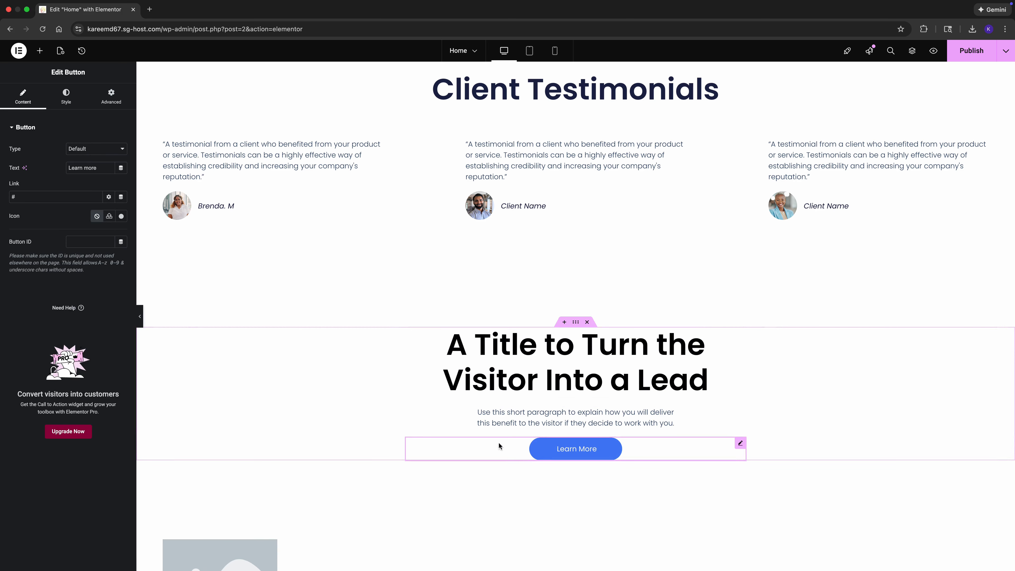
pyautogui.click(66, 98)
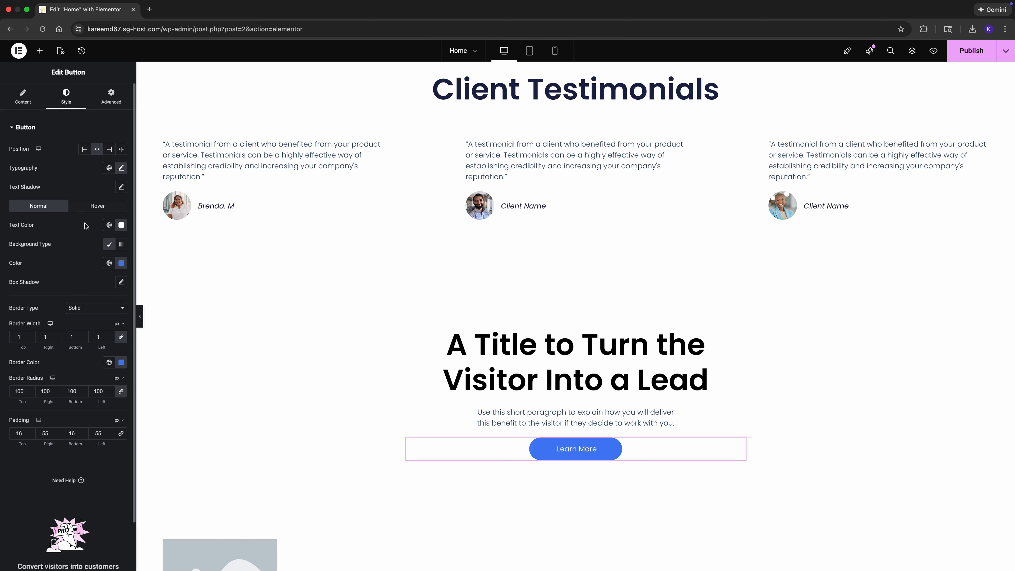
pyautogui.click(106, 264)
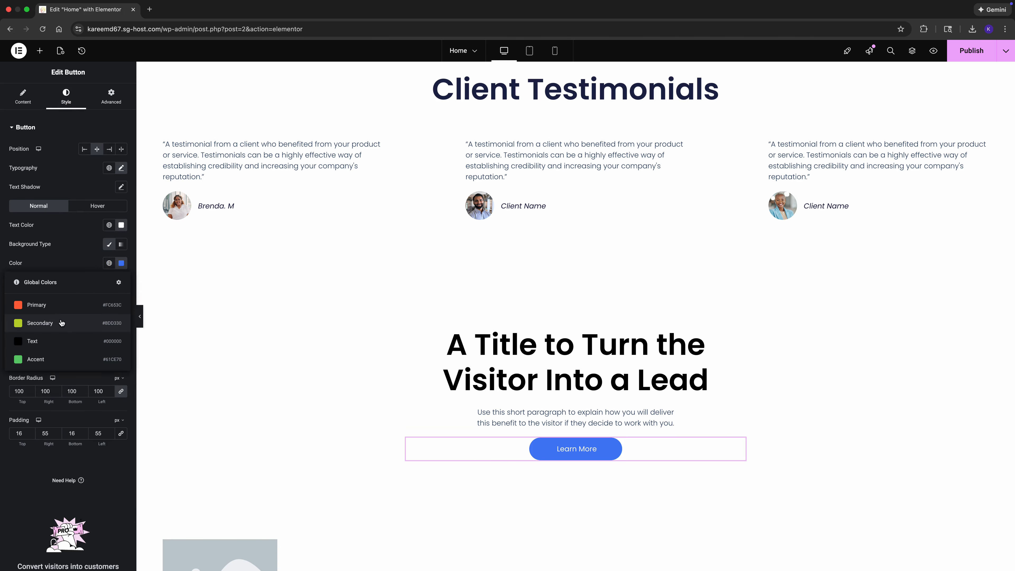
pyautogui.click(68, 324)
# - Replace the footer's placeholder image with logo.png from the media library
pyautogui.scroll(-4, 264, 364)
pyautogui.click(241, 362)
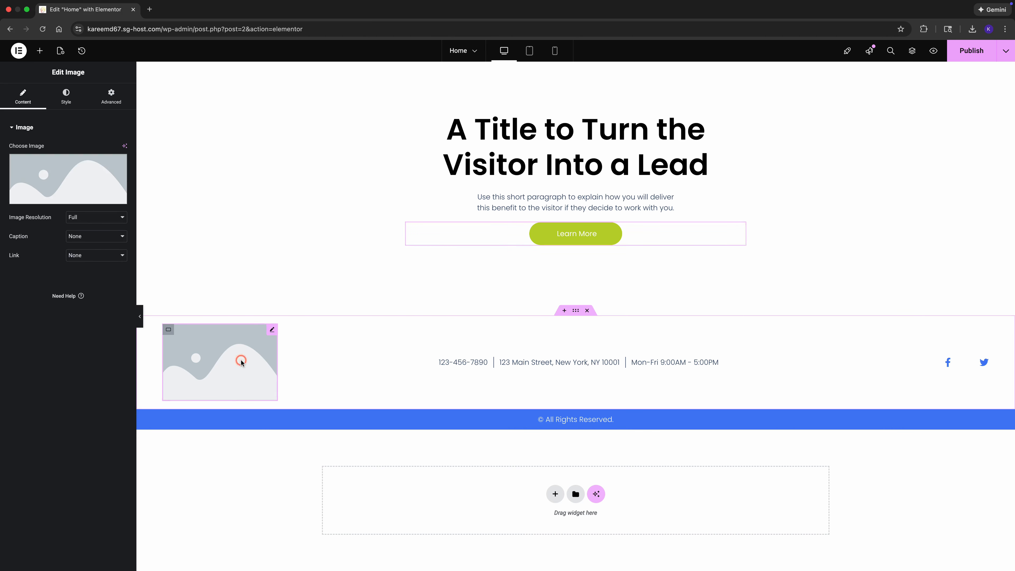
pyautogui.click(65, 169)
pyautogui.click(380, 158)
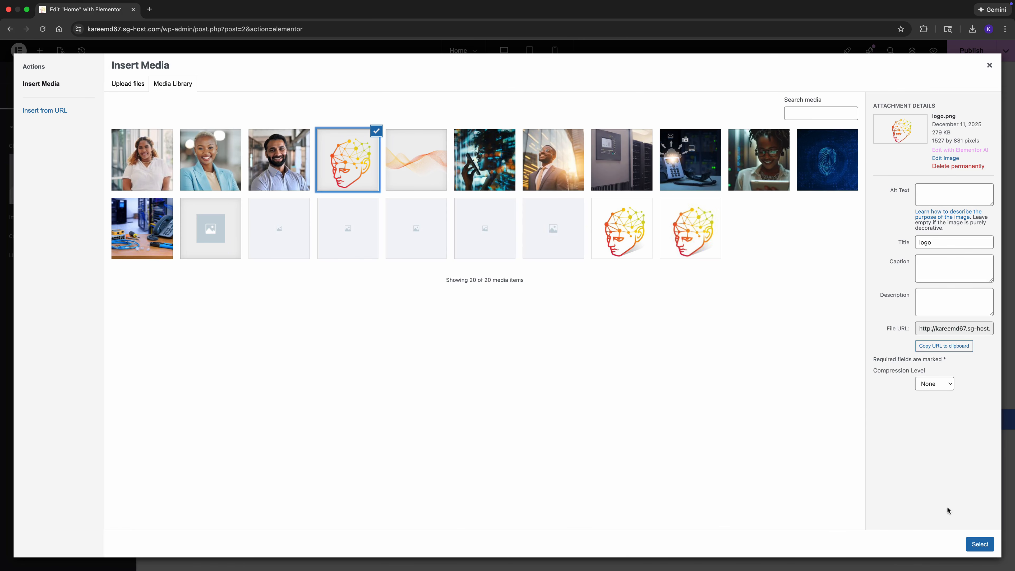
pyautogui.click(980, 544)
# - Set the secondary color of the footer's social icons to the Primary global color
pyautogui.click(965, 368)
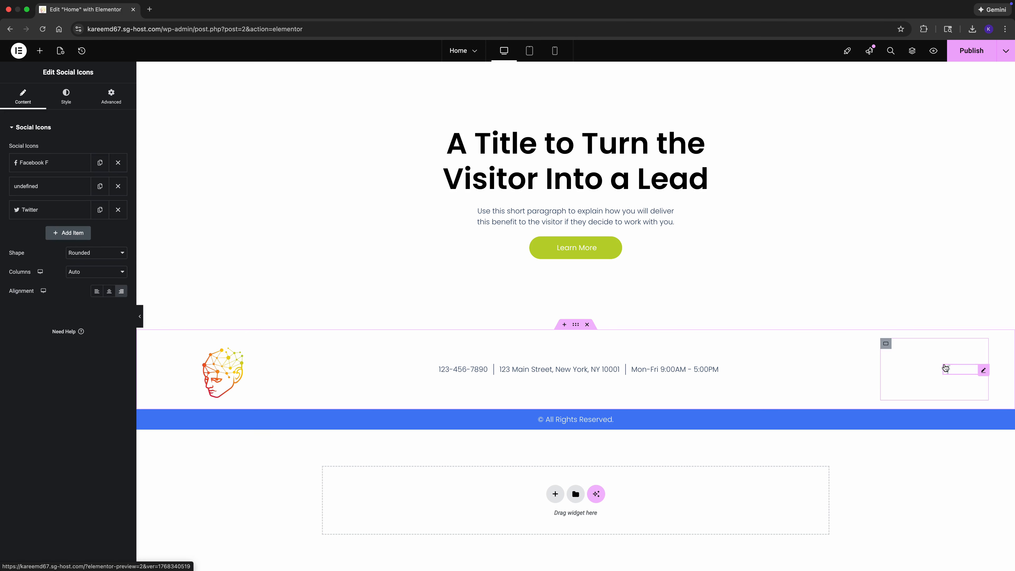
pyautogui.click(72, 100)
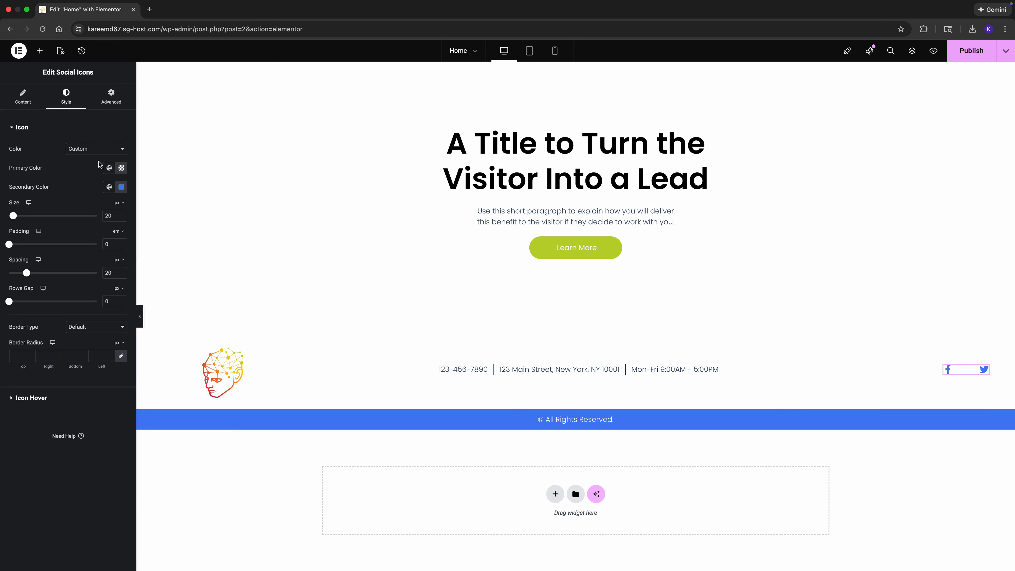
pyautogui.click(109, 187)
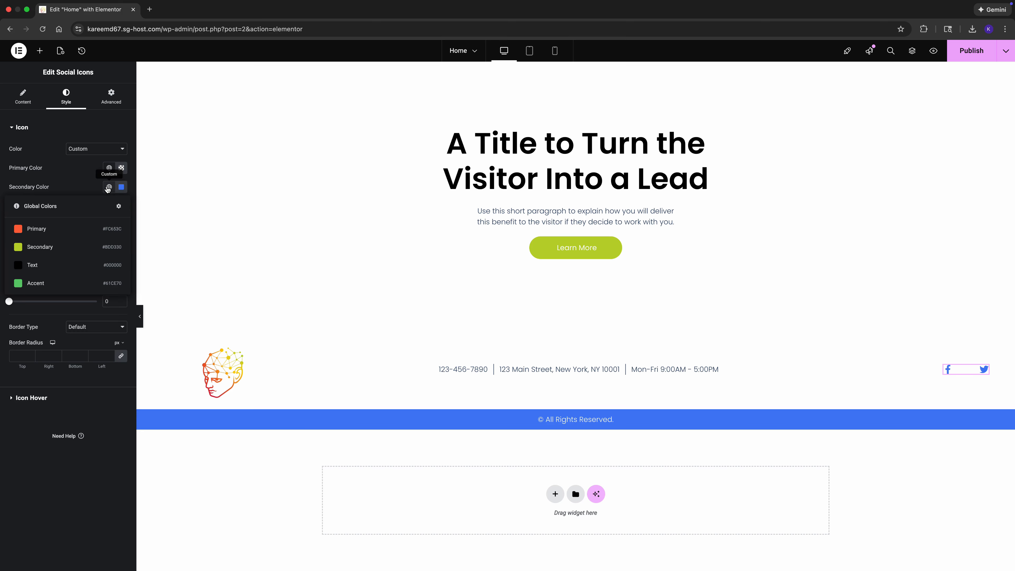
pyautogui.click(66, 227)
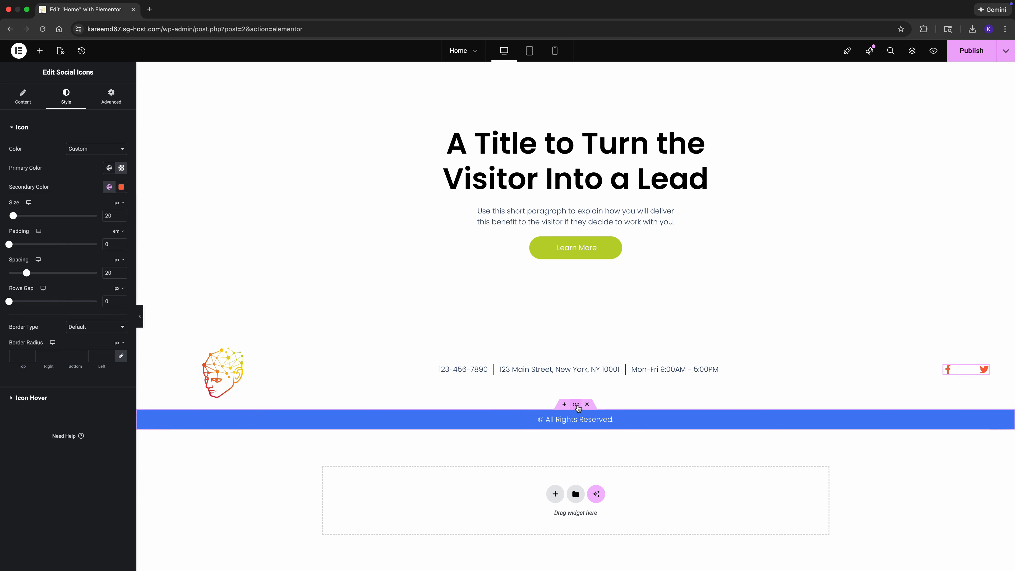
# - Set the background color of the footer's copyright bar container to the Text global color
pyautogui.click(577, 420)
pyautogui.click(64, 98)
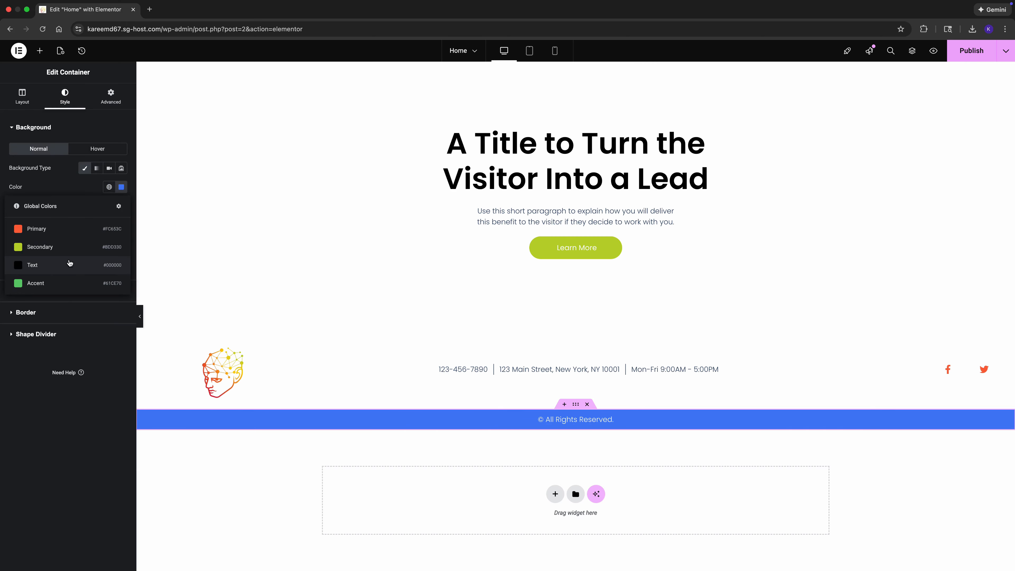
pyautogui.click(70, 264)
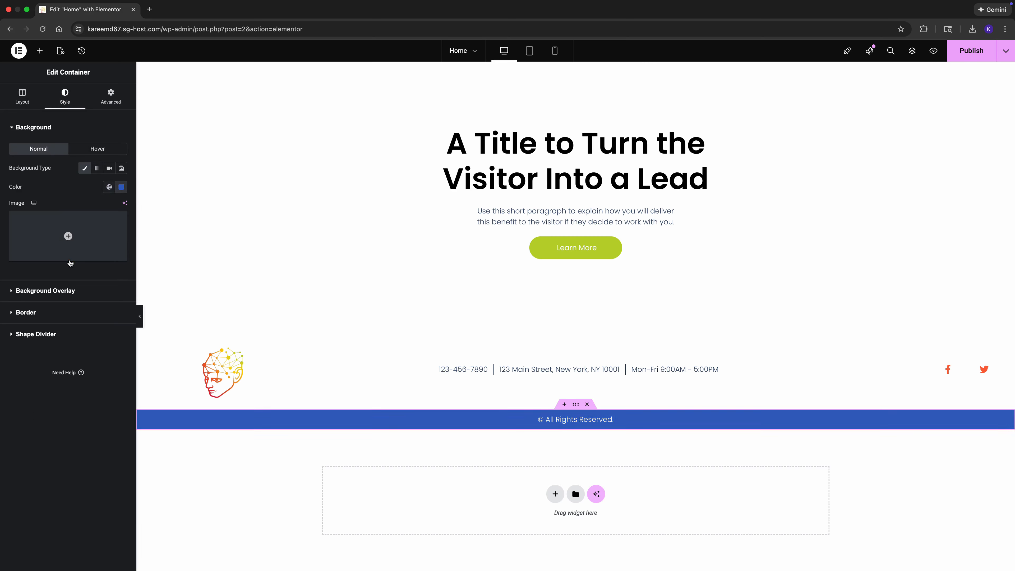
# - Preview the Home page in a new tab and review its sections from the header down to the footer
pyautogui.click(139, 316)
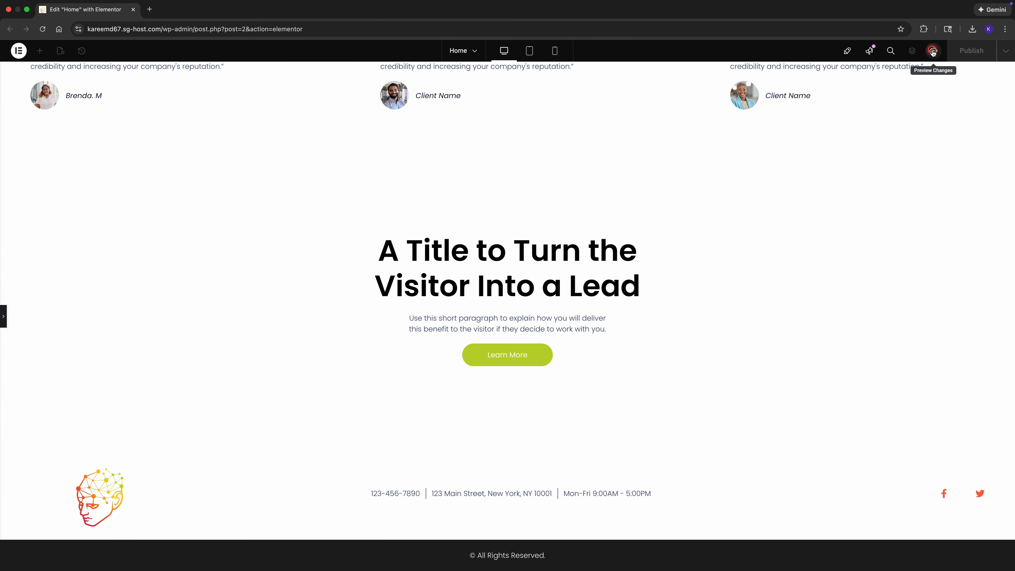
pyautogui.click(932, 51)
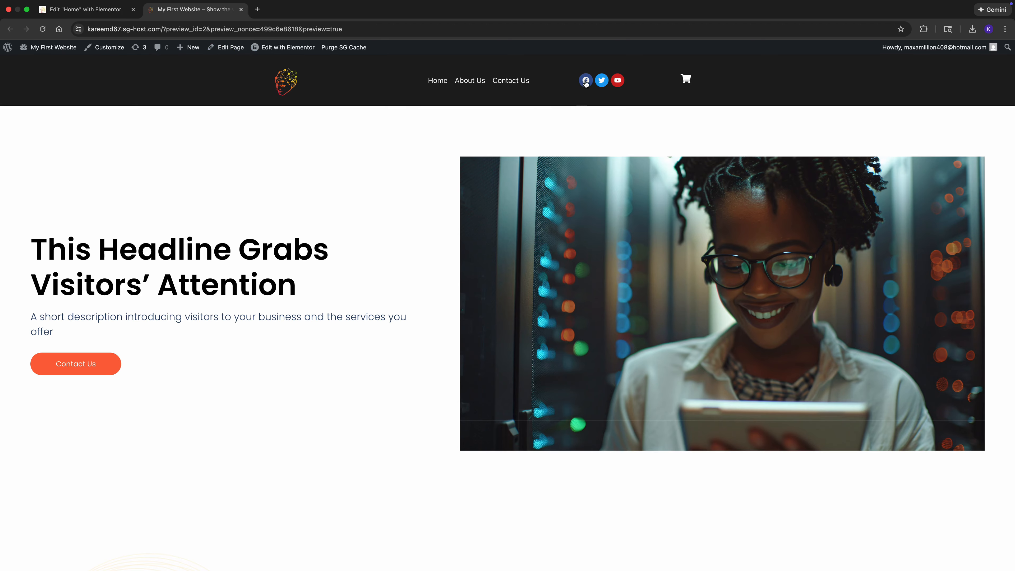
pyautogui.scroll(-7, 442, 139)
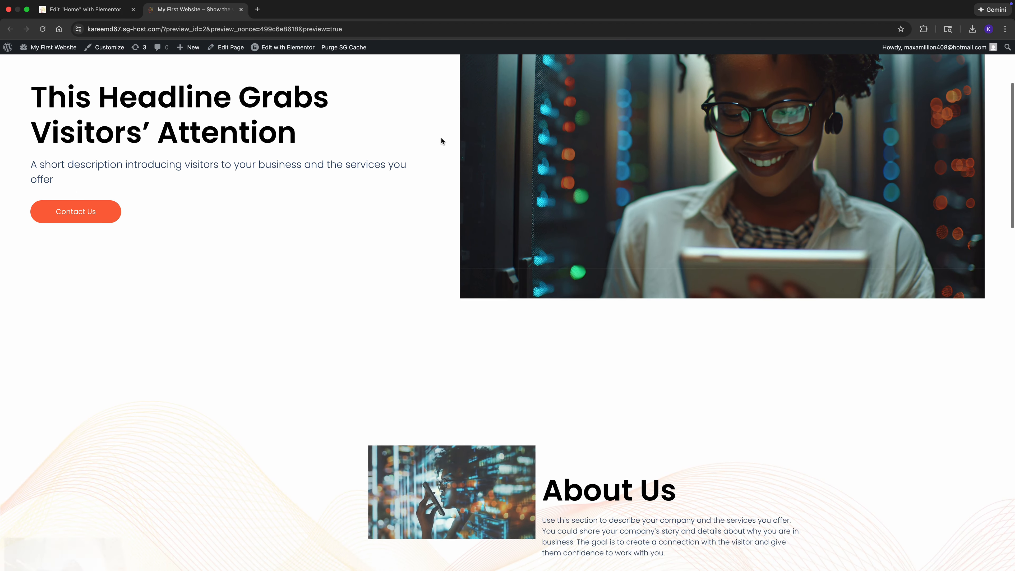
pyautogui.scroll(-10, 442, 138)
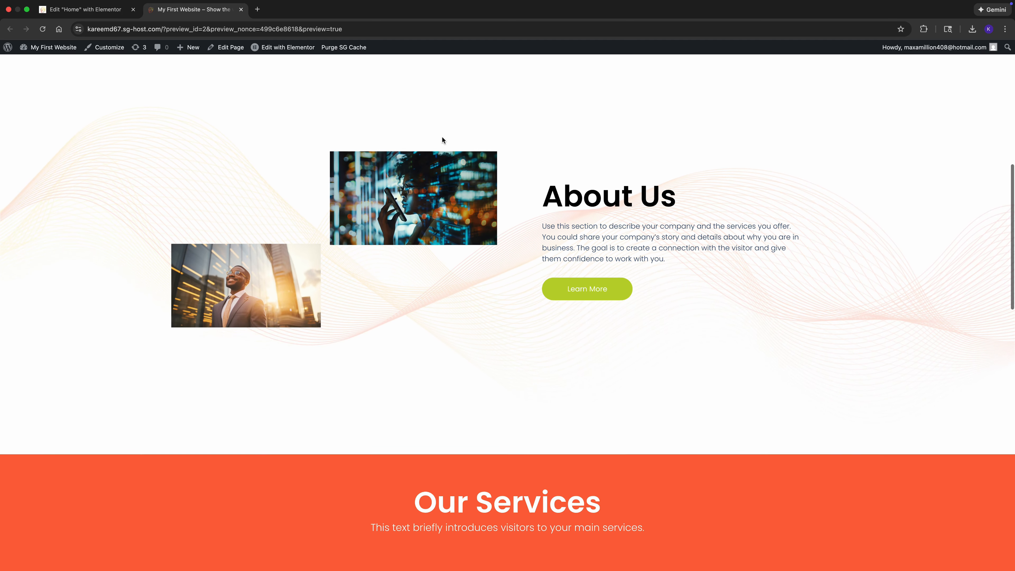
pyautogui.scroll(-3, 442, 138)
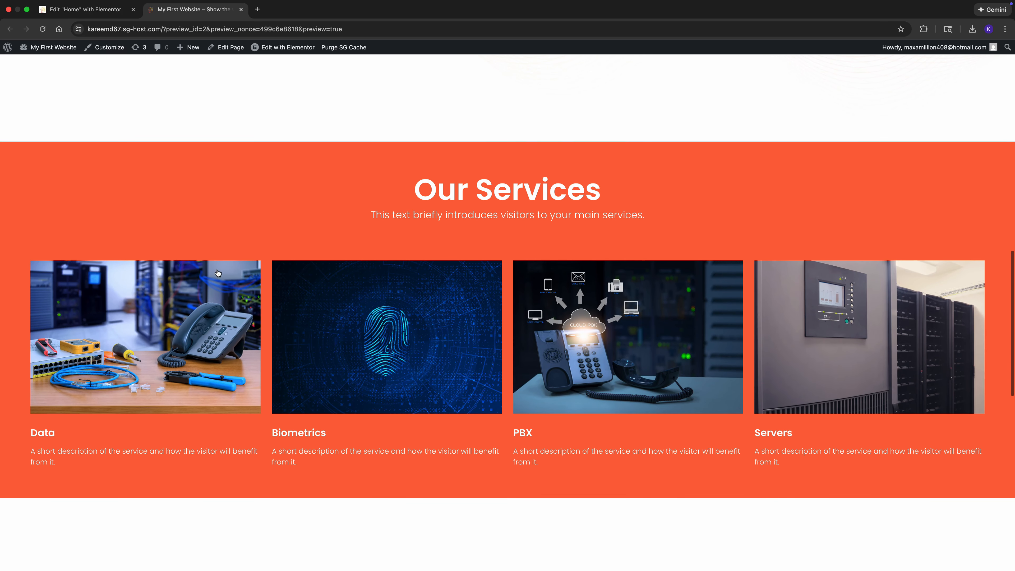
pyautogui.scroll(-8, 617, 279)
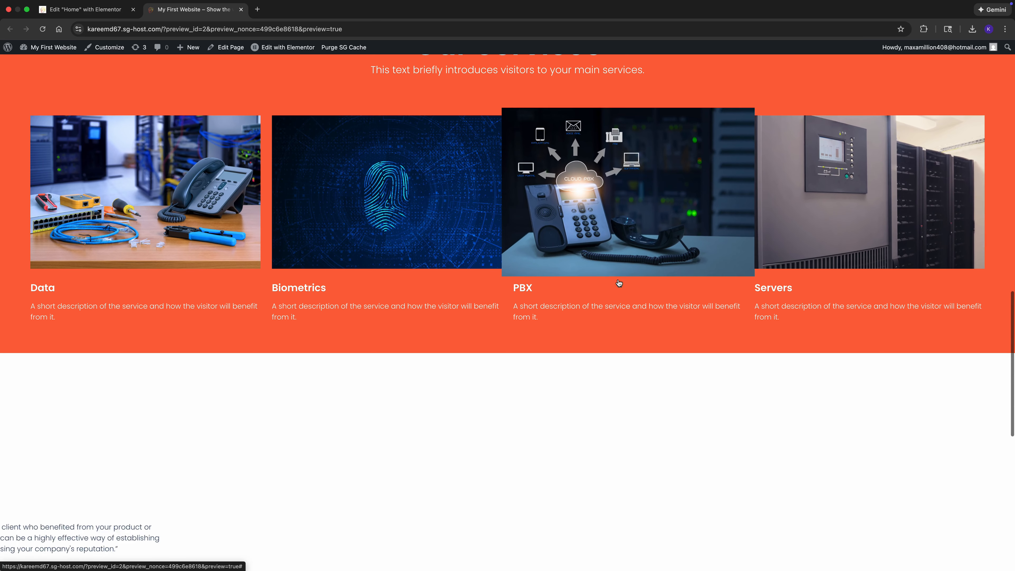
pyautogui.scroll(-8, 617, 279)
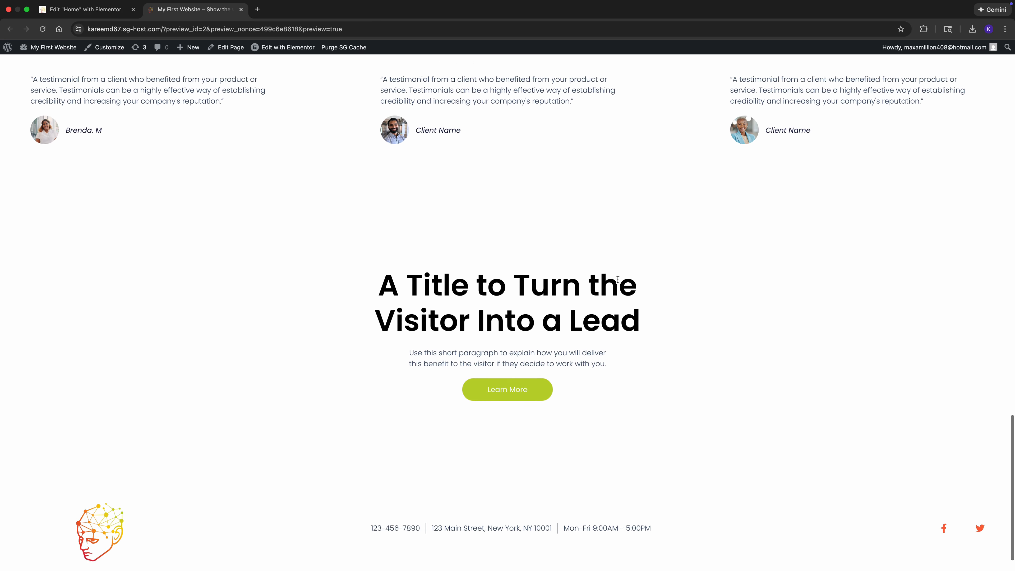